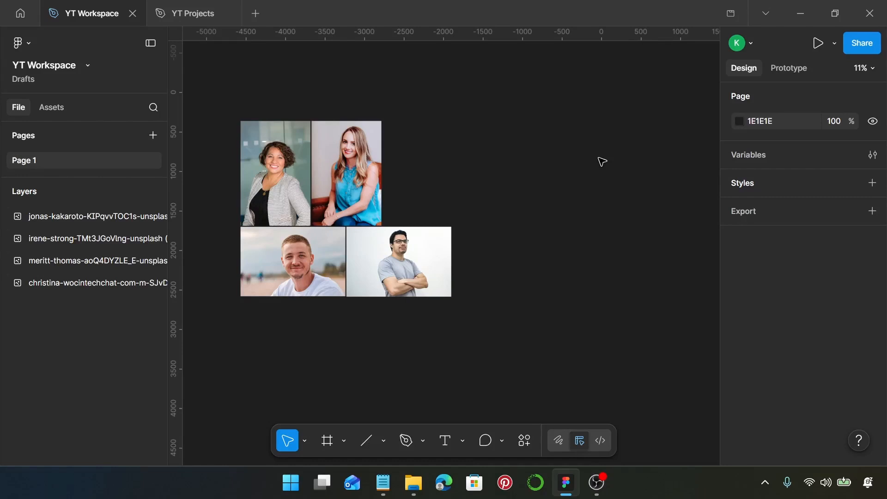
- Scroll the canvas down and right to bring the photo grid into view
{"action": "scroll", "coordinate": [601, 162], "scroll_direction": "down", "scroll_amount": 5}
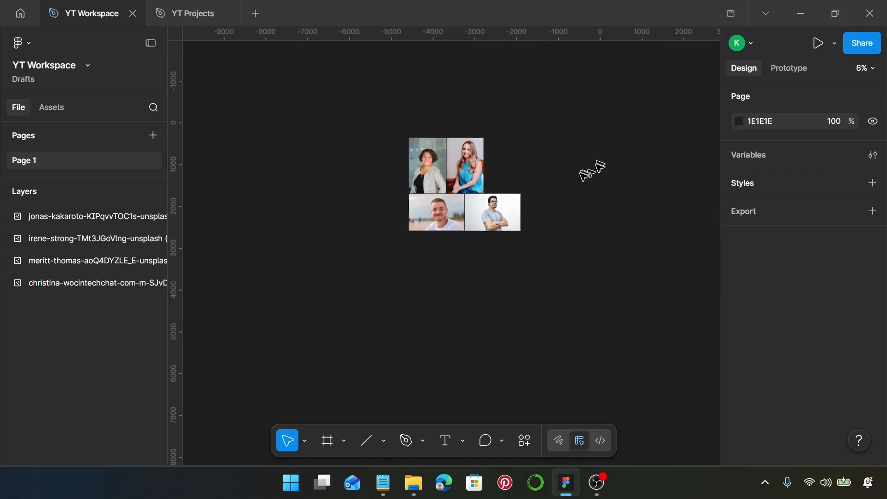
{"action": "scroll", "coordinate": [590, 168], "scroll_direction": "right", "scroll_amount": 4}
- Add a 1440×1024 Desktop frame and move it next to the photo grid
{"action": "key", "text": "f"}
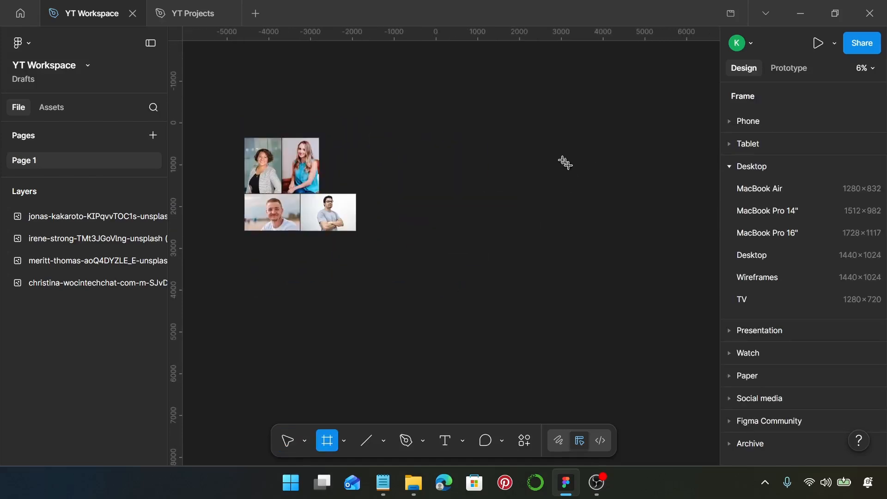
{"action": "left_click", "coordinate": [781, 255]}
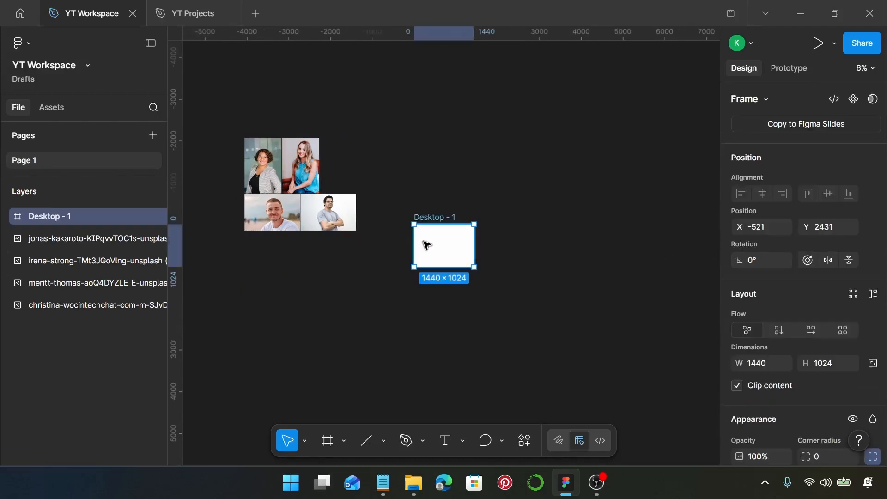
{"action": "left_click_drag", "start_coordinate": [430, 238], "coordinate": [408, 175]}
{"action": "scroll", "coordinate": [406, 174], "scroll_direction": "up", "scroll_amount": 3}
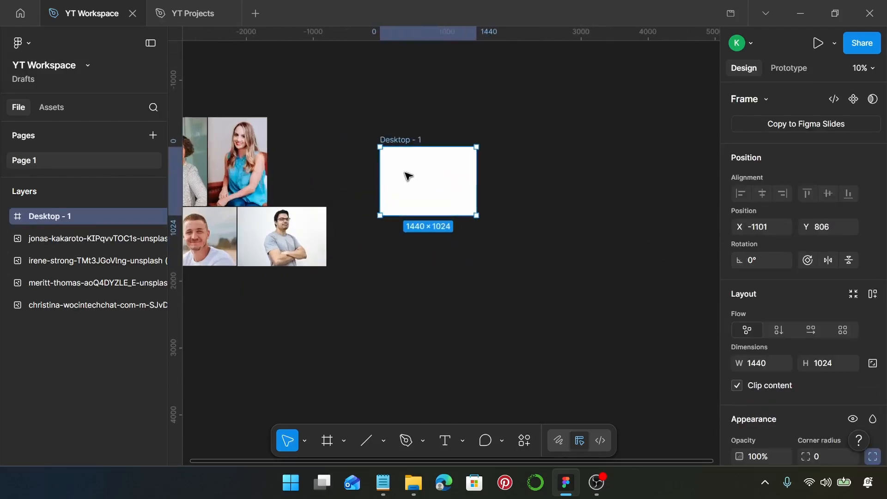
{"action": "scroll", "coordinate": [405, 174], "scroll_direction": "left", "scroll_amount": 3}
{"action": "scroll", "coordinate": [406, 175], "scroll_direction": "left", "scroll_amount": 3}
{"action": "scroll", "coordinate": [436, 184], "scroll_direction": "right", "scroll_amount": 3}
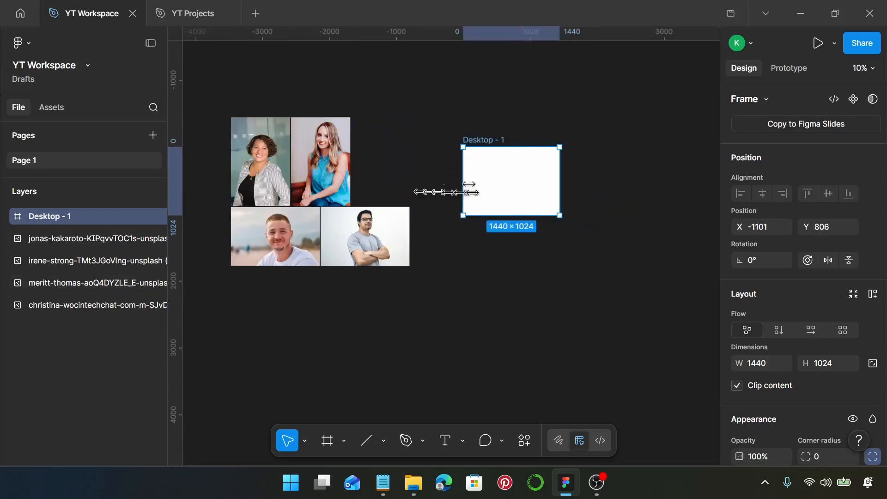
{"action": "scroll", "coordinate": [511, 181], "scroll_direction": "up", "scroll_amount": 3}
{"action": "scroll", "coordinate": [511, 181], "scroll_direction": "up", "scroll_amount": 2}
{"action": "scroll", "coordinate": [508, 182], "scroll_direction": "right", "scroll_amount": 3}
{"action": "scroll", "coordinate": [457, 190], "scroll_direction": "up", "scroll_amount": 5}
{"action": "scroll", "coordinate": [457, 190], "scroll_direction": "down", "scroll_amount": 2}
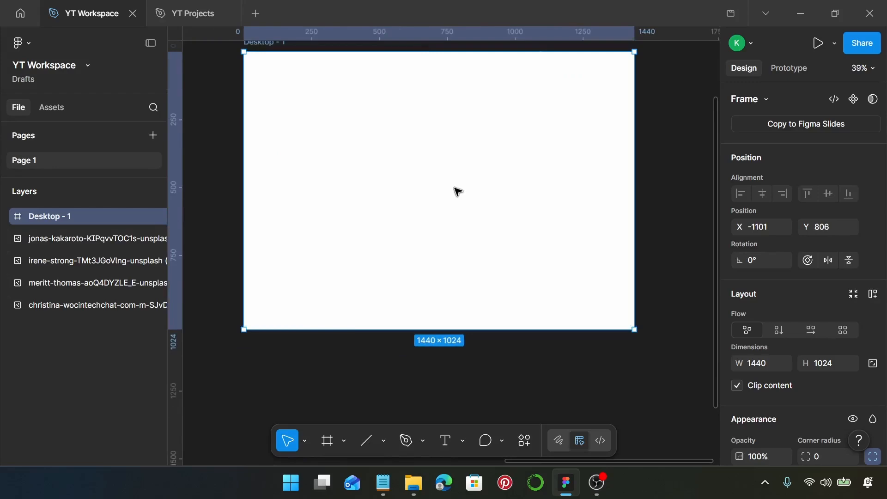
- Select the 'Client Success Stories' line in the Notepad notes
{"action": "key", "text": "t"}
{"action": "left_click", "coordinate": [383, 482]}
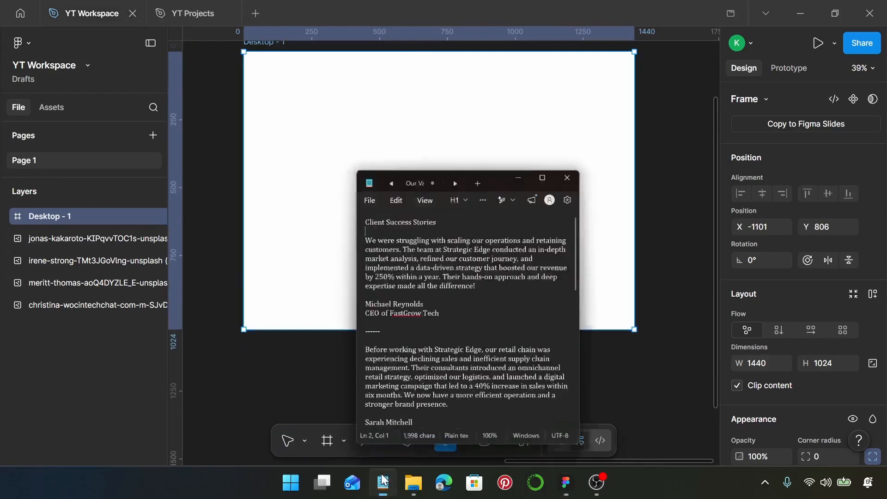
{"action": "left_click_drag", "start_coordinate": [462, 145], "coordinate": [364, 142]}
{"action": "key", "text": "ctrl+c"}
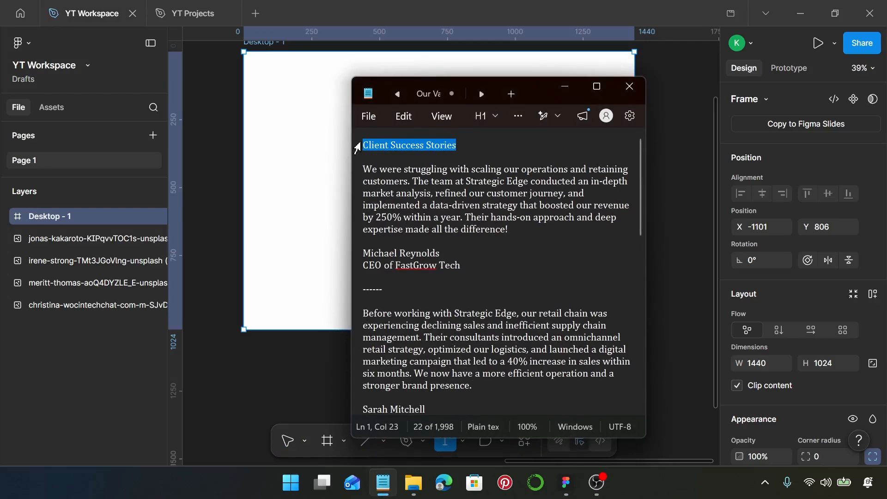
- Paste 'Client Success Stories' as a new text layer inside the Desktop frame
{"action": "left_click", "coordinate": [564, 87]}
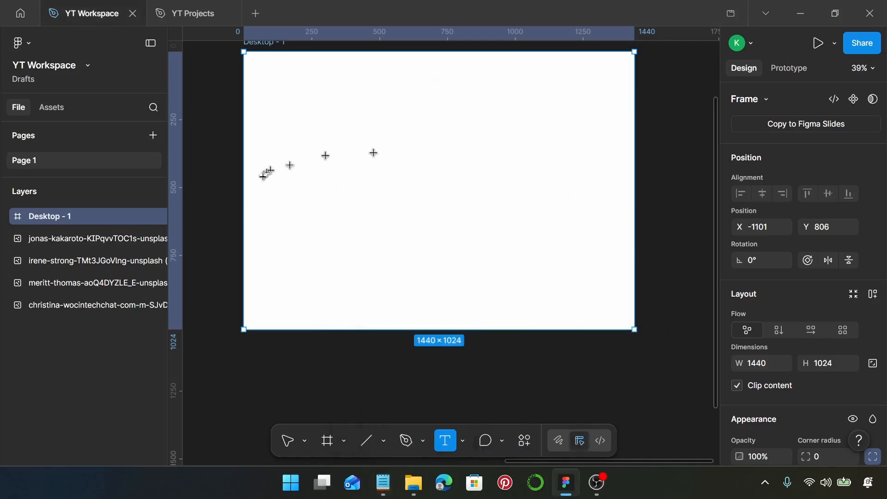
{"action": "left_click", "coordinate": [285, 179]}
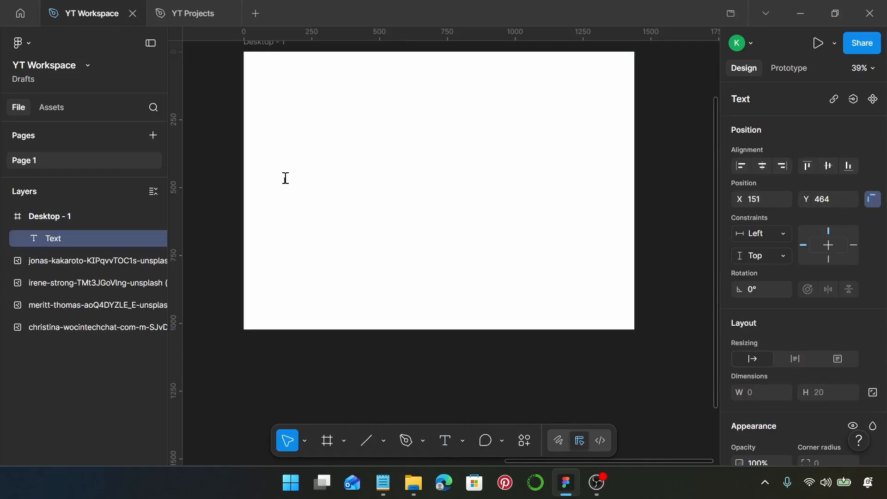
{"action": "key", "text": "ctrl+v"}
{"action": "key", "text": "Escape"}
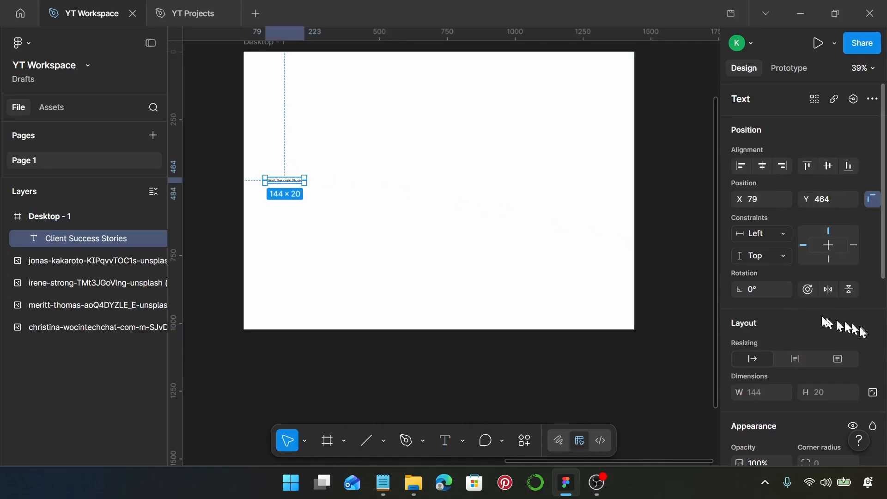
{"action": "scroll", "coordinate": [851, 326], "scroll_direction": "down", "scroll_amount": 5}
{"action": "scroll", "coordinate": [342, 227], "scroll_direction": "up", "scroll_amount": 3}
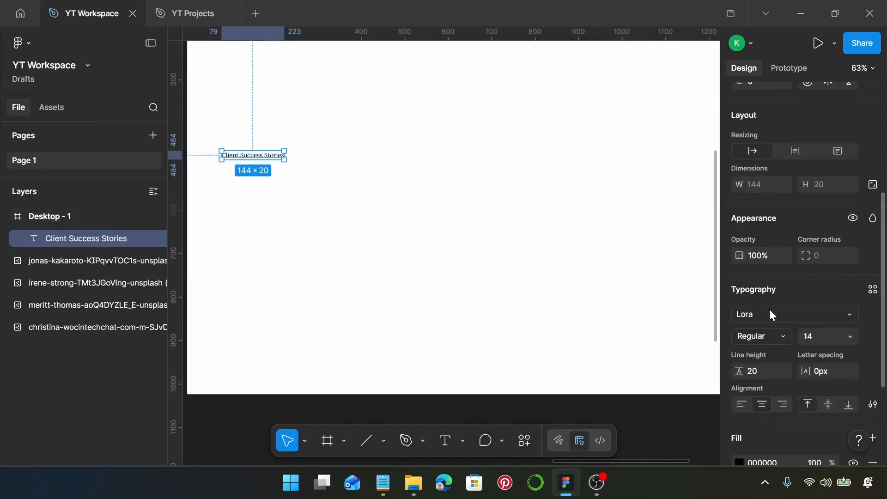
- Set the heading to IBM Plex Sans, size 57, line height 64
{"action": "left_click", "coordinate": [770, 312]}
{"action": "type", "text": "ibm"}
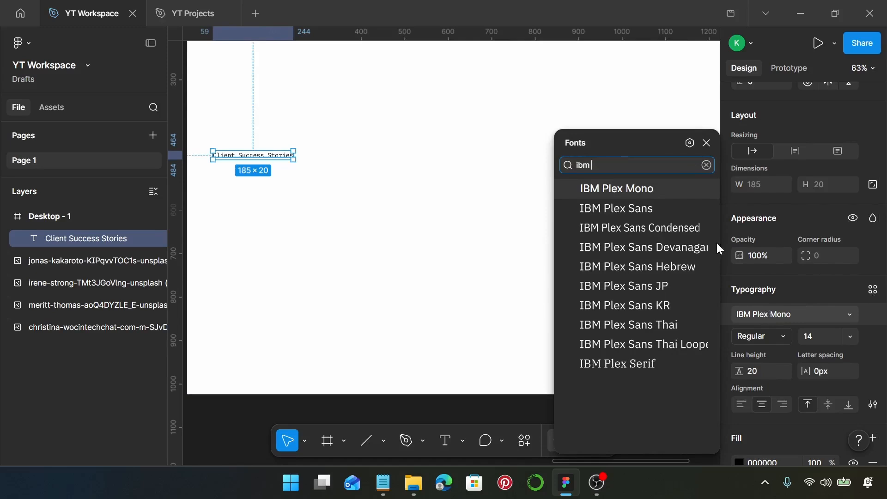
{"action": "left_click", "coordinate": [676, 210]}
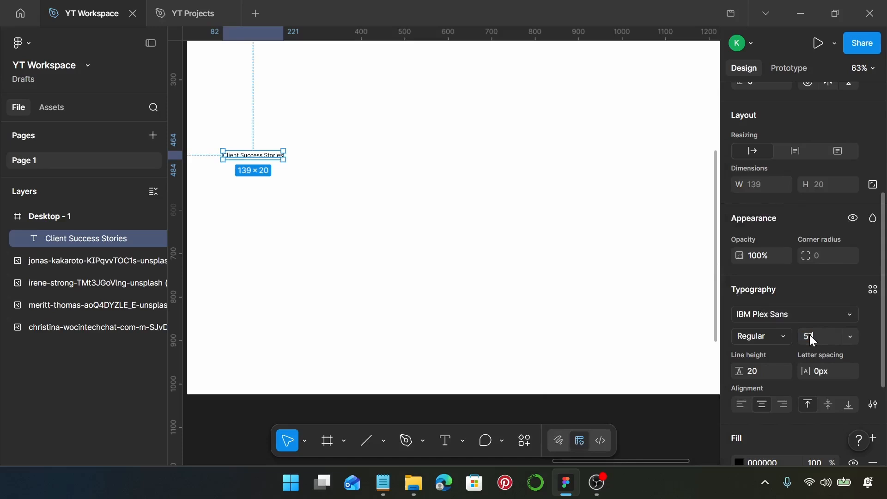
{"action": "key", "text": "Return"}
{"action": "left_click", "coordinate": [770, 371]}
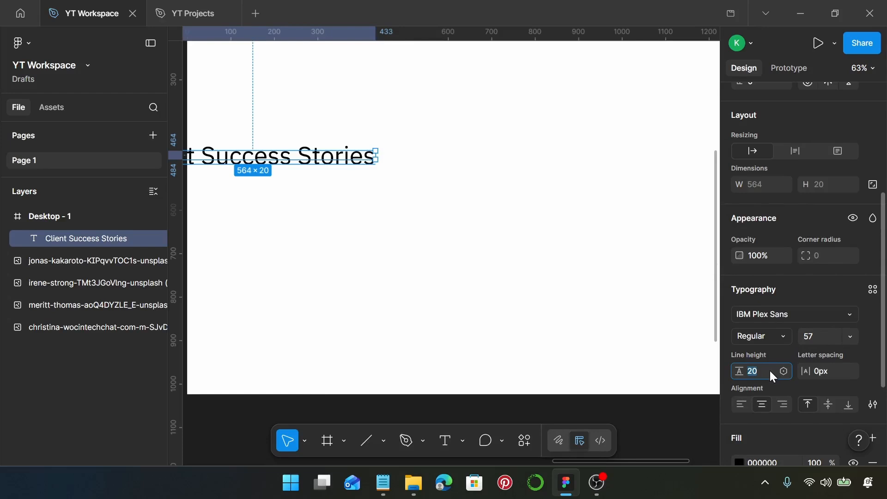
{"action": "key", "text": "Return"}
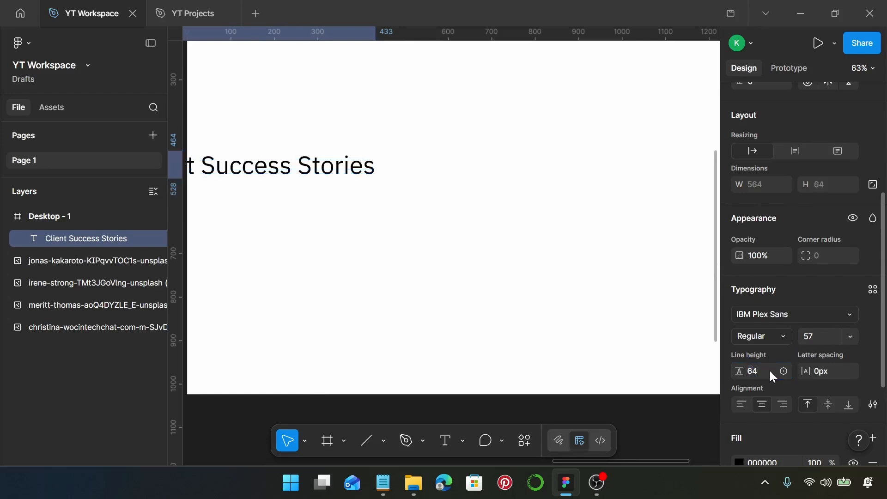
{"action": "scroll", "coordinate": [425, 221], "scroll_direction": "up", "scroll_amount": 1}
- Left-align the heading and move it to the frame's left side
{"action": "scroll", "coordinate": [427, 221], "scroll_direction": "down", "scroll_amount": 2}
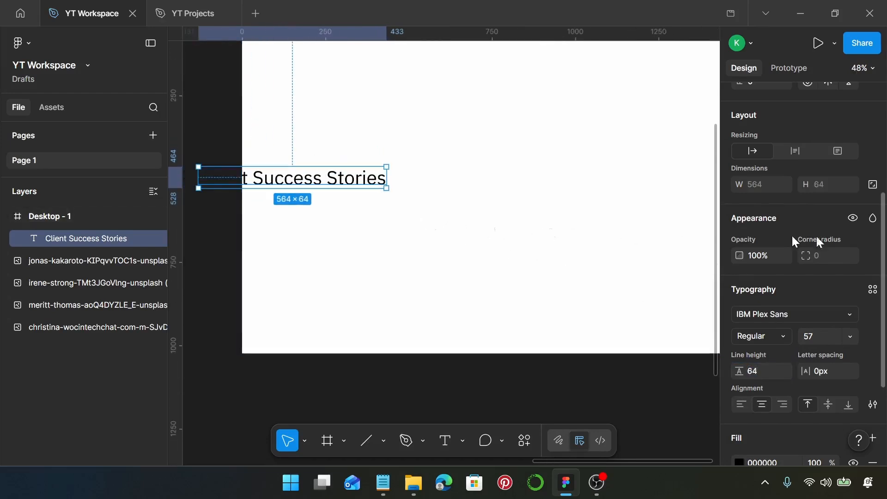
{"action": "left_click", "coordinate": [738, 403]}
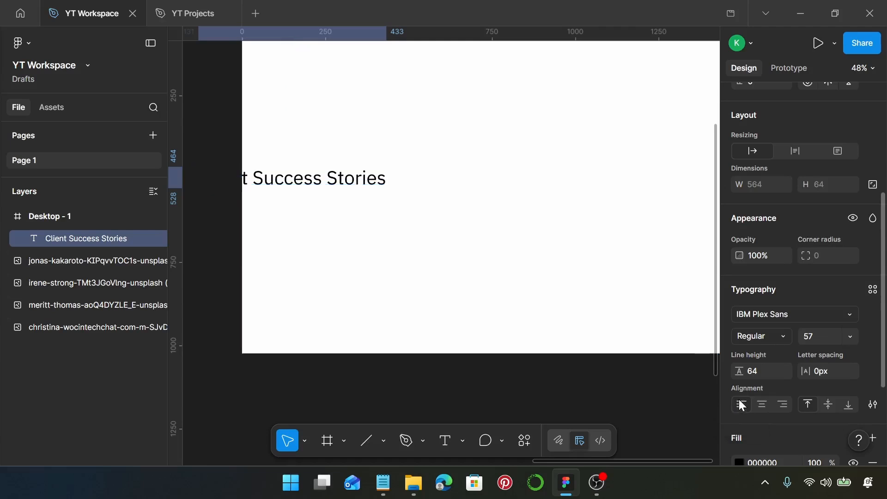
{"action": "left_click_drag", "start_coordinate": [341, 180], "coordinate": [429, 174]}
{"action": "scroll", "coordinate": [817, 200], "scroll_direction": "up", "scroll_amount": 2}
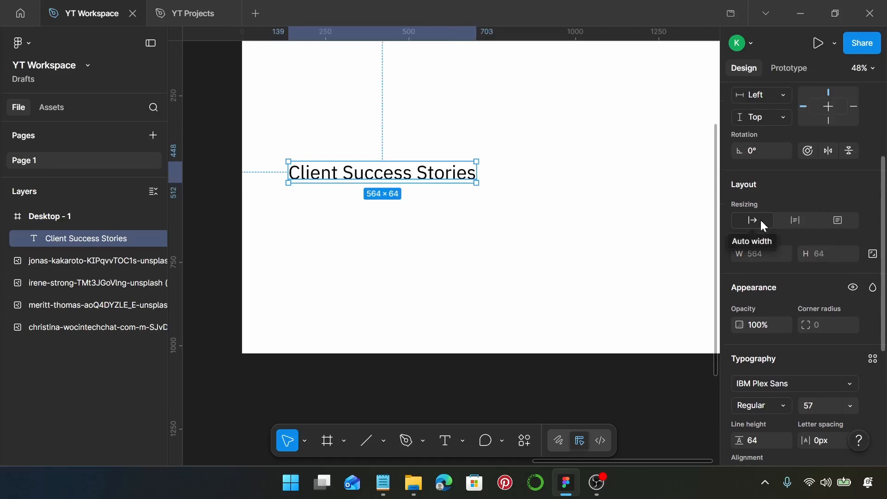
- Make the heading auto height at 210 wide so it wraps, then nudge it into place
{"action": "left_click", "coordinate": [793, 220]}
{"action": "left_click", "coordinate": [759, 255]}
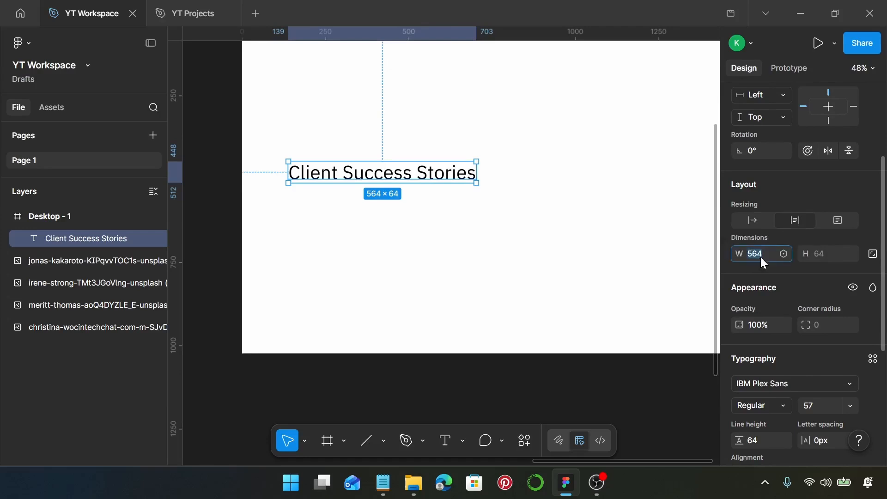
{"action": "type", "text": "210"}
{"action": "key", "text": "Return"}
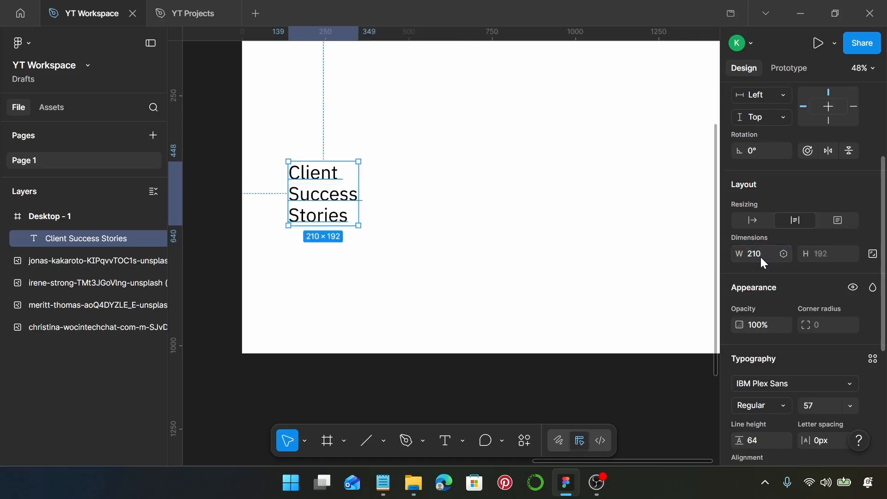
{"action": "left_click_drag", "start_coordinate": [327, 203], "coordinate": [330, 193]}
{"action": "key", "text": "Left"}
{"action": "key", "text": "Left"}
{"action": "key", "text": "Left"}
{"action": "key", "text": "Left"}
{"action": "key", "text": "Left"}
{"action": "key", "text": "Left"}
{"action": "key", "text": "Left"}
{"action": "key", "text": "Left"}
{"action": "key", "text": "Left"}
{"action": "key", "text": "Left"}
{"action": "key", "text": "Left"}
{"action": "key", "text": "Left"}
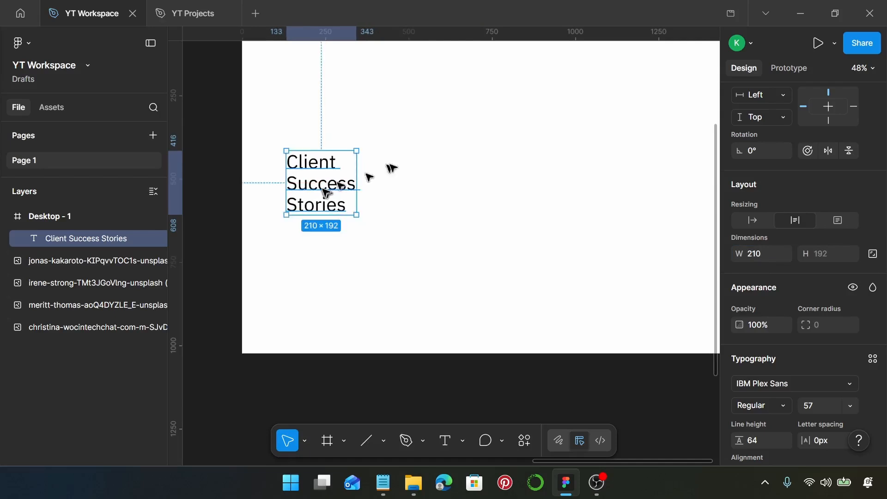
{"action": "left_click", "coordinate": [423, 155]}
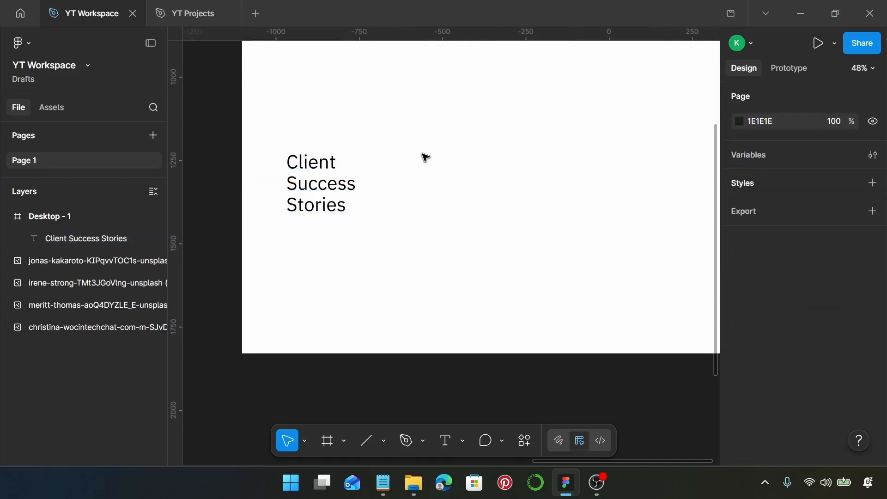
- Draw a rectangle in the frame and size it 385×435
{"action": "key", "text": "r"}
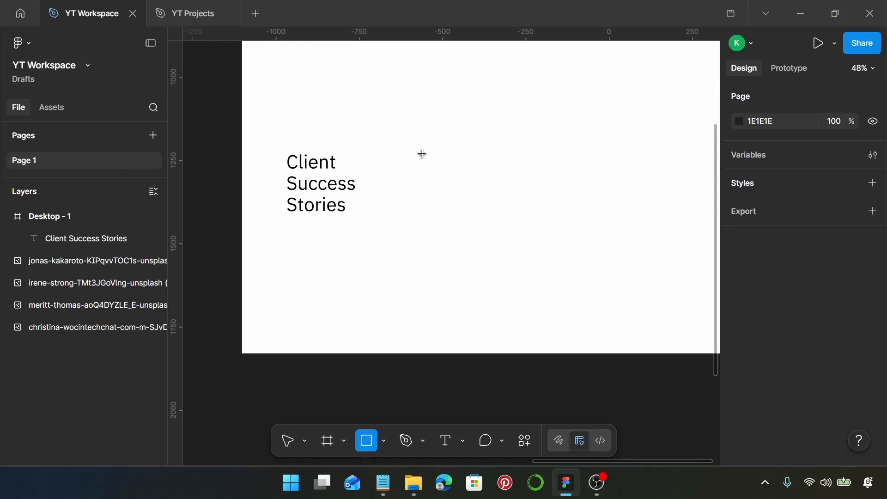
{"action": "left_click", "coordinate": [417, 77]}
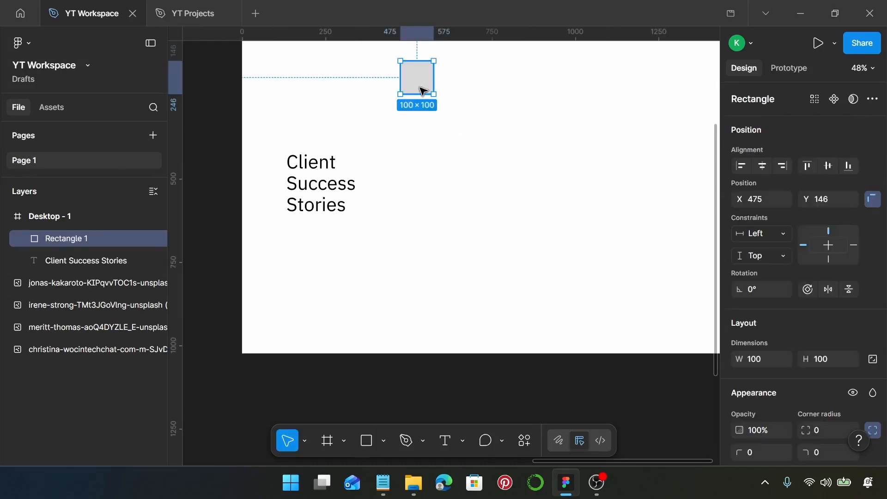
{"action": "scroll", "coordinate": [830, 253], "scroll_direction": "down", "scroll_amount": 5}
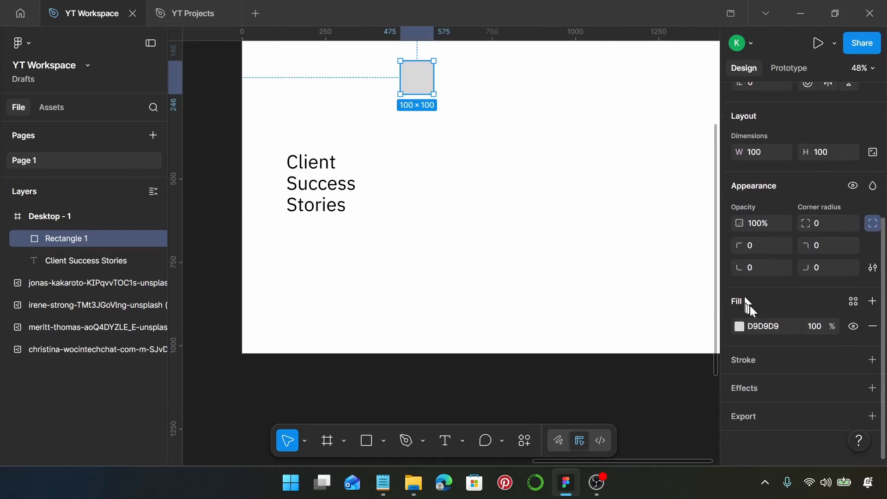
{"action": "scroll", "coordinate": [764, 290], "scroll_direction": "up", "scroll_amount": 3}
{"action": "left_click", "coordinate": [763, 290]}
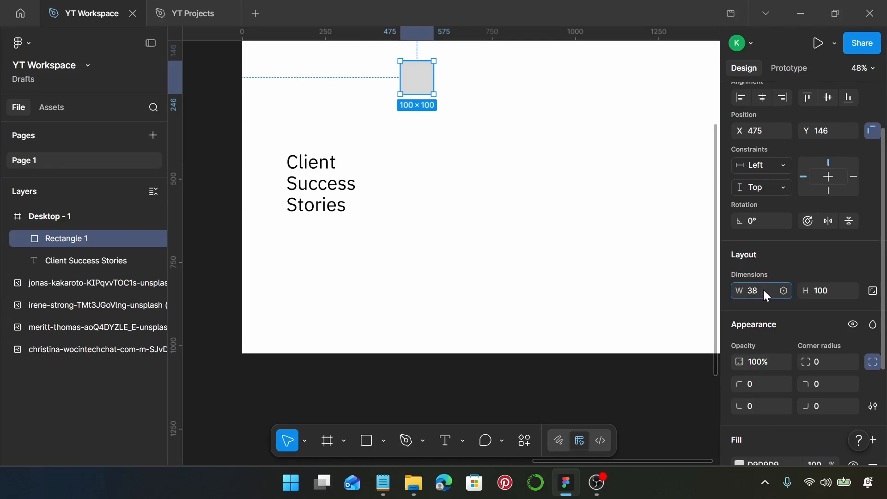
{"action": "type", "text": "5"}
{"action": "key", "text": "Return"}
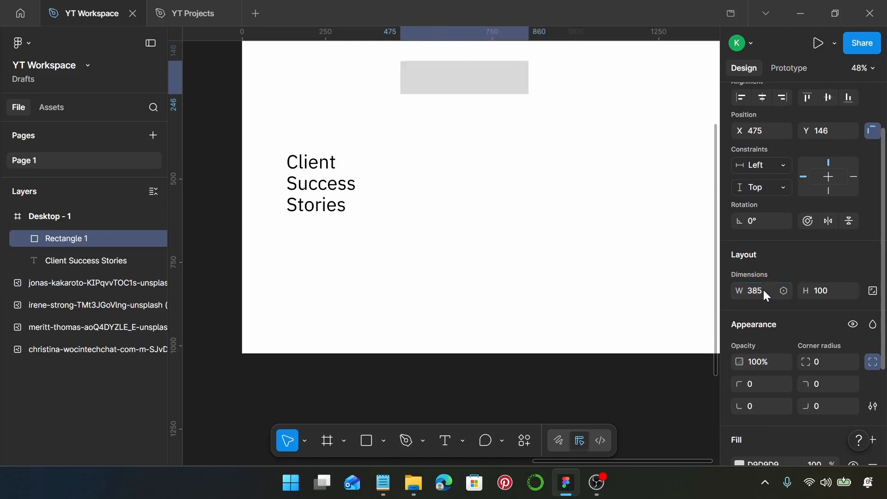
{"action": "left_click", "coordinate": [828, 296]}
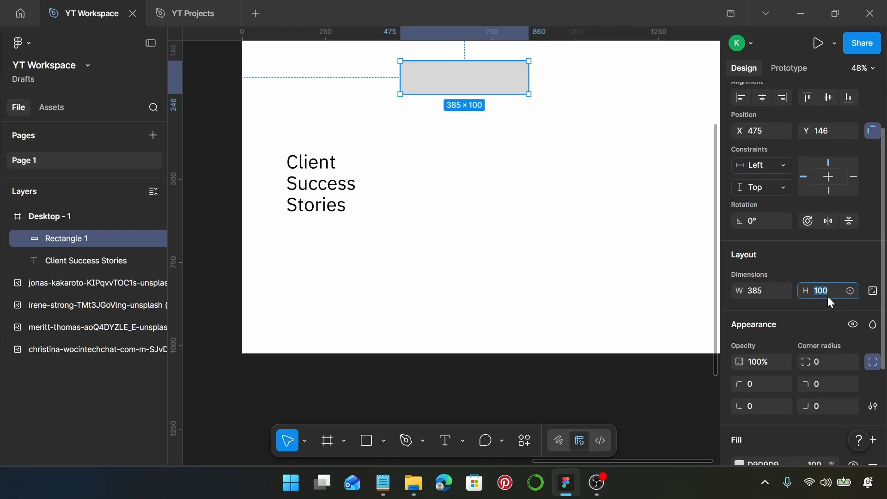
{"action": "type", "text": "435"}
{"action": "key", "text": "Return"}
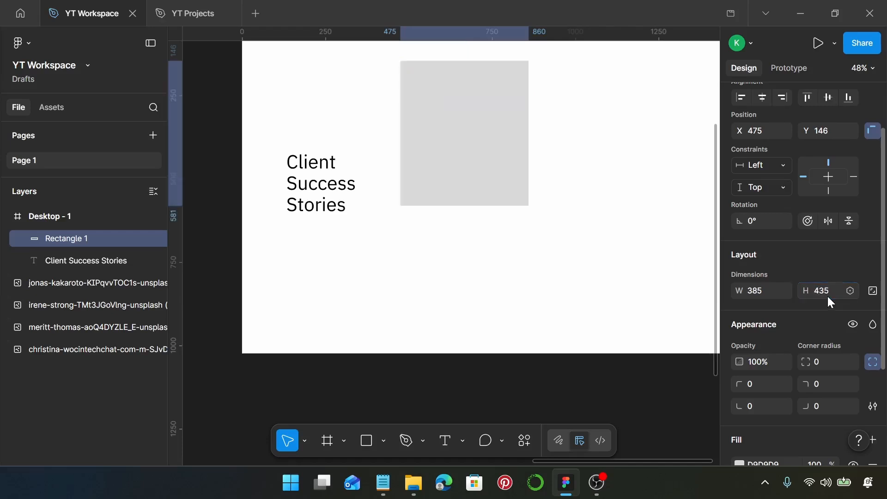
- Move the rectangle to X 444, Y 77 and fill it navy 012583
{"action": "scroll", "coordinate": [485, 204], "scroll_direction": "up", "scroll_amount": 4}
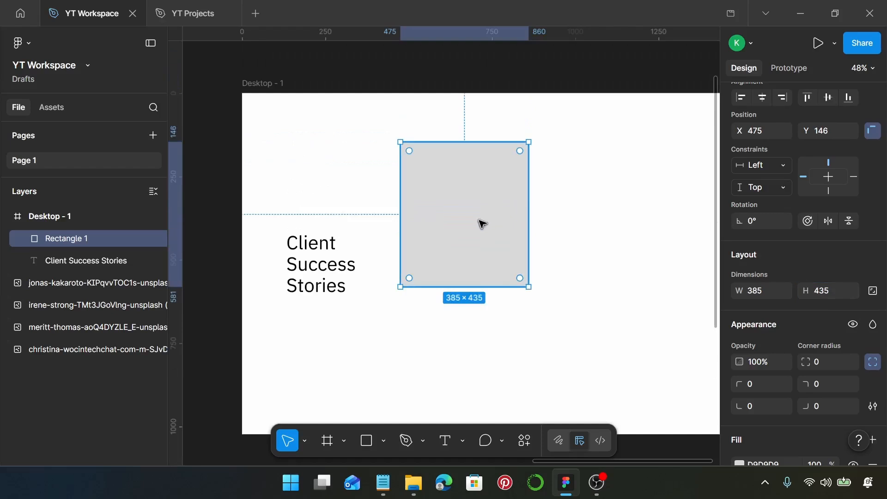
{"action": "left_click_drag", "start_coordinate": [481, 220], "coordinate": [471, 200]}
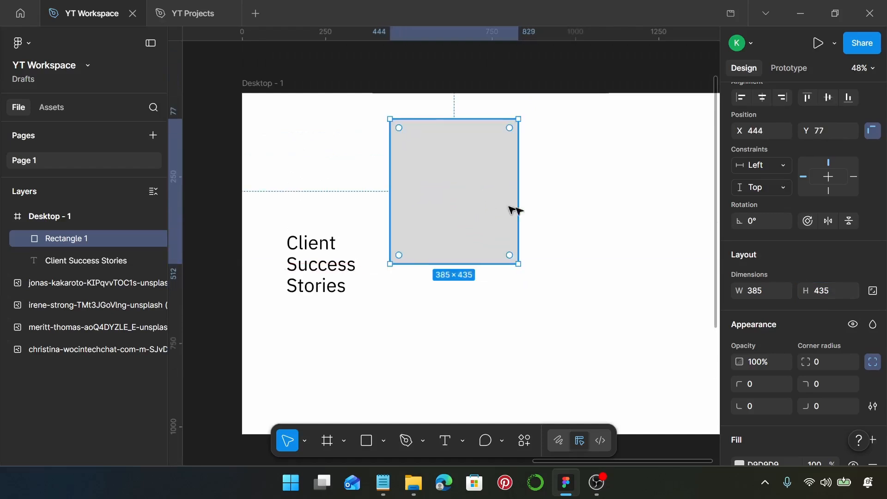
{"action": "scroll", "coordinate": [802, 313], "scroll_direction": "down", "scroll_amount": 3}
{"action": "left_click", "coordinate": [763, 325]}
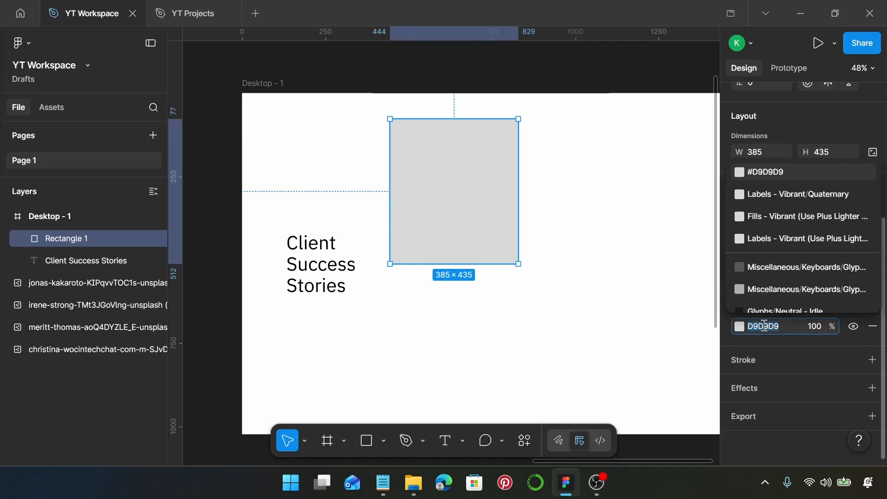
{"action": "type", "text": "0125"}
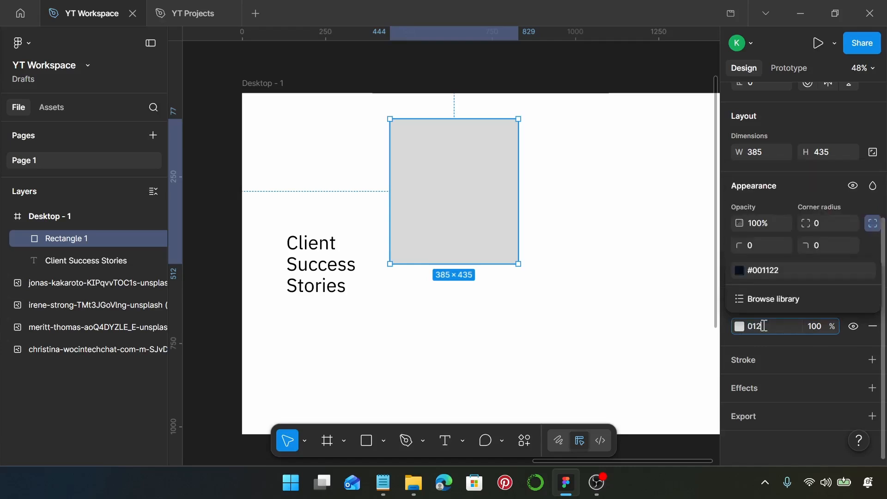
{"action": "type", "text": "83"}
{"action": "key", "text": "Return"}
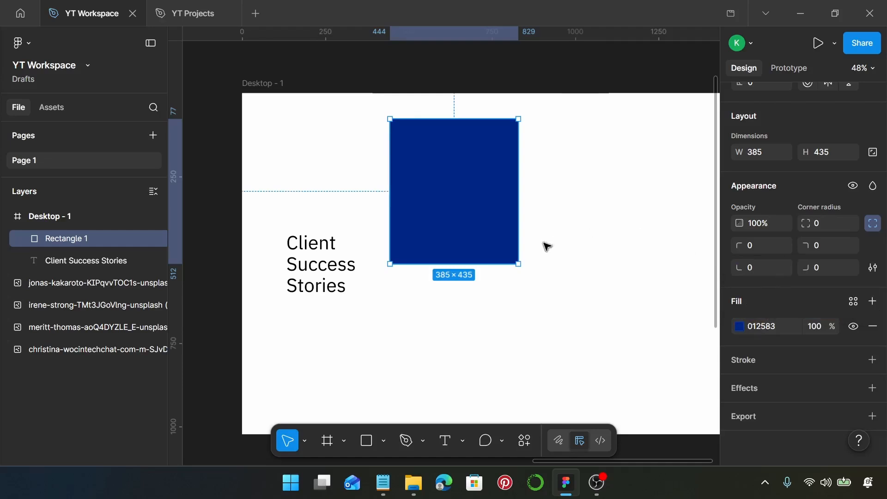
- Type an opening quotation mark “ as a text layer on the blue card
{"action": "key", "text": "t"}
{"action": "scroll", "coordinate": [424, 134], "scroll_direction": "up", "scroll_amount": 5}
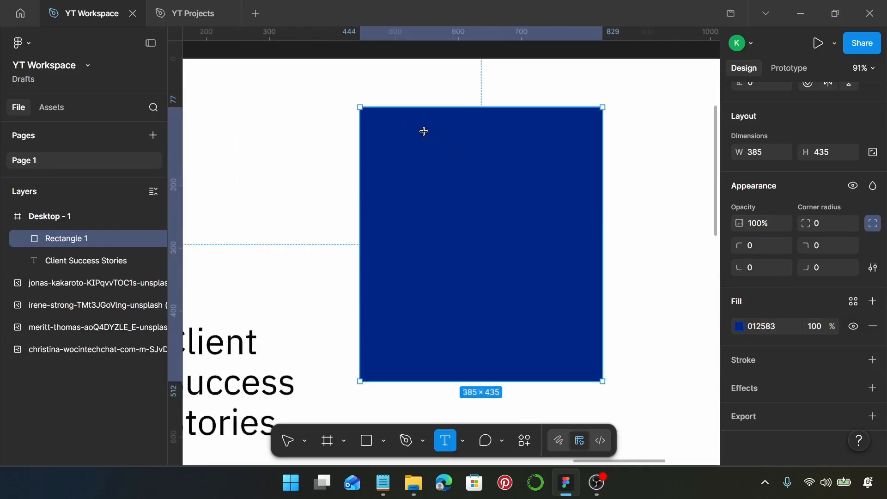
{"action": "scroll", "coordinate": [423, 132], "scroll_direction": "up", "scroll_amount": 4}
{"action": "left_click", "coordinate": [345, 133]}
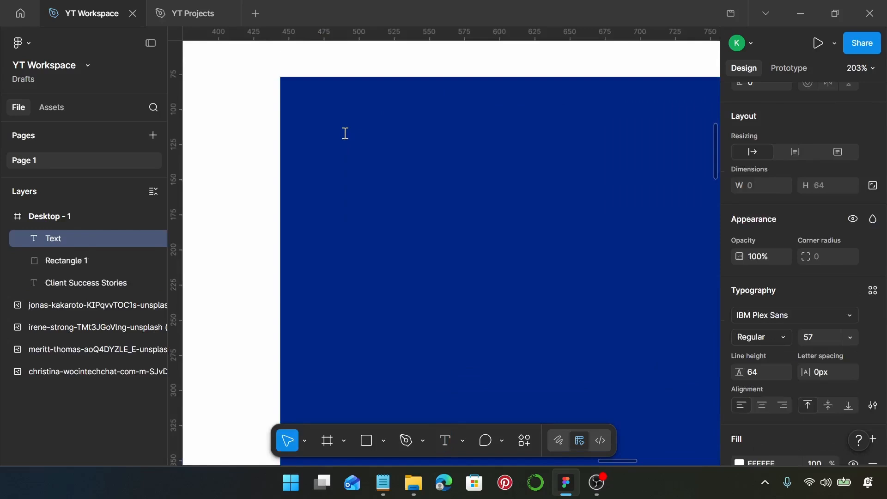
{"action": "type", "text": "‘"}
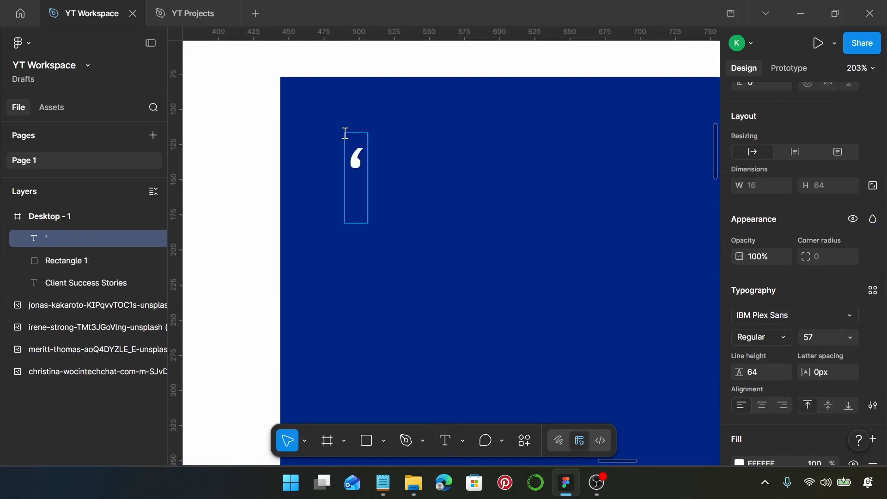
{"action": "key", "text": "BackSpace"}
{"action": "type", "text": "“"}
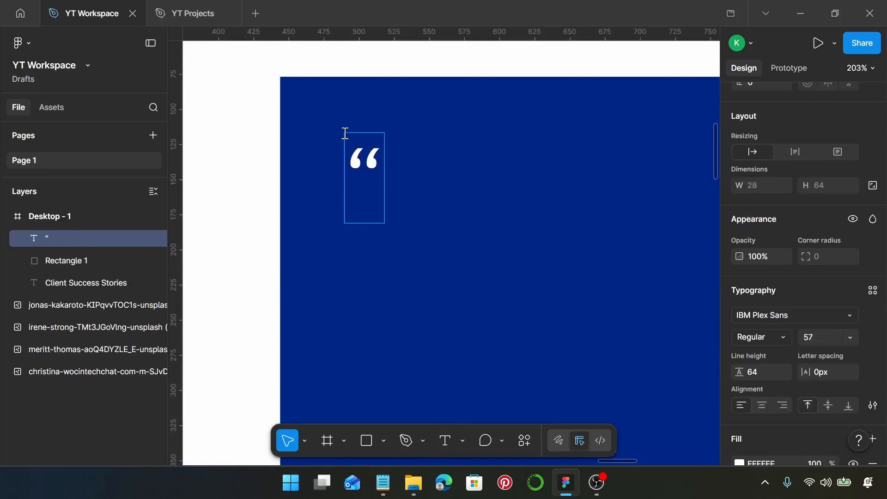
{"action": "key", "text": "Escape"}
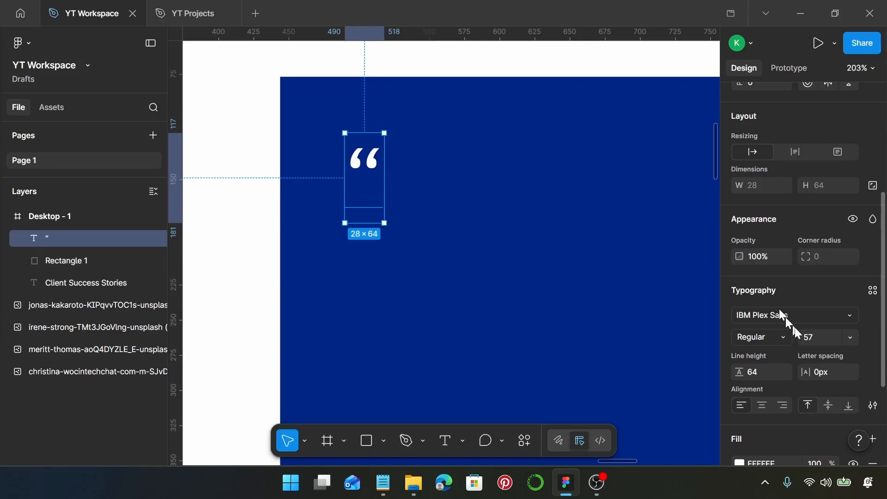
- Set the quote mark to Source Sans 3, size 128, line height 130
{"action": "left_click", "coordinate": [817, 319]}
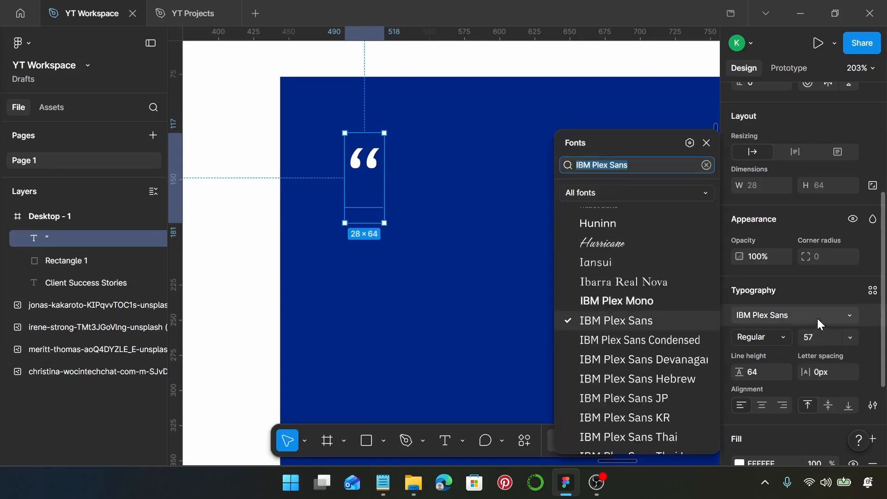
{"action": "type", "text": "sour"}
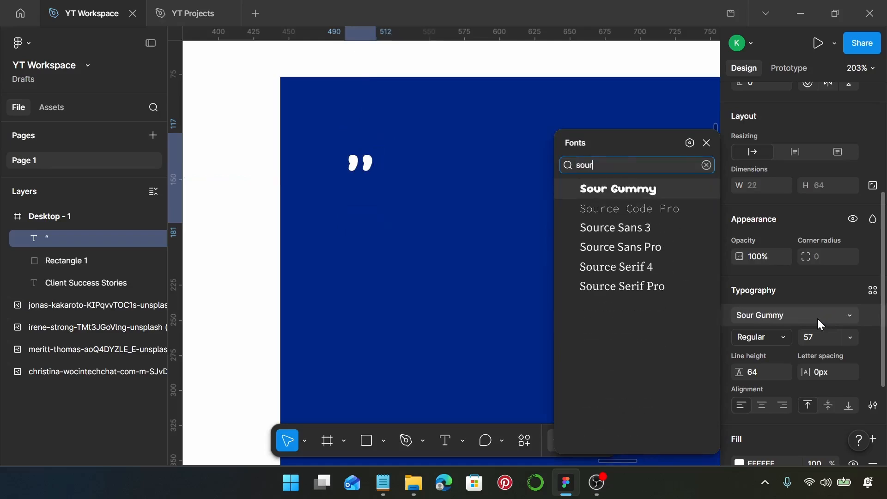
{"action": "left_click", "coordinate": [647, 234]}
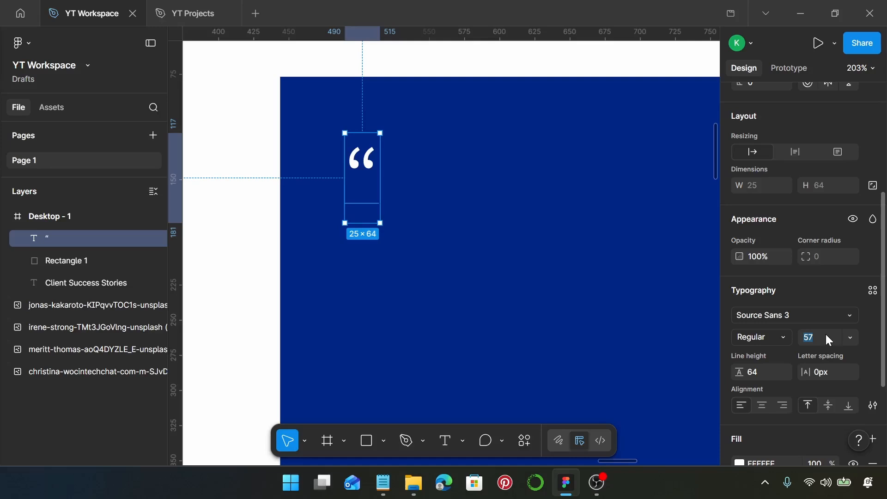
{"action": "type", "text": "8"}
{"action": "key", "text": "Return"}
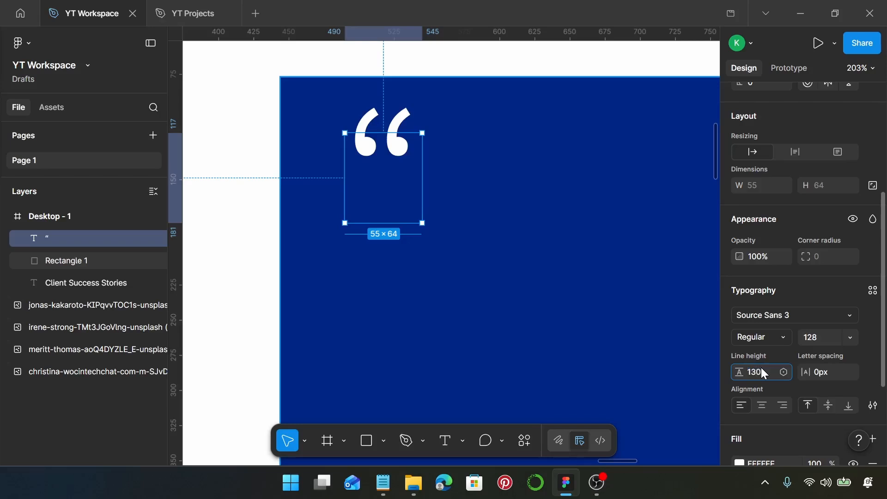
{"action": "key", "text": "Return"}
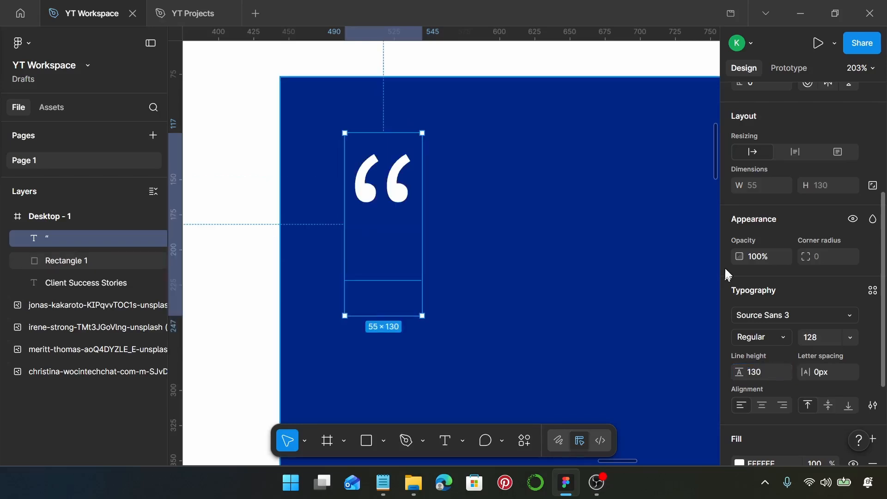
- Make the quote box fixed size, shrink it to fit, and move it to the card's top-left
{"action": "left_click", "coordinate": [840, 152]}
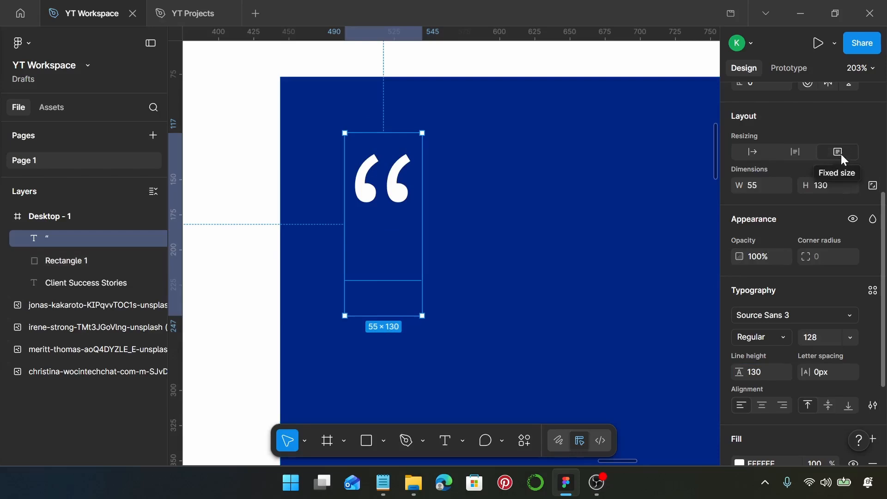
{"action": "left_click_drag", "start_coordinate": [388, 316], "coordinate": [394, 220]}
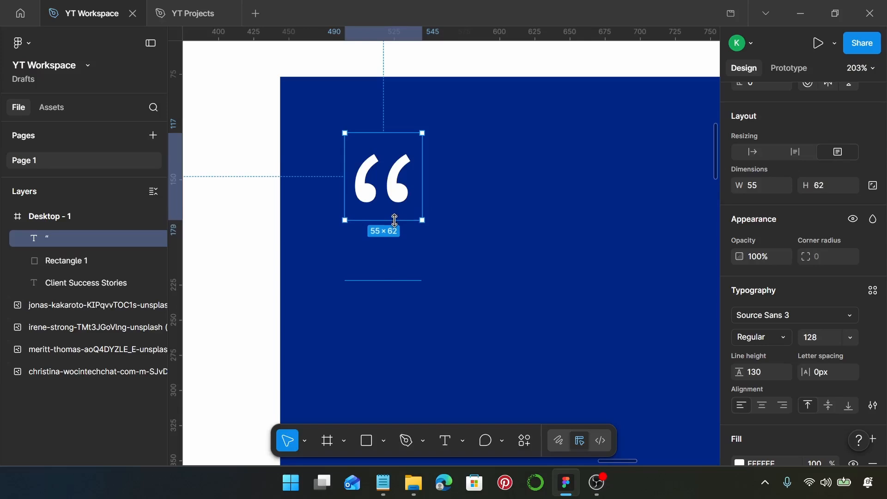
{"action": "left_click", "coordinate": [510, 235]}
{"action": "left_click", "coordinate": [386, 189]}
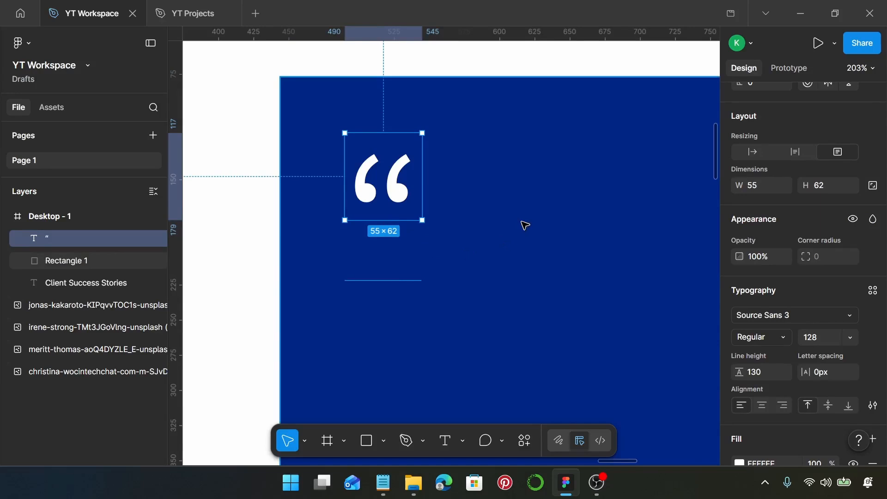
{"action": "scroll", "coordinate": [525, 225], "scroll_direction": "down", "scroll_amount": 5}
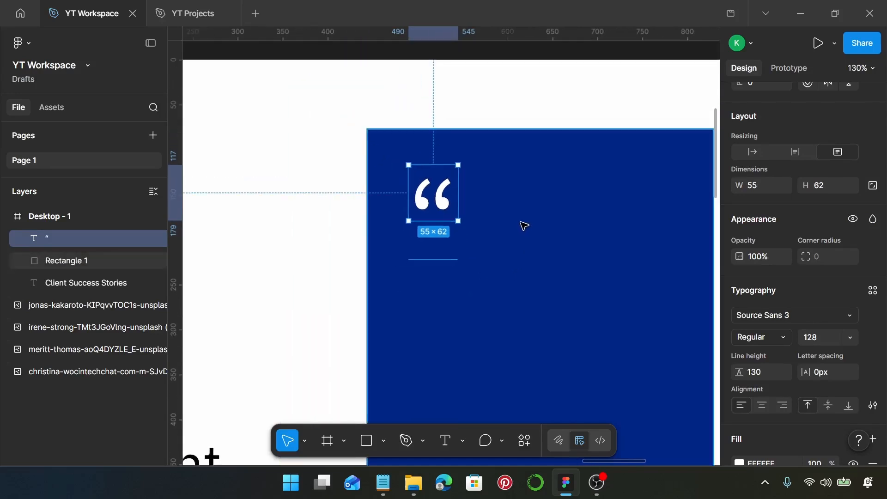
{"action": "left_click_drag", "start_coordinate": [454, 203], "coordinate": [446, 194]}
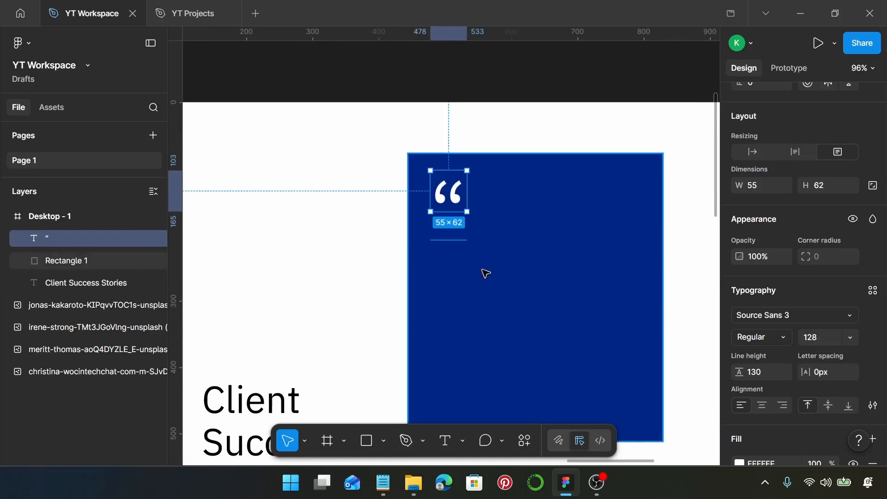
- Copy the first testimonial paragraph from Notepad and paste it below the quote mark
{"action": "key", "text": "t"}
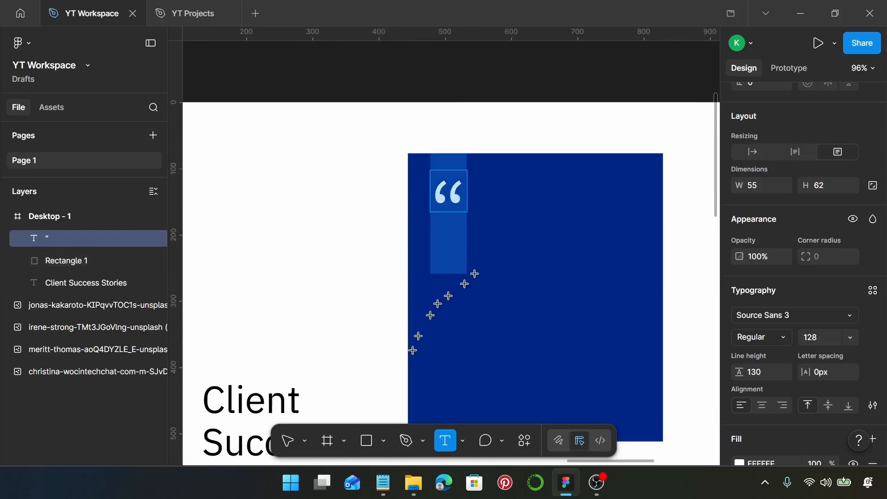
{"action": "key", "text": "Escape"}
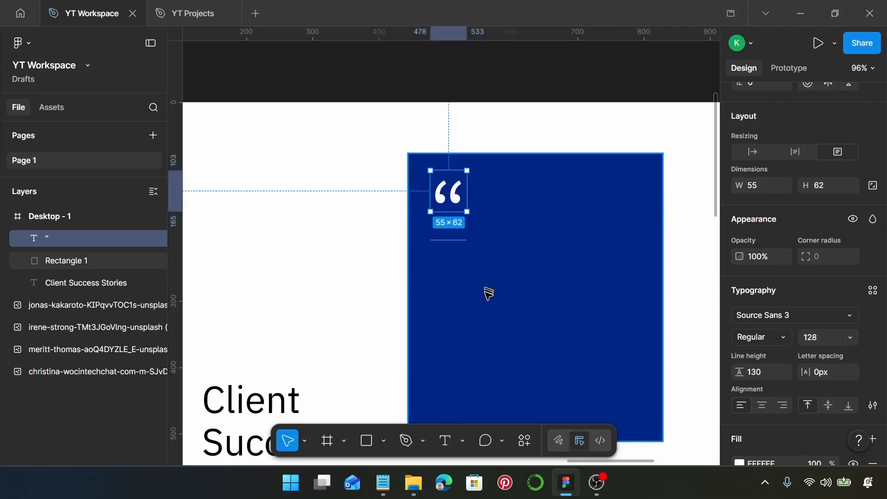
{"action": "left_click", "coordinate": [497, 303]}
{"action": "key", "text": "t"}
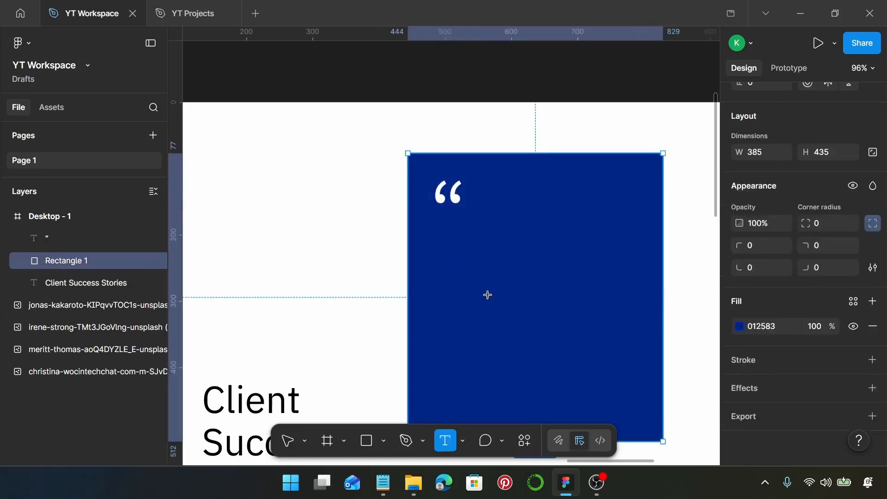
{"action": "left_click", "coordinate": [383, 483]}
{"action": "left_click_drag", "start_coordinate": [513, 229], "coordinate": [367, 173]}
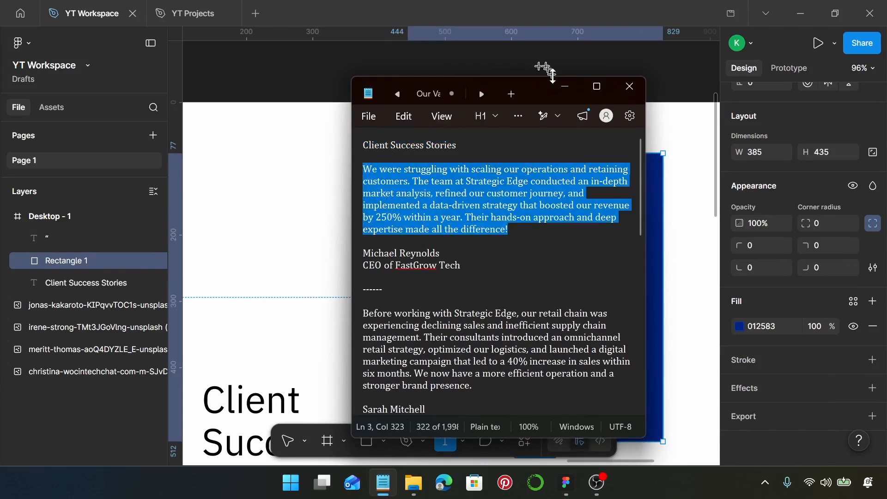
{"action": "left_click", "coordinate": [563, 87]}
{"action": "scroll", "coordinate": [450, 239], "scroll_direction": "up", "scroll_amount": 5}
{"action": "left_click", "coordinate": [436, 211]}
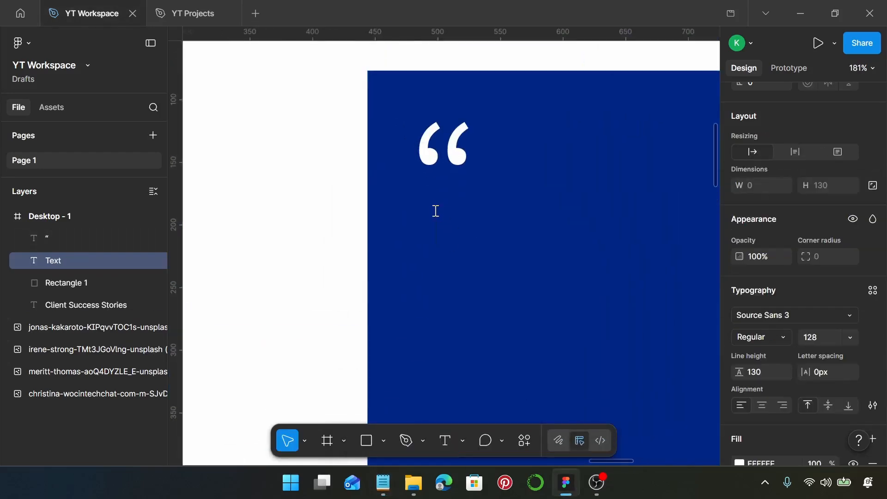
{"action": "key", "text": "ctrl+v"}
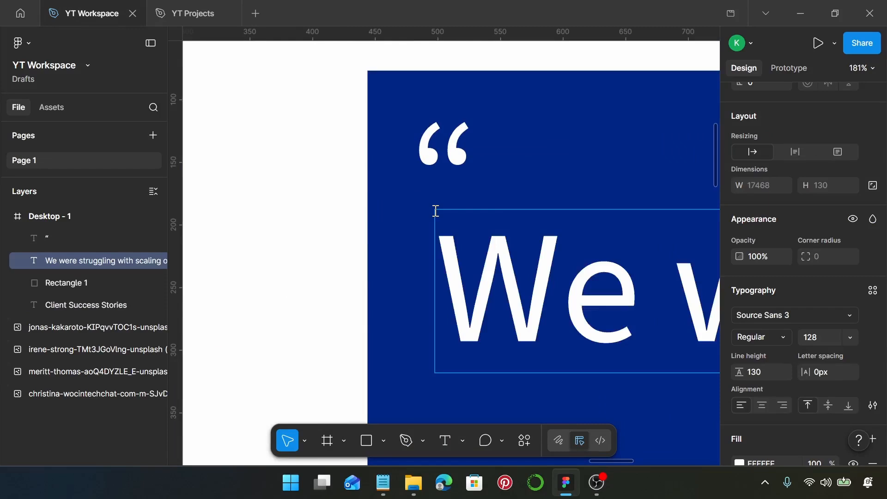
- Set the testimonial paragraph to Source Sans Pro, size 16, with 24 line height
{"action": "left_click", "coordinate": [776, 323]}
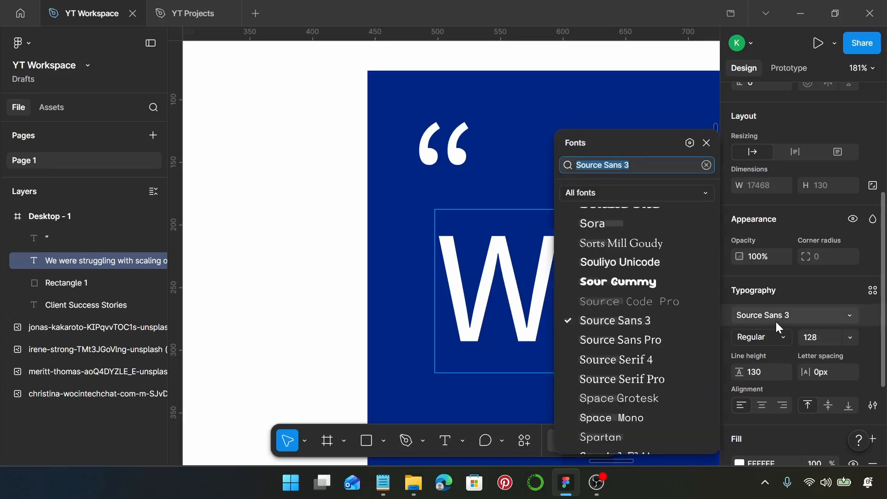
{"action": "left_click", "coordinate": [627, 341]}
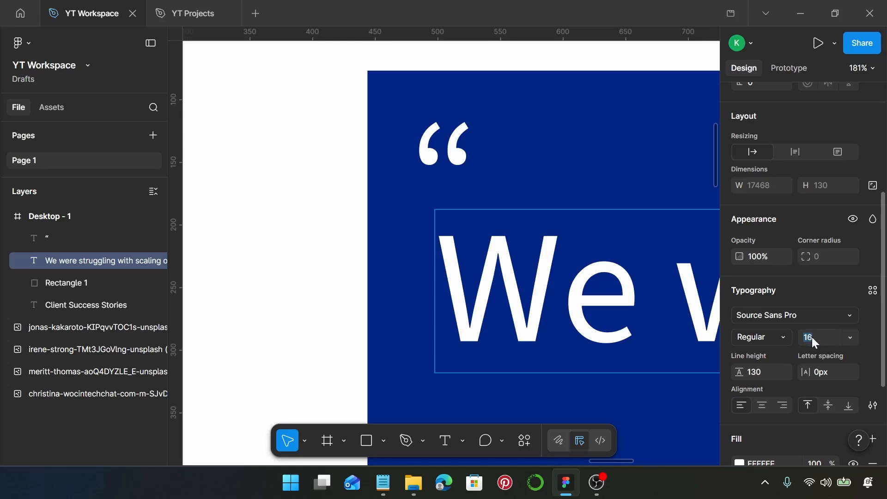
{"action": "left_click", "coordinate": [562, 373]}
{"action": "left_click", "coordinate": [518, 381]}
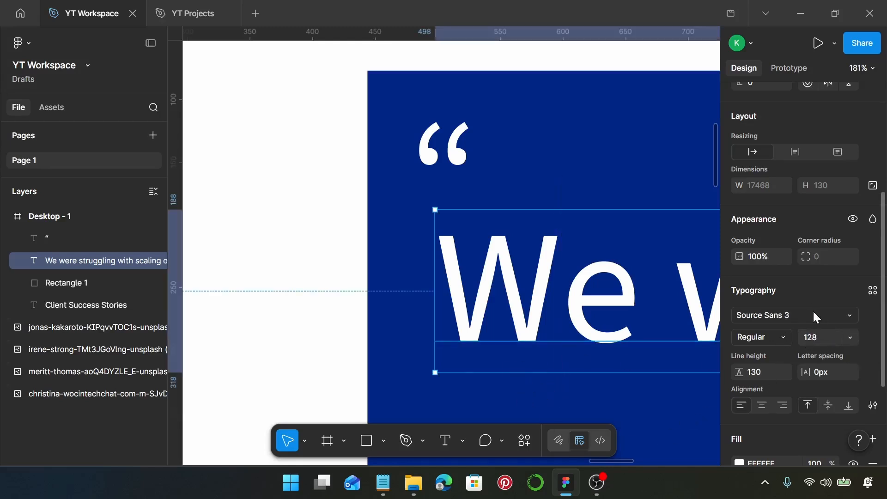
{"action": "left_click", "coordinate": [791, 318]}
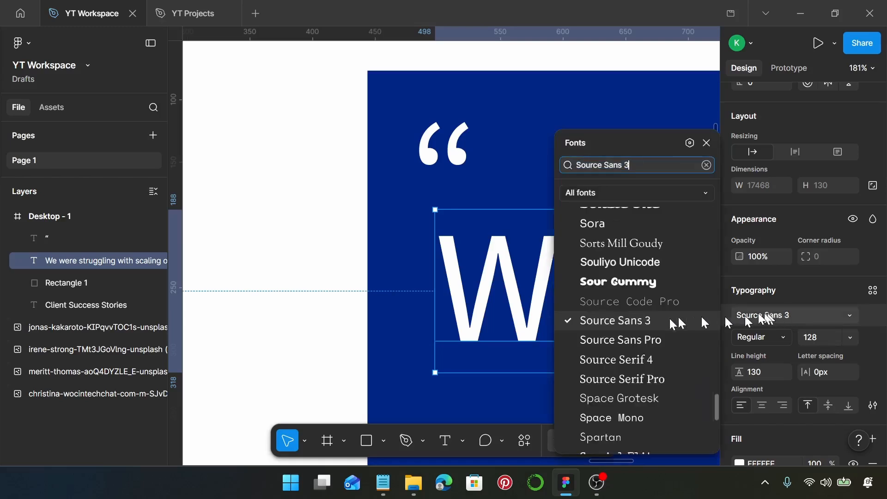
{"action": "left_click", "coordinate": [623, 342]}
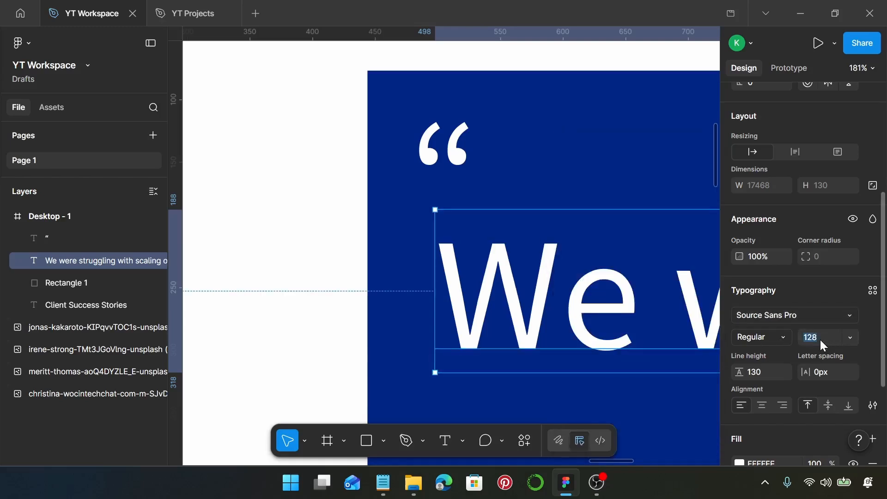
{"action": "type", "text": "16"}
{"action": "key", "text": "Return"}
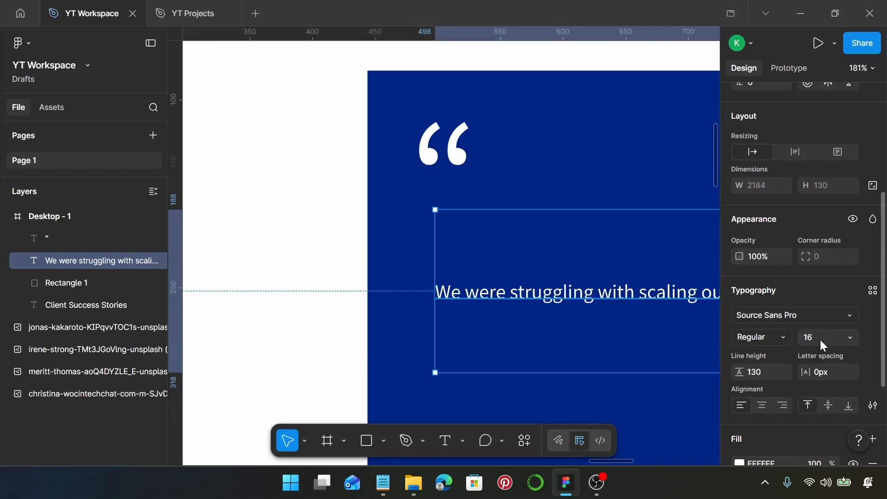
{"action": "left_click", "coordinate": [767, 376]}
{"action": "key", "text": "Return"}
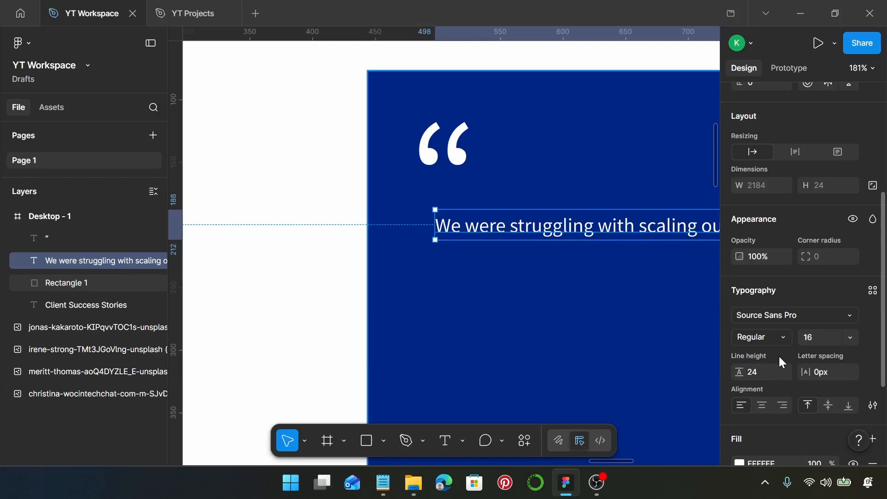
- Make the testimonial auto height at 310 wide and move it under the quote mark
{"action": "left_click", "coordinate": [795, 154]}
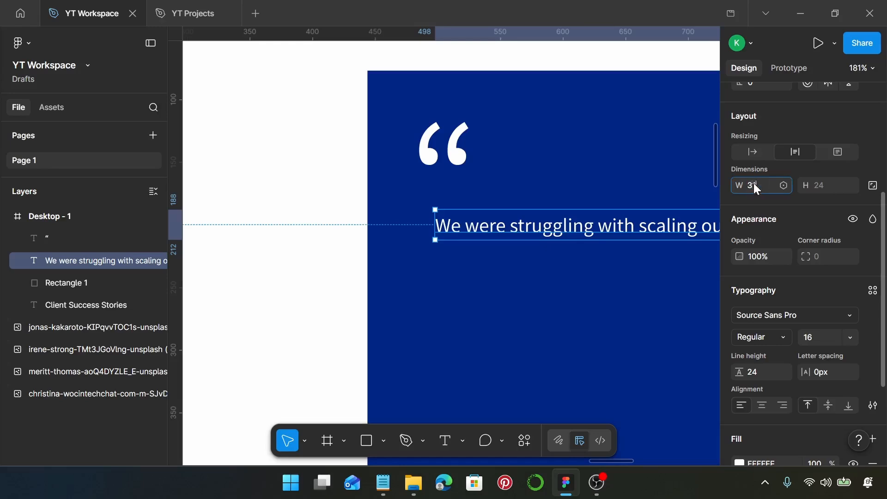
{"action": "key", "text": "Return"}
{"action": "scroll", "coordinate": [681, 234], "scroll_direction": "down", "scroll_amount": 3, "text": "ctrl"}
{"action": "scroll", "coordinate": [621, 266], "scroll_direction": "right", "scroll_amount": 2}
{"action": "scroll", "coordinate": [574, 276], "scroll_direction": "right", "scroll_amount": 1}
{"action": "left_click_drag", "start_coordinate": [536, 280], "coordinate": [518, 260]}
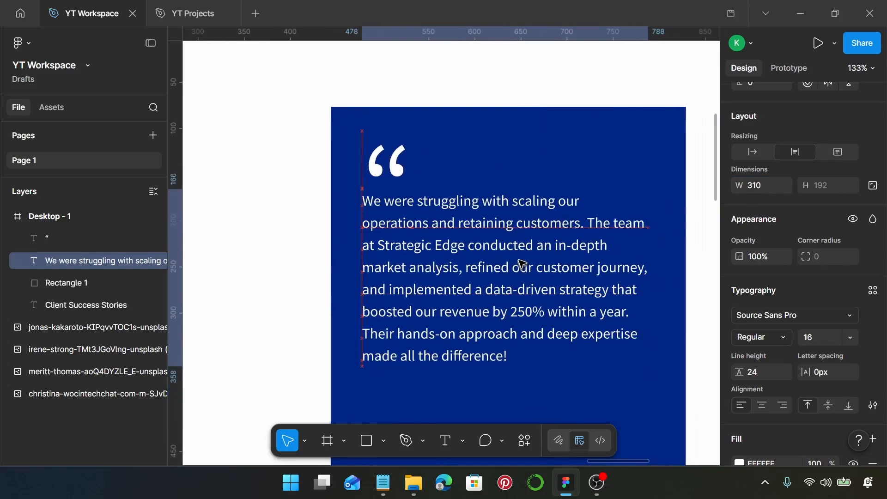
- Nudge the quote mark to line it up with the testimonial paragraph
{"action": "left_click", "coordinate": [381, 171], "text": "shift"}
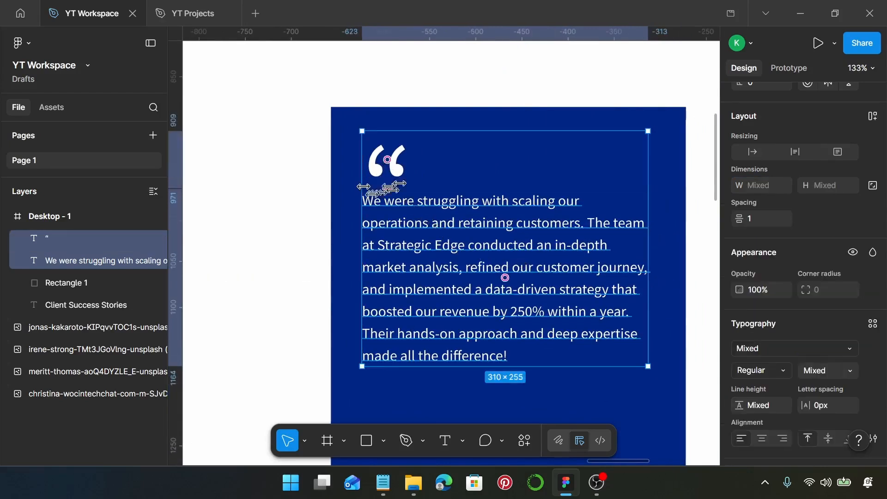
{"action": "left_click", "coordinate": [401, 218], "text": "shift"}
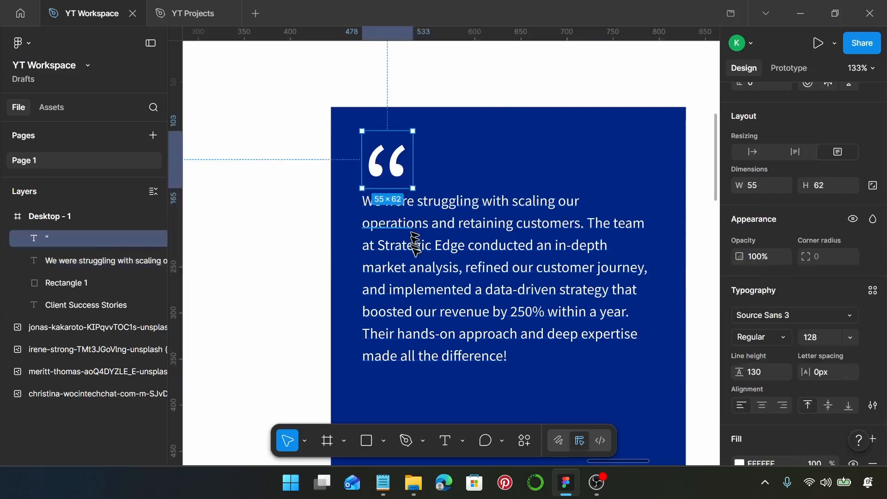
{"action": "key", "text": "Up"}
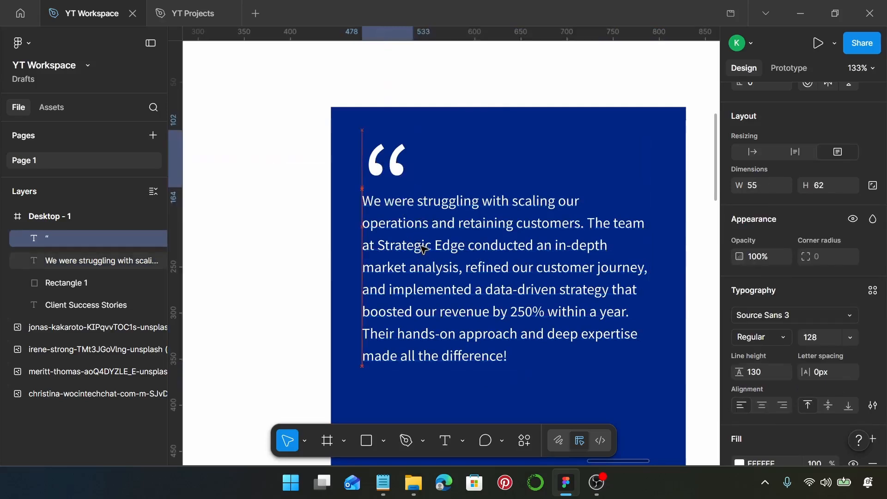
{"action": "key", "text": "Down"}
{"action": "key", "text": "Down"}
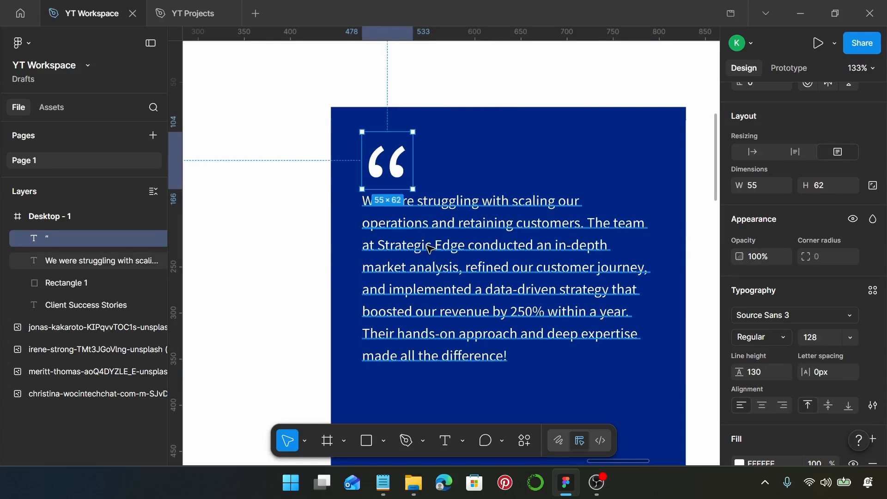
{"action": "left_click", "coordinate": [619, 140]}
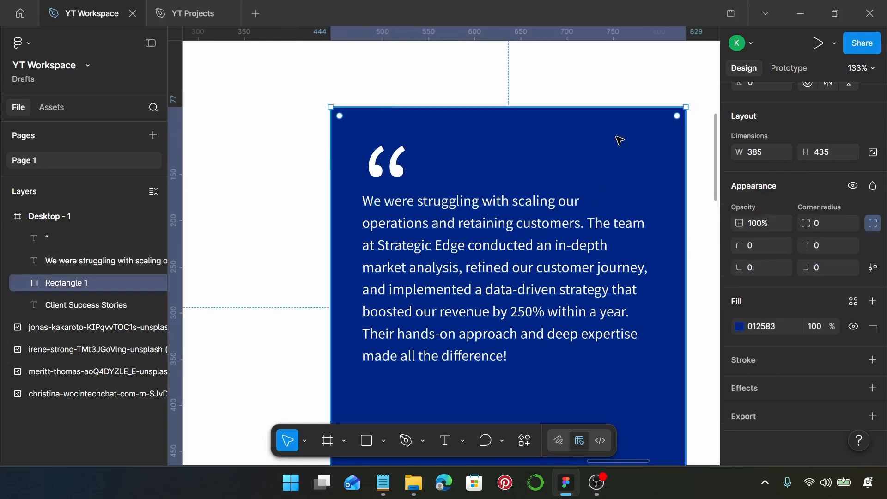
{"action": "scroll", "coordinate": [402, 183], "scroll_direction": "down", "scroll_amount": 1}
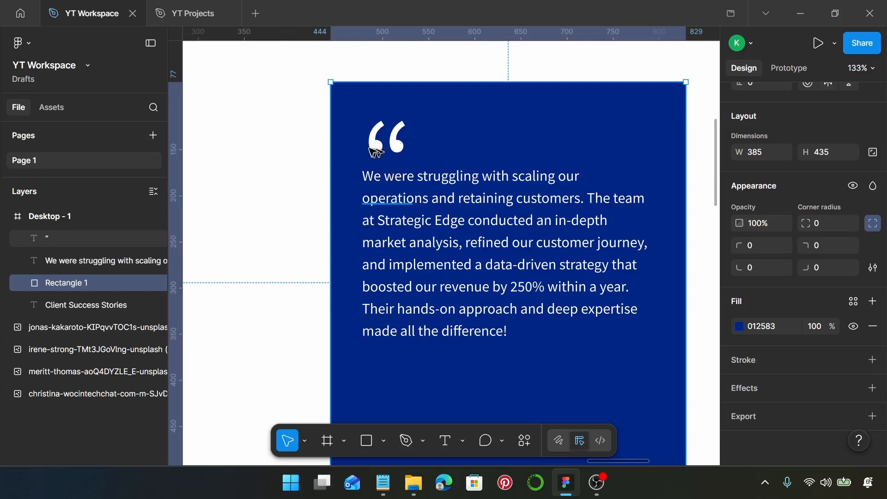
{"action": "left_click", "coordinate": [373, 151]}
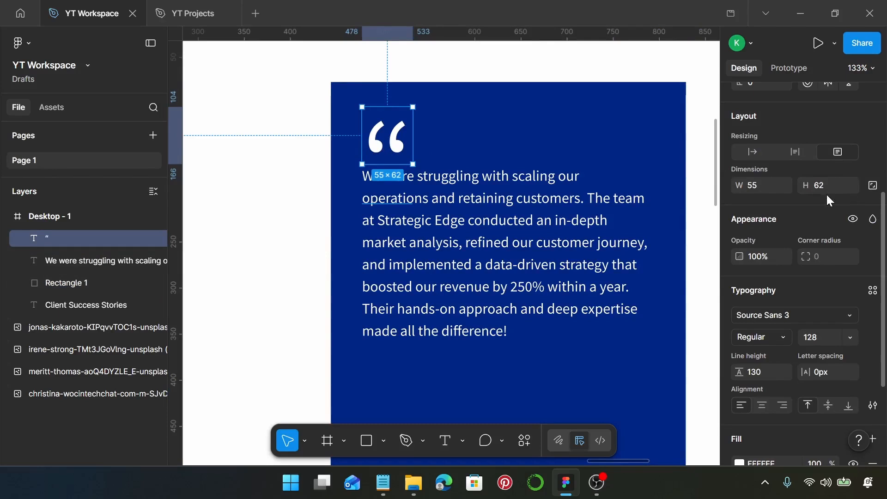
{"action": "left_click", "coordinate": [530, 206]}
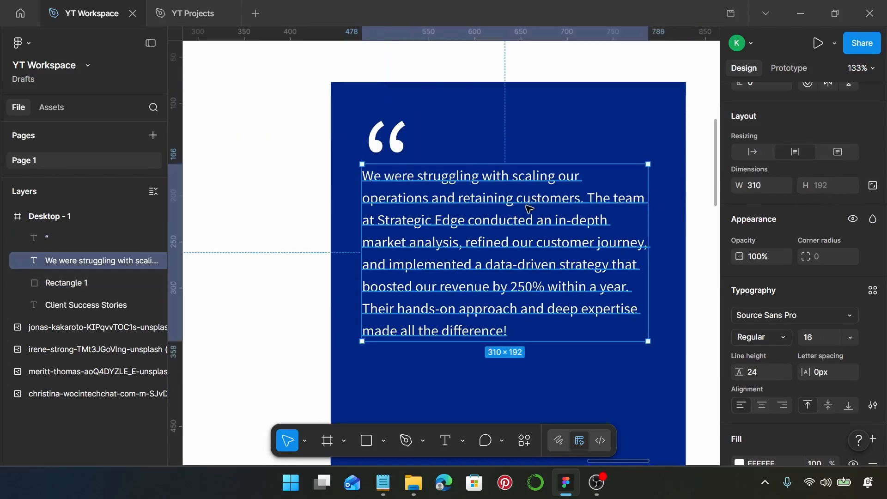
- Scroll to the photo grid and select the white-t-shirt man's portrait
{"action": "scroll", "coordinate": [531, 217], "scroll_direction": "down", "scroll_amount": 1}
{"action": "scroll", "coordinate": [530, 217], "scroll_direction": "down", "scroll_amount": 4}
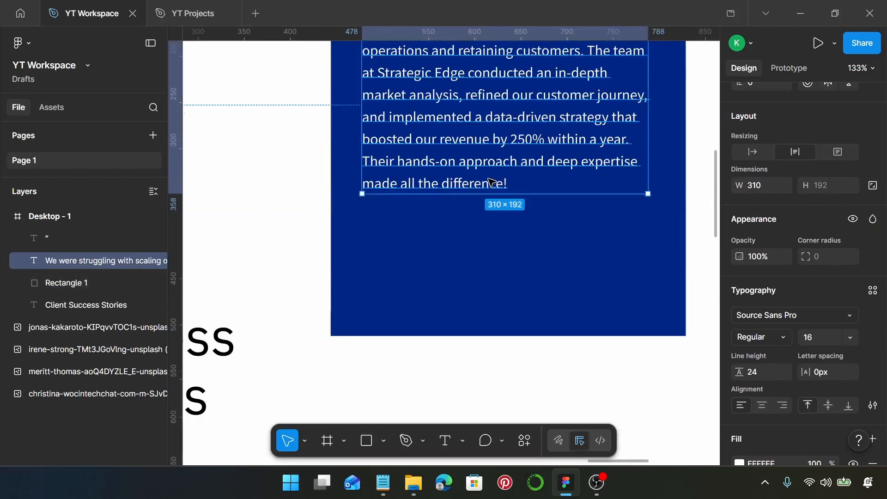
{"action": "scroll", "coordinate": [491, 179], "scroll_direction": "down", "scroll_amount": 10}
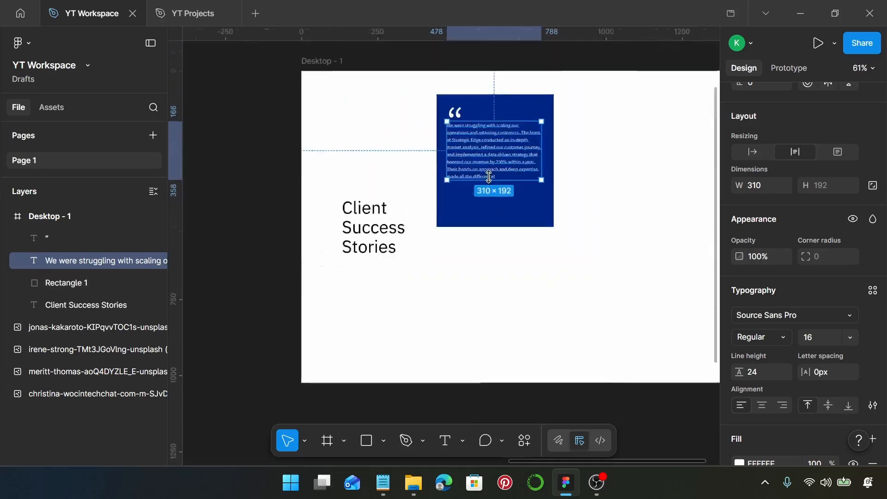
{"action": "scroll", "coordinate": [490, 178], "scroll_direction": "left", "scroll_amount": 5}
{"action": "scroll", "coordinate": [491, 179], "scroll_direction": "left", "scroll_amount": 3}
{"action": "left_click", "coordinate": [246, 330]}
- Move the portrait beside the Desktop frame and resize it to 55 wide
{"action": "left_click_drag", "start_coordinate": [246, 331], "coordinate": [564, 172]}
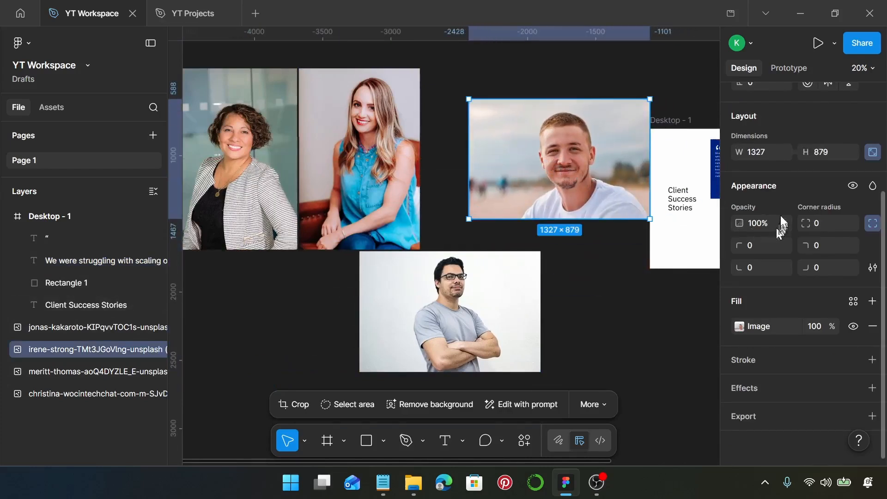
{"action": "left_click", "coordinate": [769, 153]}
{"action": "type", "text": "55"}
{"action": "key", "text": "Return"}
{"action": "scroll", "coordinate": [594, 130], "scroll_direction": "up", "scroll_amount": 3}
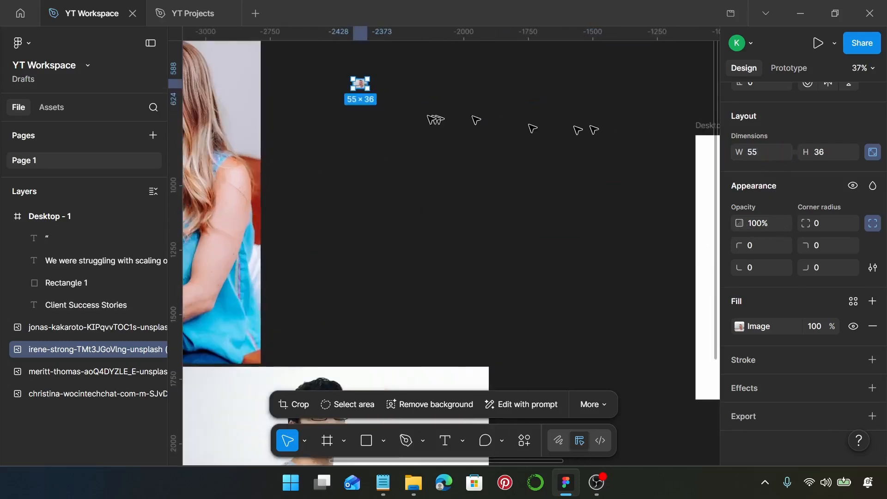
{"action": "left_click_drag", "start_coordinate": [362, 87], "coordinate": [570, 219]}
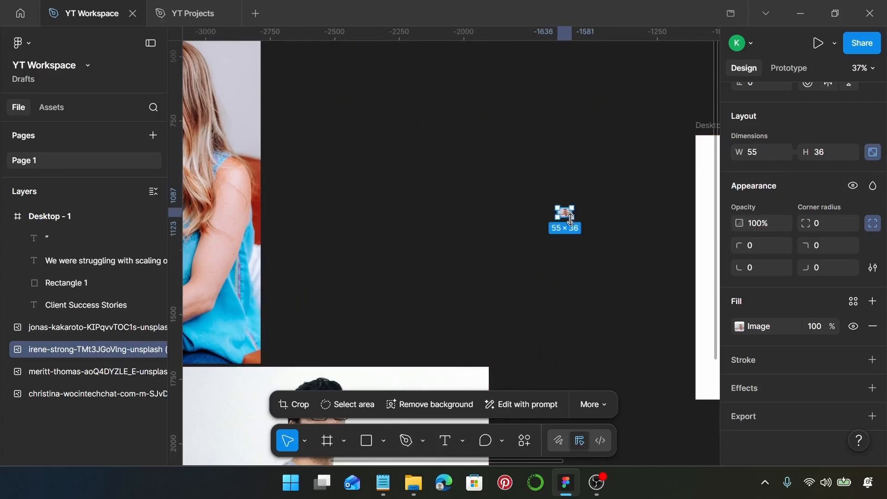
{"action": "scroll", "coordinate": [573, 221], "scroll_direction": "up", "scroll_amount": 10}
{"action": "scroll", "coordinate": [554, 208], "scroll_direction": "up", "scroll_amount": 2}
{"action": "scroll", "coordinate": [519, 198], "scroll_direction": "up", "scroll_amount": 1}
- Crop the portrait to a 55×55 square framing the man's face
{"action": "double_click", "coordinate": [476, 199]}
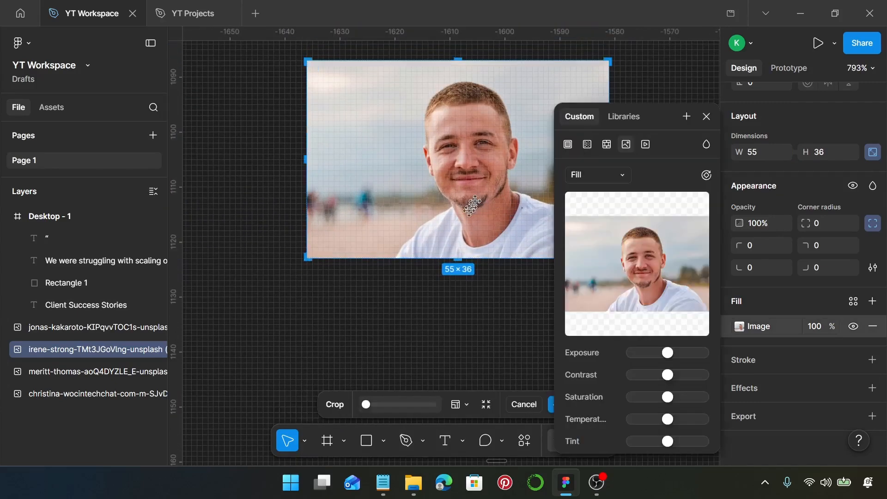
{"action": "scroll", "coordinate": [476, 200], "scroll_direction": "down", "scroll_amount": 2}
{"action": "left_click_drag", "start_coordinate": [471, 228], "coordinate": [479, 333]}
{"action": "left_click_drag", "start_coordinate": [499, 230], "coordinate": [504, 330]}
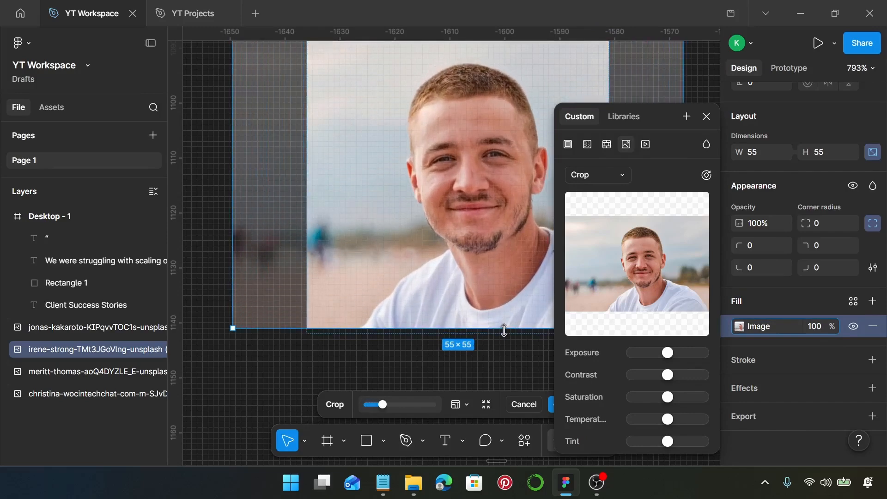
{"action": "key", "text": "Return"}
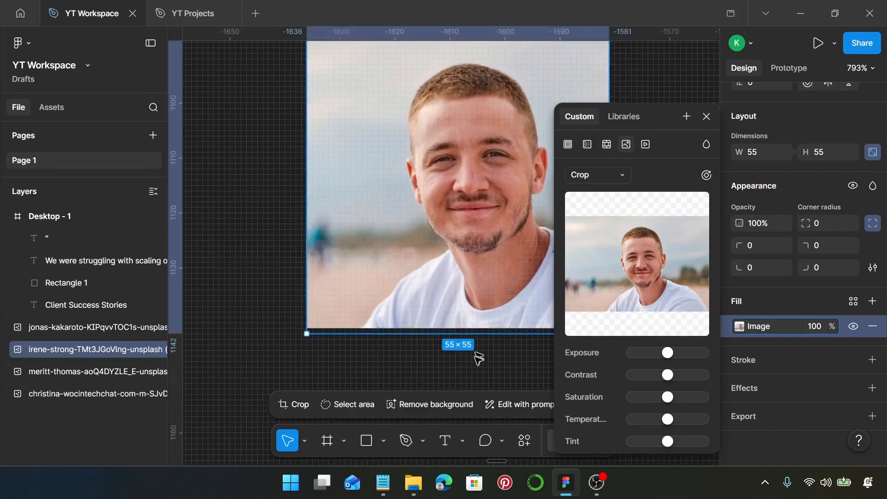
{"action": "double_click", "coordinate": [475, 301]}
{"action": "scroll", "coordinate": [492, 330], "scroll_direction": "up", "scroll_amount": 5}
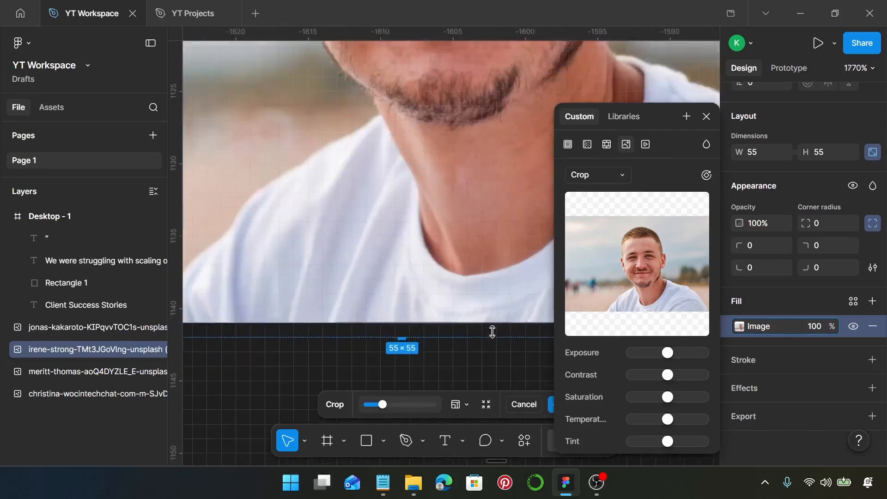
{"action": "scroll", "coordinate": [499, 331], "scroll_direction": "down", "scroll_amount": 10}
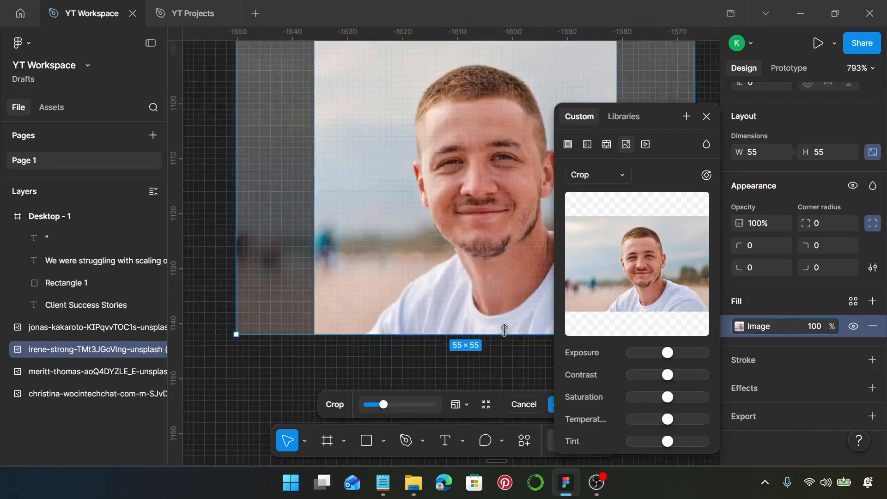
{"action": "key", "text": "Return"}
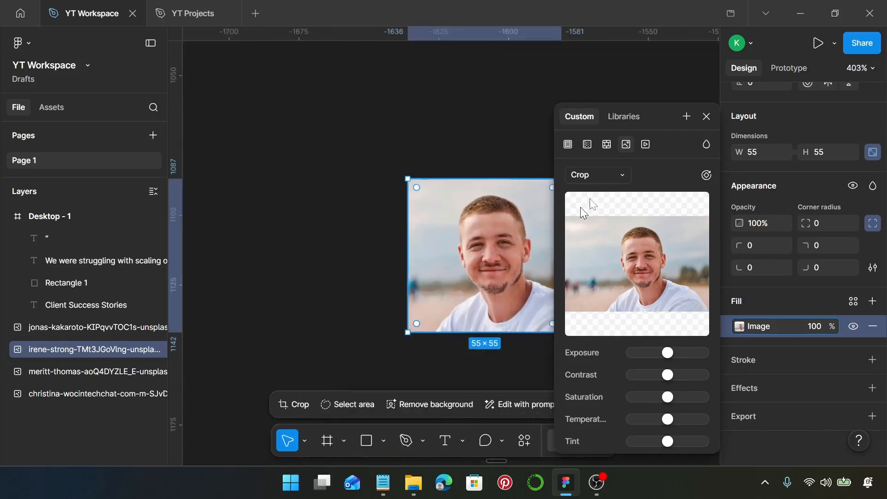
{"action": "left_click", "coordinate": [489, 249]}
{"action": "scroll", "coordinate": [522, 248], "scroll_direction": "down", "scroll_amount": 1}
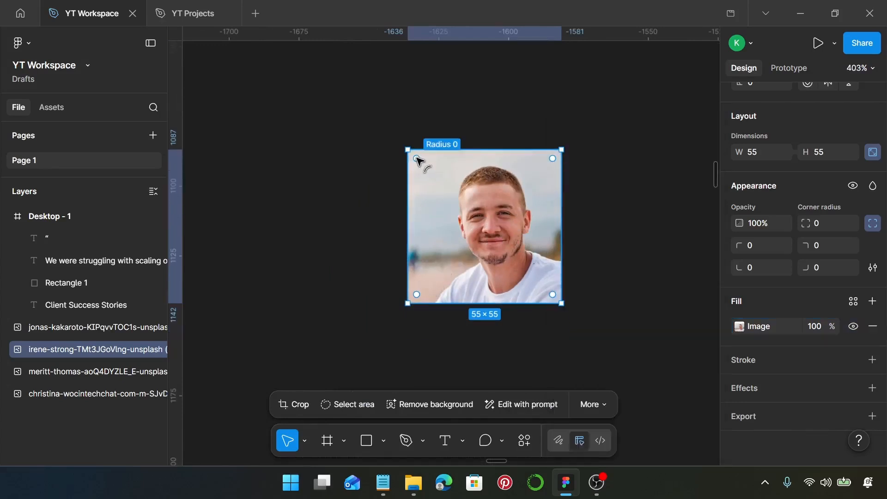
- Round the 55×55 portrait into a circle with a corner radius of 27.5
{"action": "left_click_drag", "start_coordinate": [417, 160], "coordinate": [535, 240]}
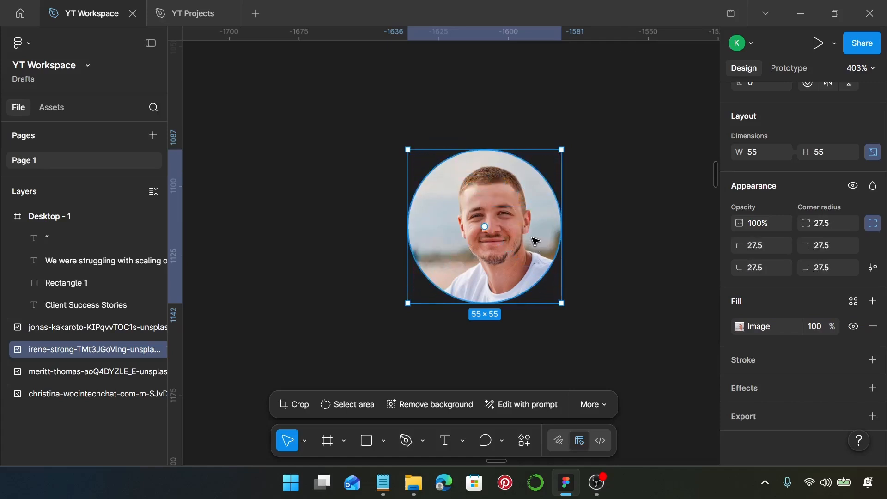
{"action": "scroll", "coordinate": [535, 240], "scroll_direction": "down", "scroll_amount": 10}
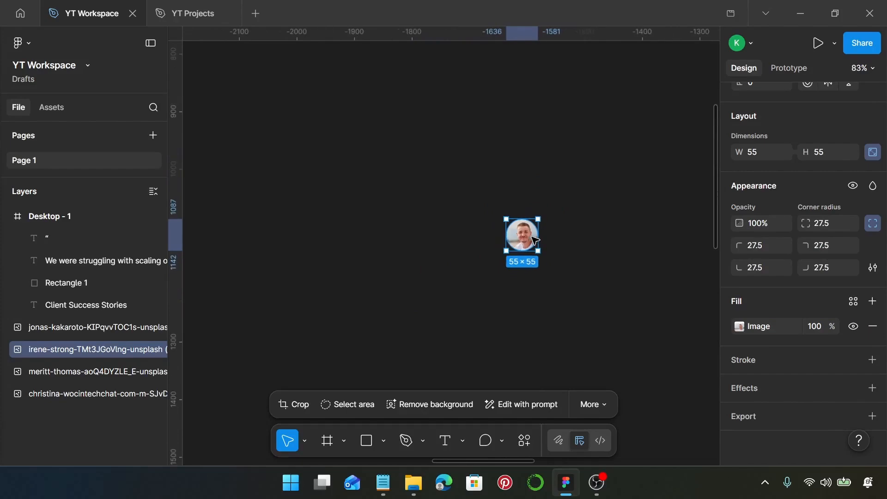
{"action": "scroll", "coordinate": [531, 240], "scroll_direction": "right", "scroll_amount": 5}
{"action": "scroll", "coordinate": [531, 239], "scroll_direction": "down", "scroll_amount": 4}
- Move the round portrait onto the blue card, just below the testimonial text
{"action": "left_click_drag", "start_coordinate": [413, 237], "coordinate": [531, 266]}
{"action": "scroll", "coordinate": [531, 266], "scroll_direction": "up", "scroll_amount": 8}
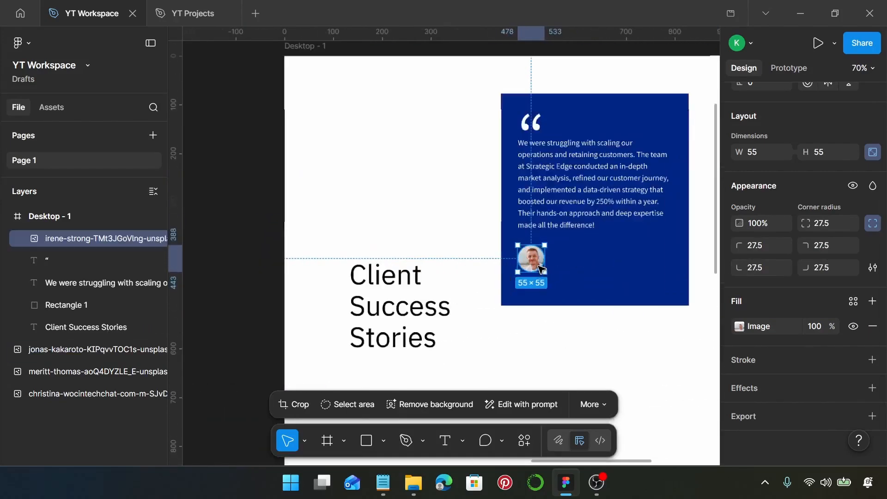
{"action": "scroll", "coordinate": [540, 271], "scroll_direction": "right", "scroll_amount": 2}
{"action": "scroll", "coordinate": [536, 275], "scroll_direction": "down", "scroll_amount": 4}
{"action": "scroll", "coordinate": [522, 263], "scroll_direction": "up", "scroll_amount": 6}
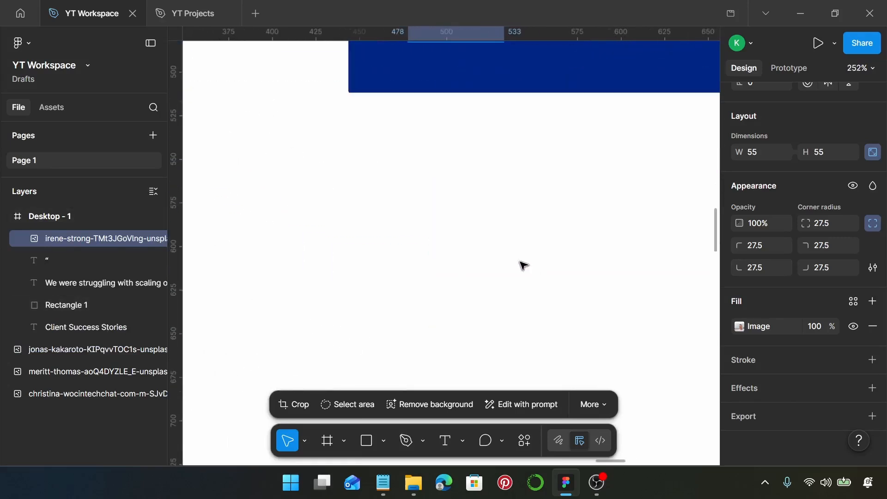
{"action": "scroll", "coordinate": [521, 269], "scroll_direction": "up", "scroll_amount": 4}
{"action": "left_click_drag", "start_coordinate": [455, 127], "coordinate": [459, 150]}
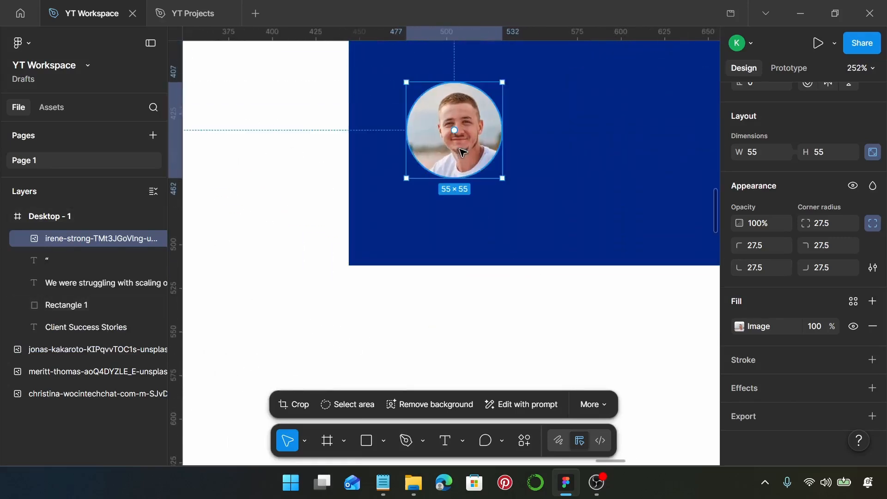
{"action": "scroll", "coordinate": [489, 164], "scroll_direction": "up", "scroll_amount": 3}
{"action": "scroll", "coordinate": [478, 180], "scroll_direction": "right", "scroll_amount": 3}
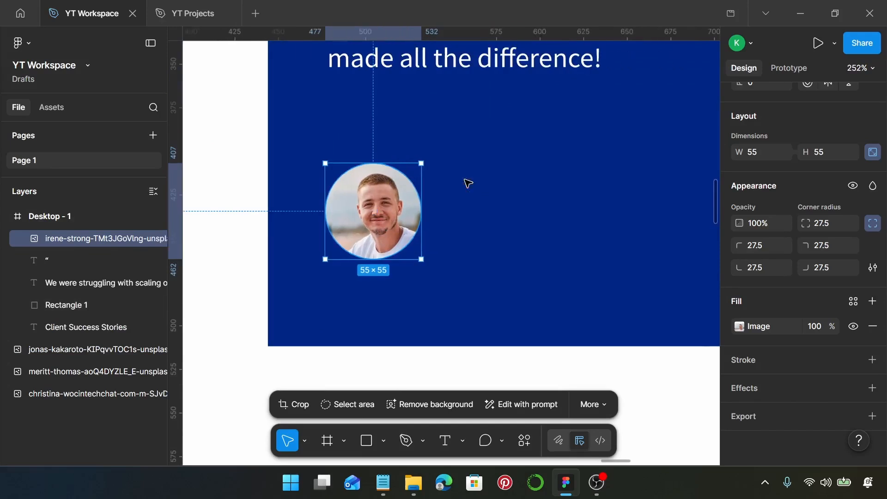
{"action": "left_click", "coordinate": [488, 195]}
- Paste the client's name from the notes as white text beside the portrait, with a second copy below
{"action": "key", "text": "t"}
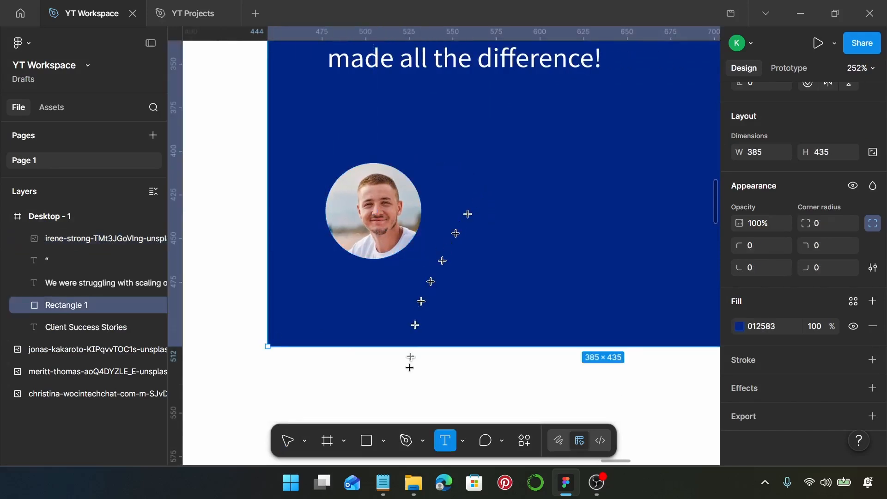
{"action": "left_click", "coordinate": [383, 482]}
{"action": "left_click_drag", "start_coordinate": [441, 253], "coordinate": [365, 257]}
{"action": "key", "text": "ctrl+c"}
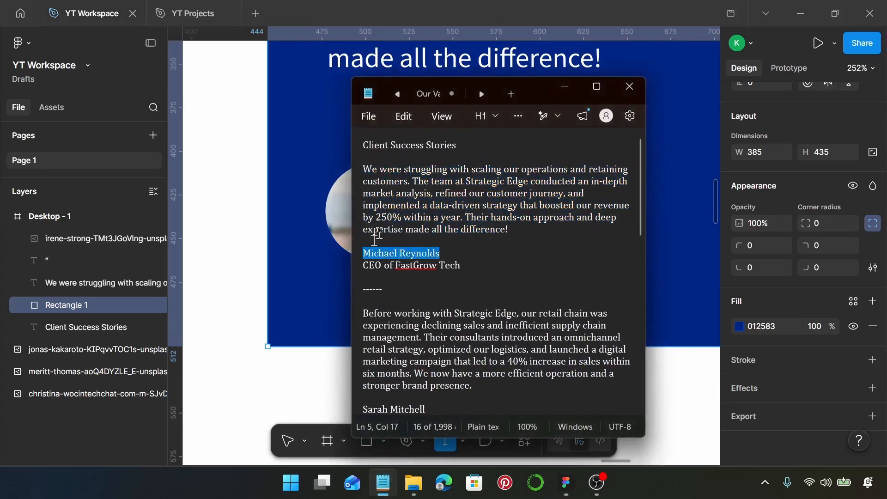
{"action": "left_click", "coordinate": [565, 87]}
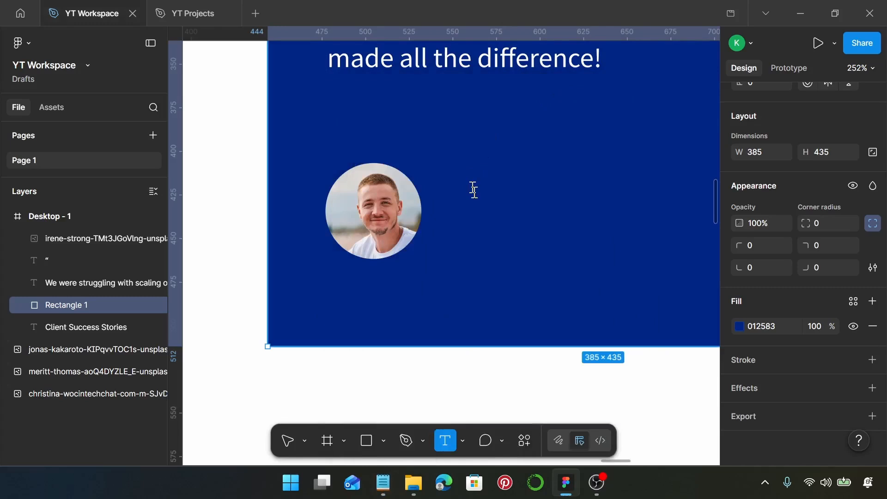
{"action": "left_click", "coordinate": [473, 190]}
{"action": "key", "text": "ctrl+v"}
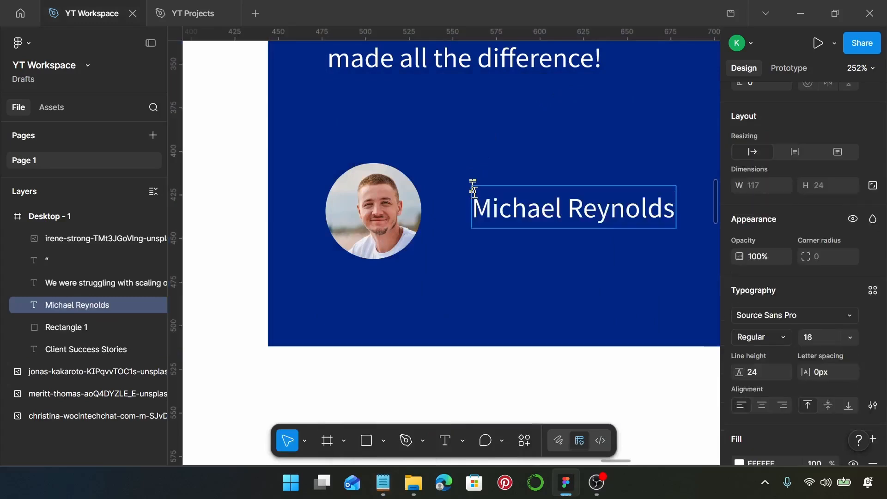
{"action": "key", "text": "Escape"}
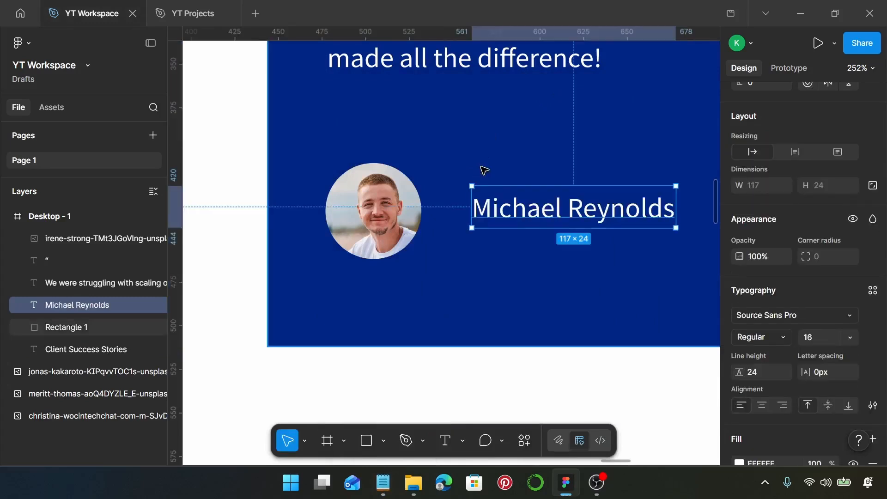
{"action": "left_click_drag", "start_coordinate": [534, 212], "coordinate": [516, 240]}
{"action": "left_click", "coordinate": [522, 198]}
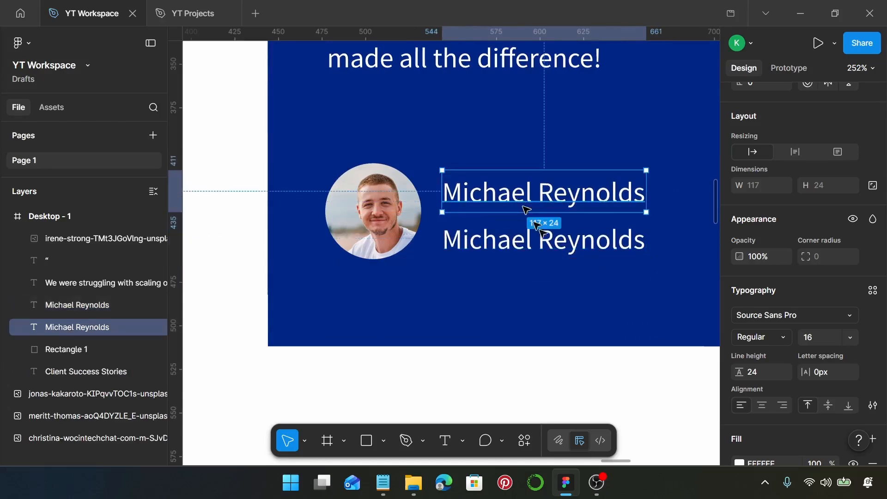
- Style the upper name as IBM Plex Sans SemiBold 20 with 0.5px letter spacing, nudging it slightly
{"action": "left_click", "coordinate": [804, 313]}
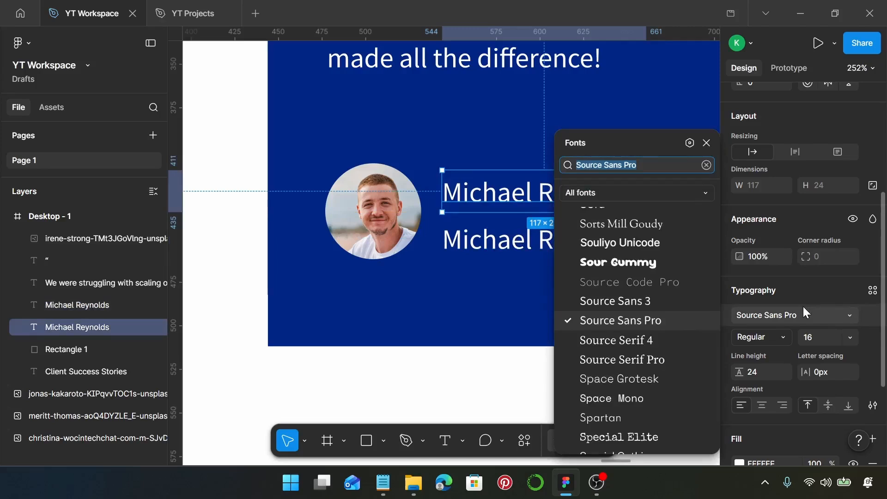
{"action": "type", "text": "i"}
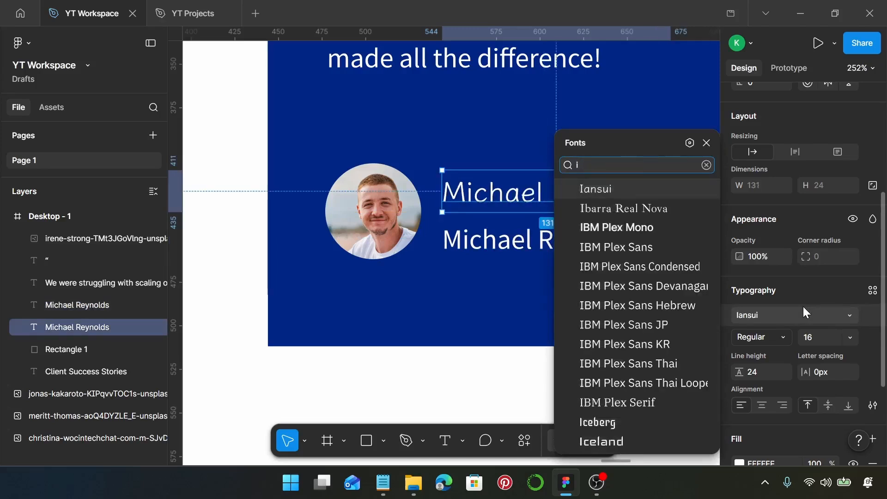
{"action": "type", "text": "bm"}
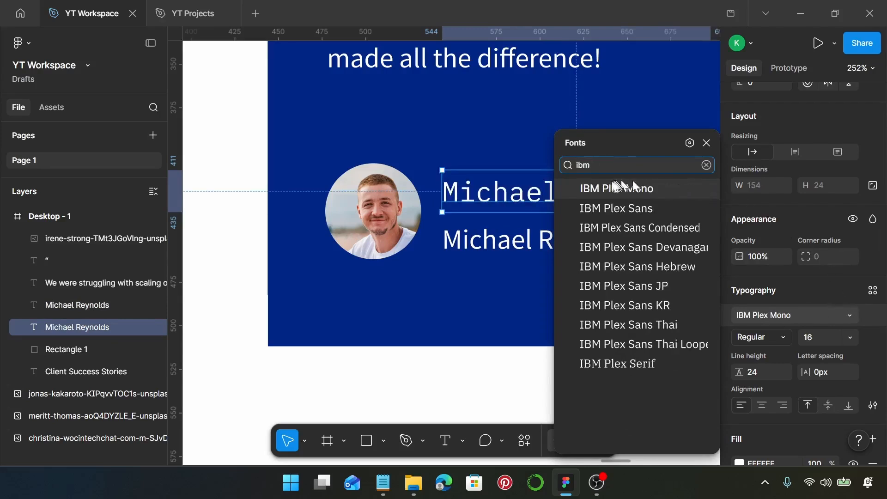
{"action": "left_click", "coordinate": [659, 207]}
{"action": "left_click", "coordinate": [766, 337]}
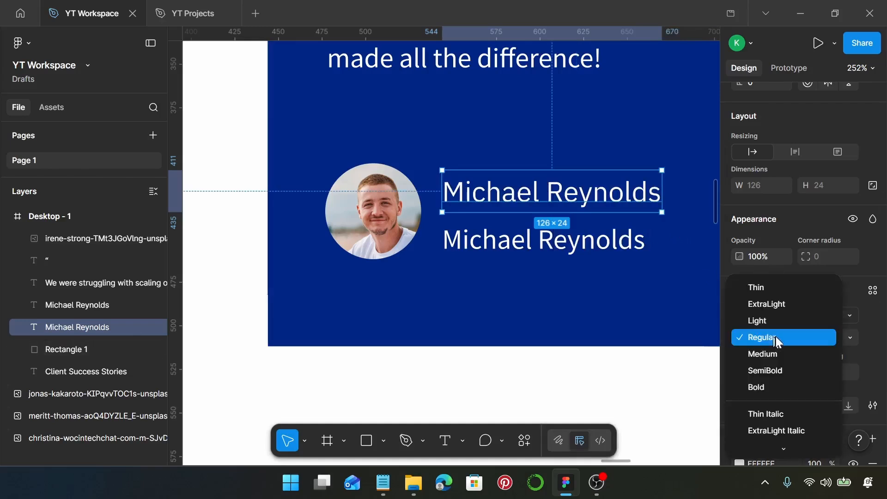
{"action": "left_click", "coordinate": [785, 368]}
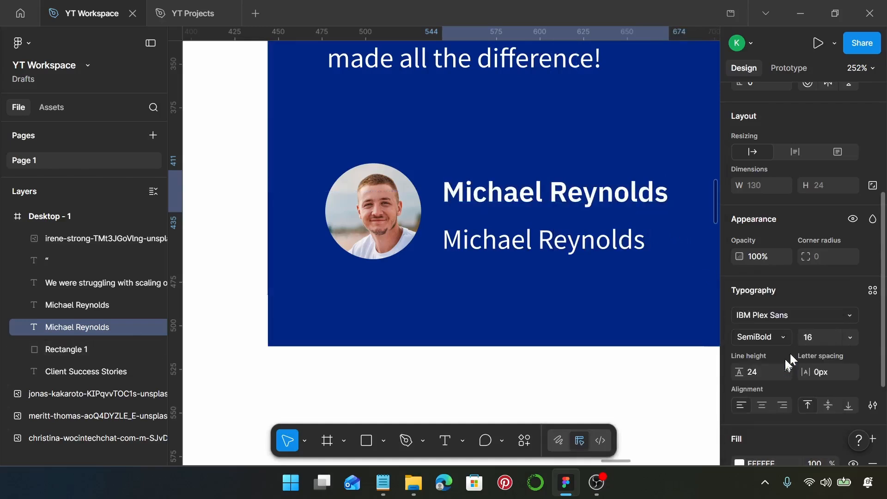
{"action": "left_click", "coordinate": [816, 333]}
{"action": "type", "text": "20"}
{"action": "key", "text": "Return"}
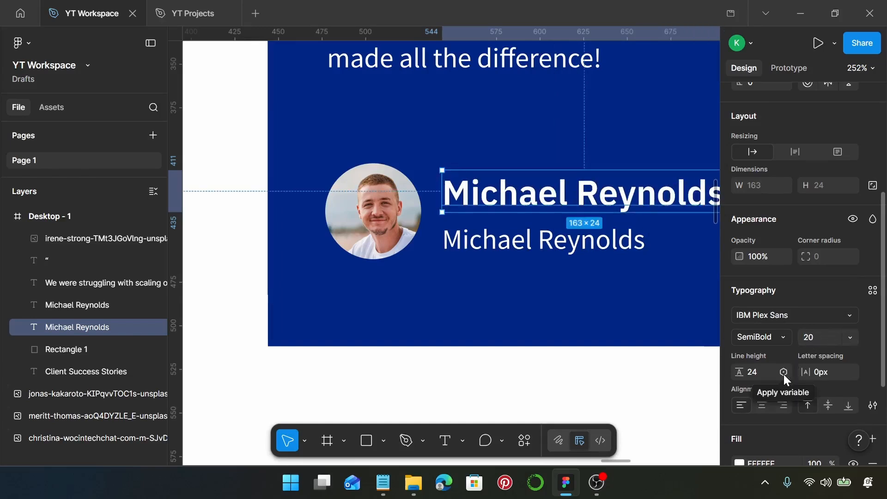
{"action": "left_click", "coordinate": [825, 371]}
{"action": "type", "text": "0.5"}
{"action": "key", "text": "Return"}
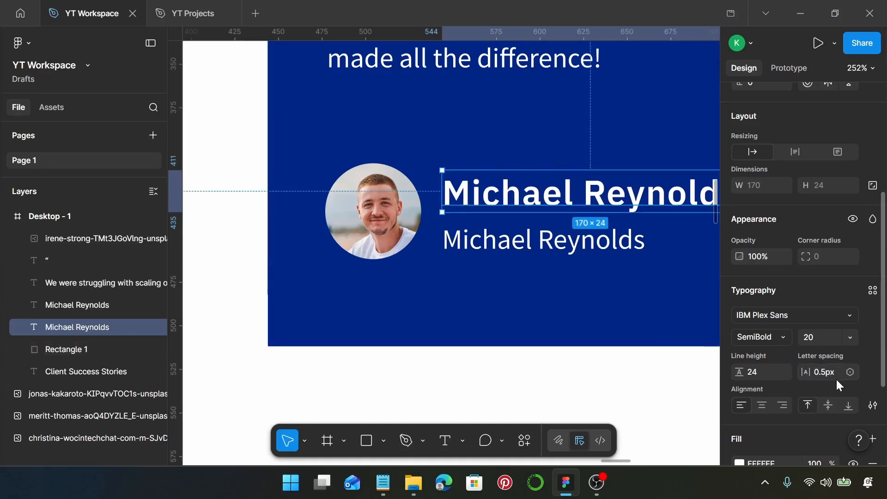
{"action": "mouse_move", "coordinate": [537, 188]}
{"action": "left_mouse_down"}
{"action": "mouse_move", "coordinate": [526, 187]}
{"action": "mouse_move", "coordinate": [539, 189]}
{"action": "left_mouse_up"}
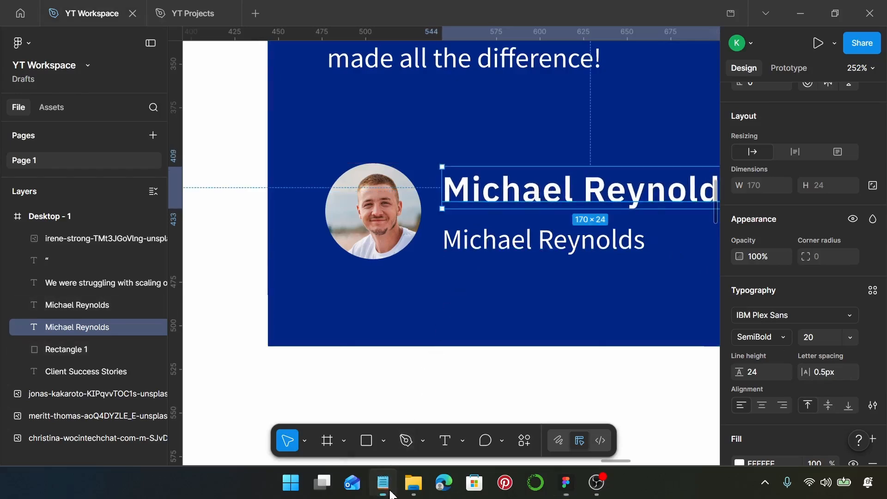
- Replace the lower name copy with the job title 'CEO of FastGrow Tech' from the notes
{"action": "left_click", "coordinate": [383, 483]}
{"action": "left_click_drag", "start_coordinate": [461, 265], "coordinate": [359, 263]}
{"action": "key", "text": "ctrl+c"}
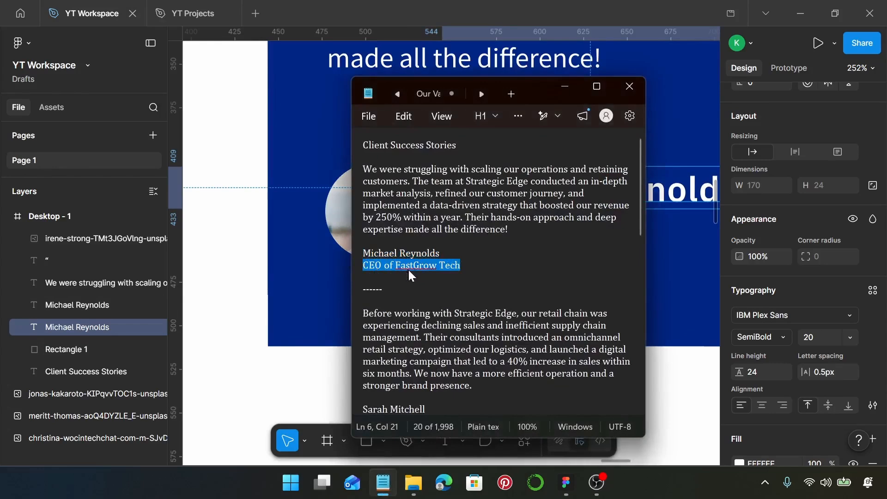
{"action": "left_click", "coordinate": [564, 86]}
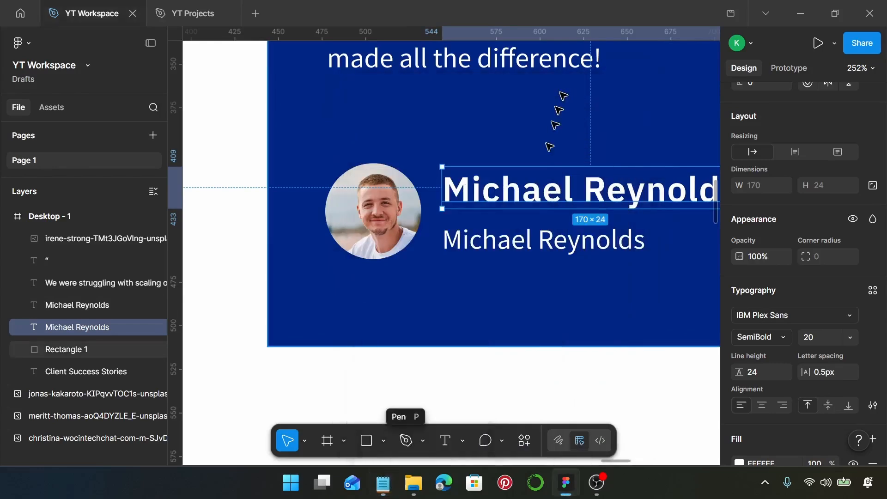
{"action": "left_click", "coordinate": [522, 242]}
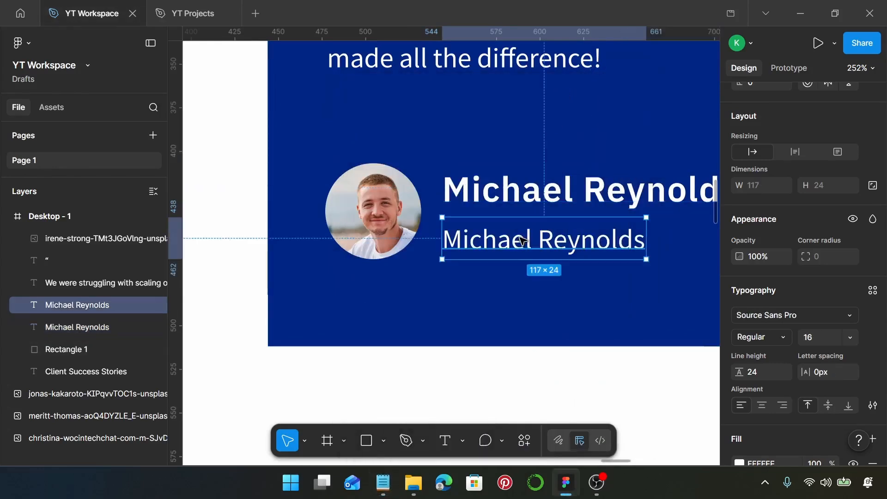
{"action": "double_click", "coordinate": [521, 238]}
{"action": "key", "text": "ctrl+v"}
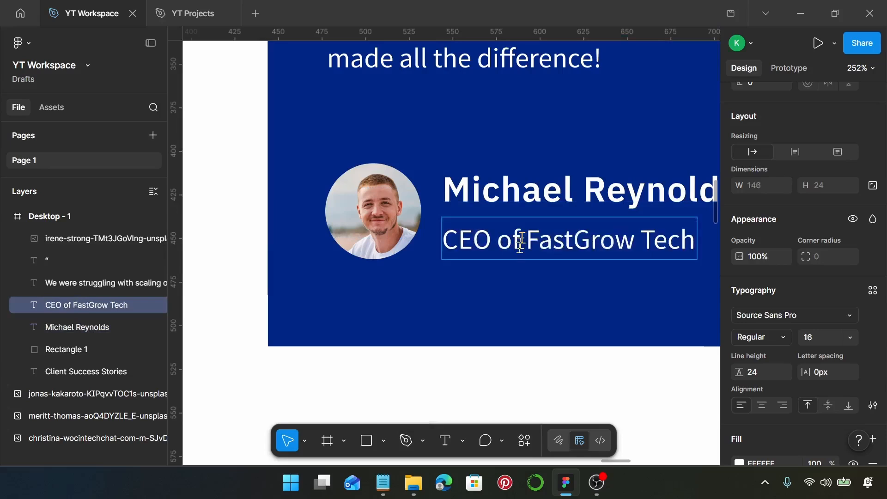
{"action": "key", "text": "Escape"}
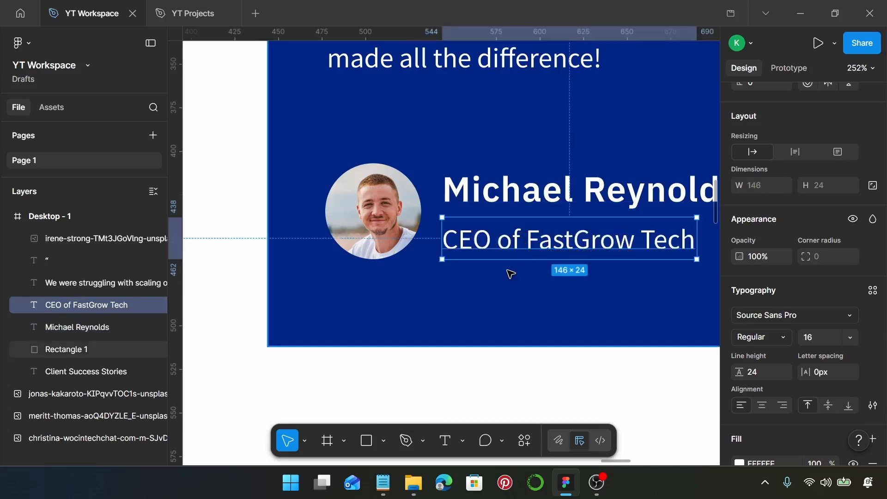
- Stack the name and job title in a vertical auto layout with a gap of 5
{"action": "left_click", "coordinate": [511, 187]}
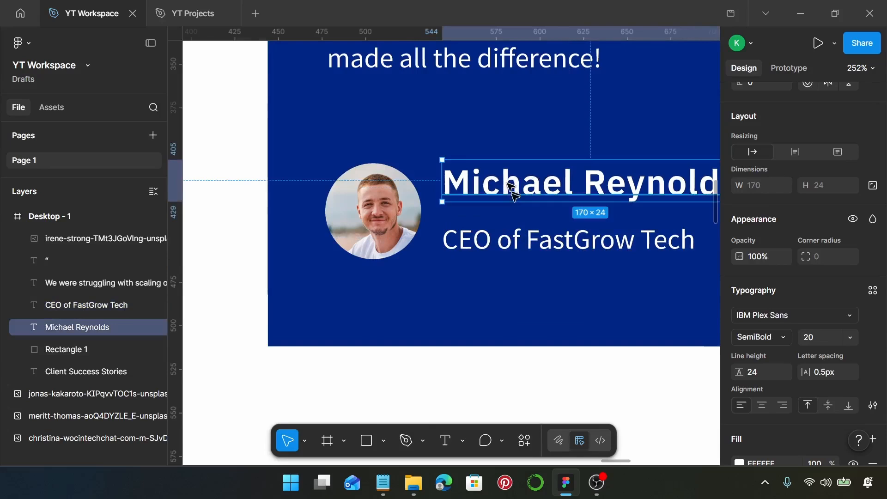
{"action": "left_click", "coordinate": [508, 244], "text": "shift"}
{"action": "key", "text": "shift+a"}
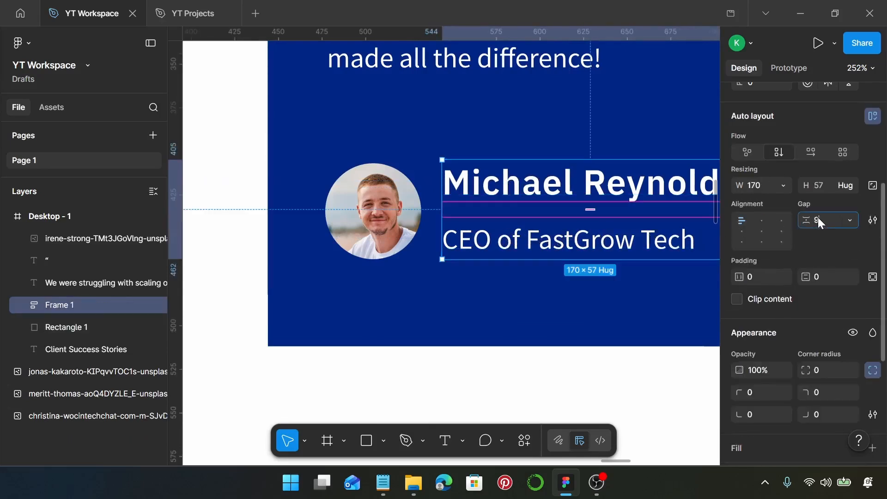
{"action": "type", "text": "5"}
{"action": "key", "text": "Return"}
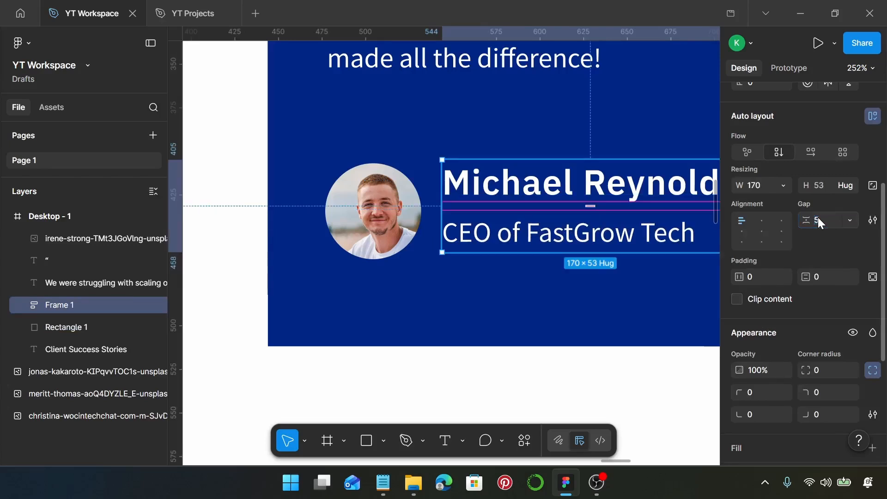
- Wrap the photo and text block in a top-left aligned auto layout with a 15 gap
{"action": "left_click", "coordinate": [394, 224], "text": "shift"}
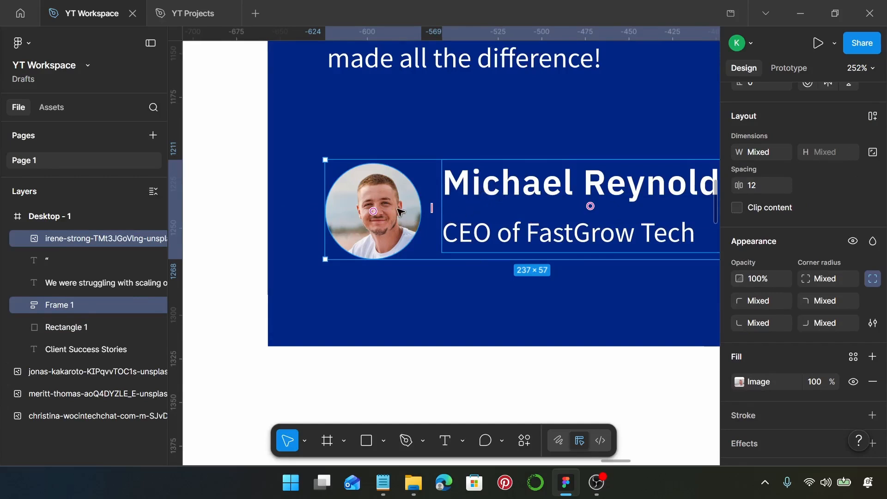
{"action": "key", "text": "shift+a"}
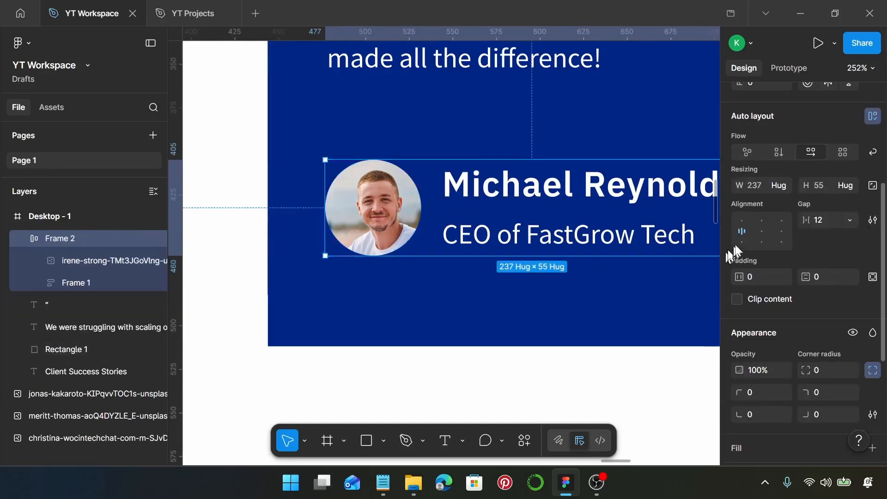
{"action": "left_click", "coordinate": [741, 220]}
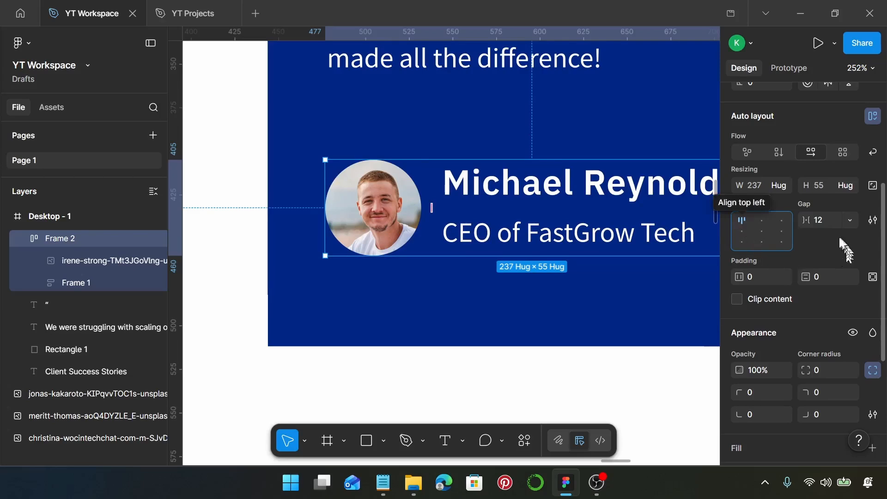
{"action": "left_click", "coordinate": [825, 220]}
{"action": "type", "text": "15"}
{"action": "key", "text": "Return"}
- Set 40 spacing between the testimonial paragraph and the author row
{"action": "scroll", "coordinate": [562, 254], "scroll_direction": "down", "scroll_amount": 5}
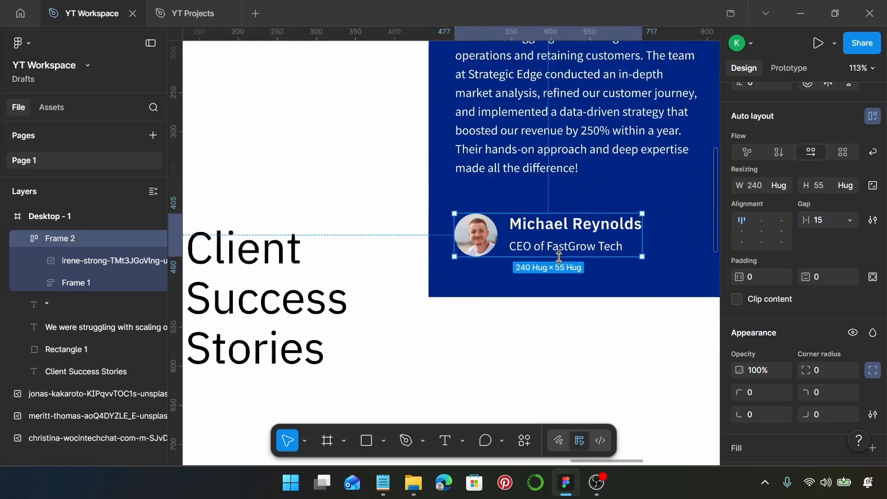
{"action": "scroll", "coordinate": [559, 257], "scroll_direction": "right", "scroll_amount": 4}
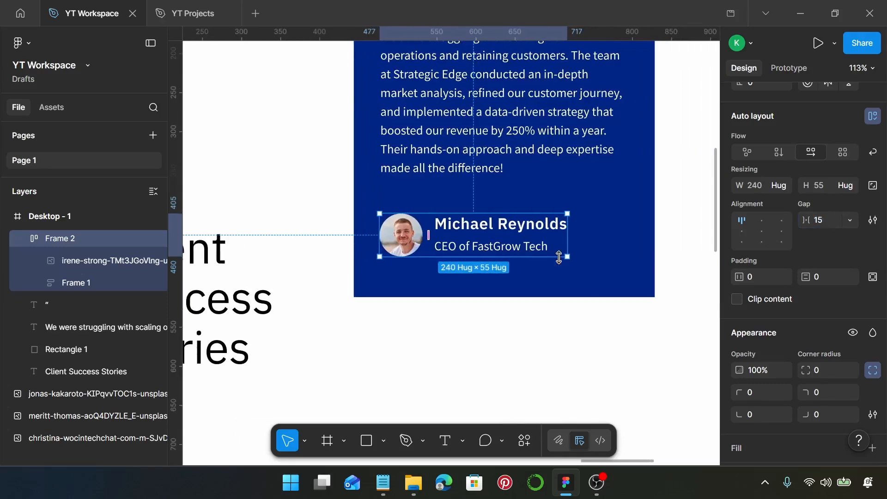
{"action": "scroll", "coordinate": [559, 257], "scroll_direction": "down", "scroll_amount": 5}
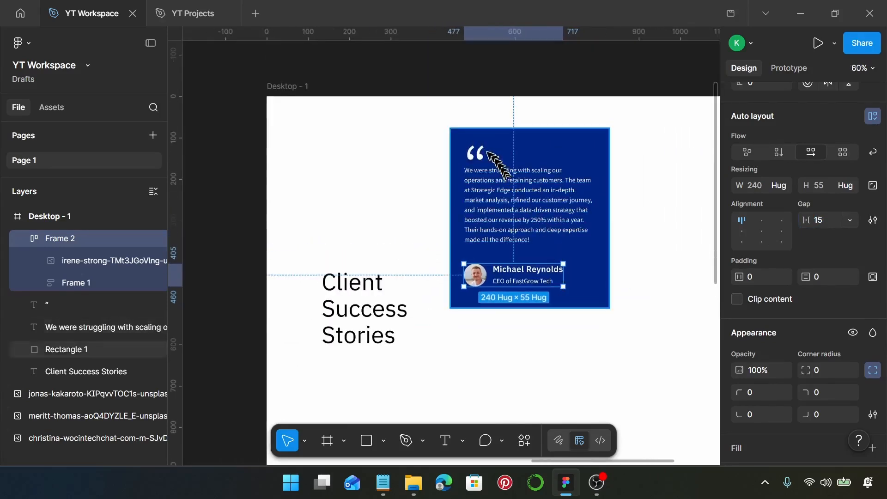
{"action": "left_click", "coordinate": [484, 152]}
{"action": "scroll", "coordinate": [476, 166], "scroll_direction": "up", "scroll_amount": 3}
{"action": "left_click", "coordinate": [472, 176], "text": "shift"}
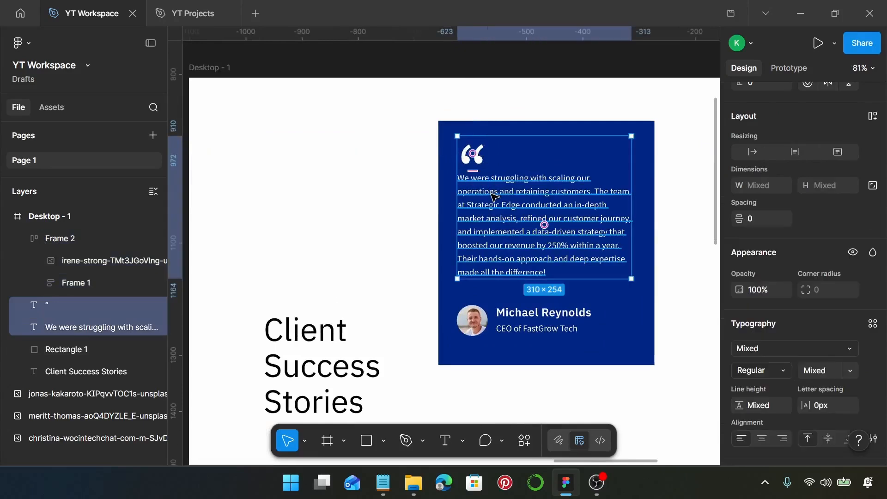
{"action": "left_click", "coordinate": [480, 259]}
{"action": "left_click", "coordinate": [472, 321], "text": "shift"}
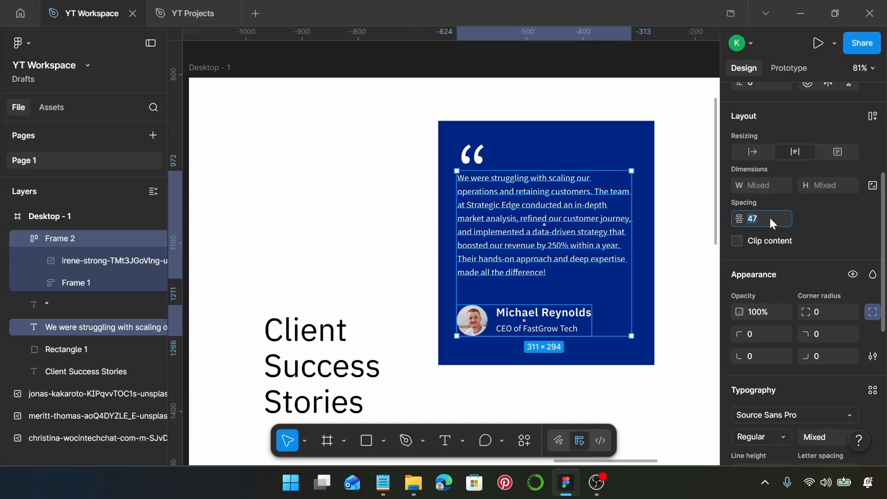
{"action": "type", "text": "40"}
{"action": "key", "text": "Return"}
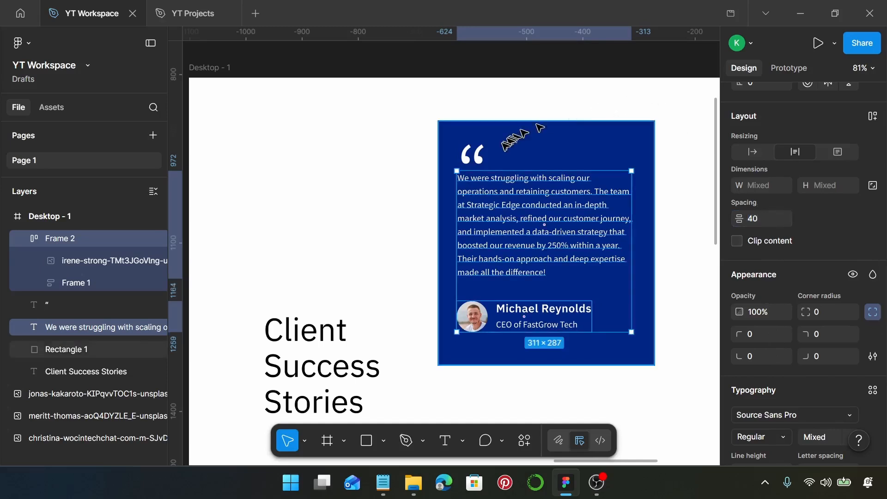
- Left-align the quote mark, paragraph and author row at X 481, centred on the blue card
{"action": "left_click", "coordinate": [480, 154], "text": "shift"}
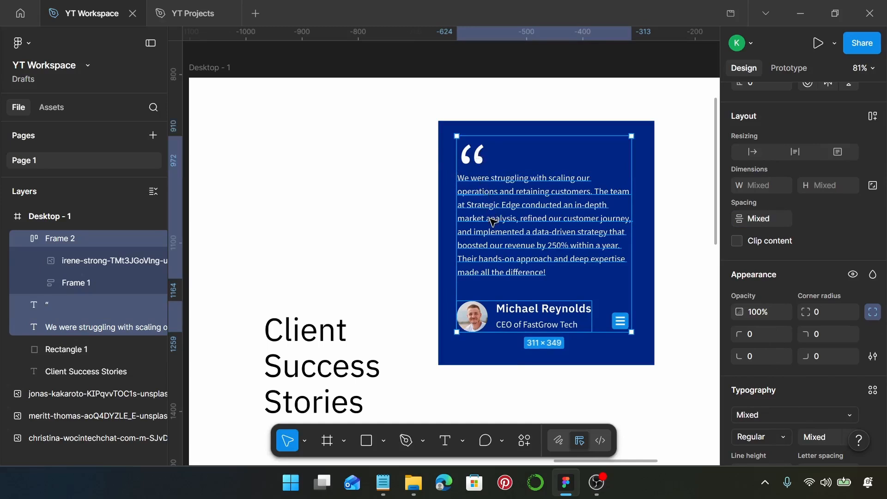
{"action": "scroll", "coordinate": [750, 185], "scroll_direction": "up", "scroll_amount": 5}
{"action": "left_click", "coordinate": [741, 165]}
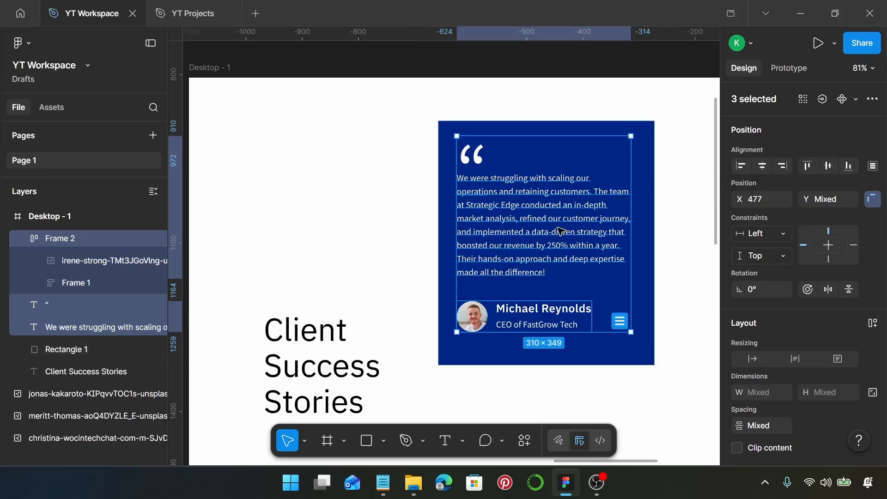
{"action": "left_click_drag", "start_coordinate": [518, 211], "coordinate": [521, 224]}
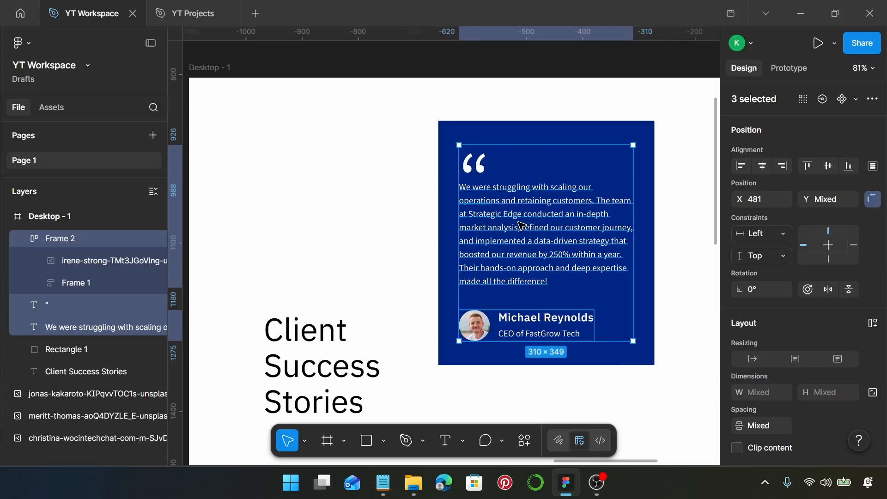
{"action": "left_click", "coordinate": [512, 126], "text": "shift"}
- Group the blue card background with its quote, text and author row
{"action": "key", "text": "ctrl+g"}
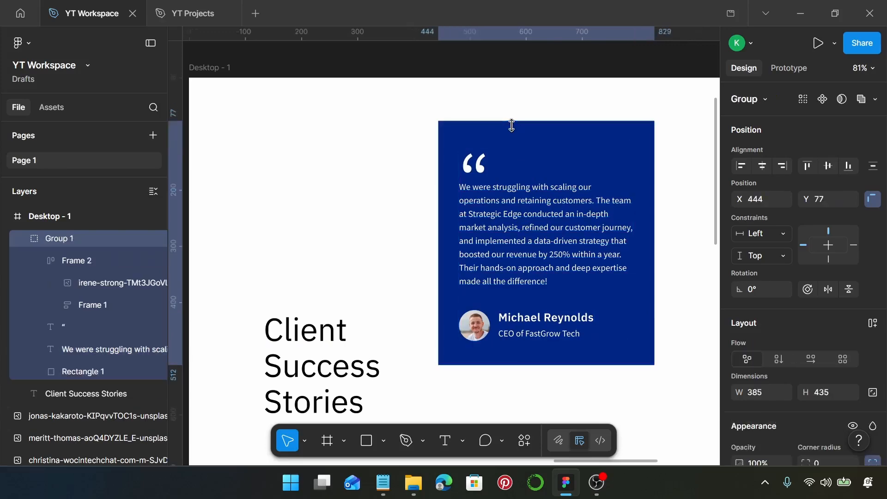
{"action": "scroll", "coordinate": [512, 139], "scroll_direction": "down", "scroll_amount": 3}
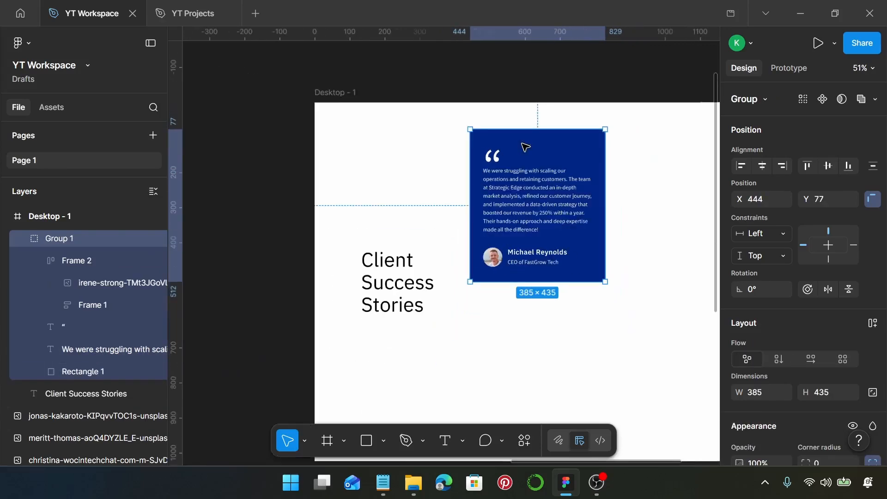
{"action": "scroll", "coordinate": [521, 157], "scroll_direction": "right", "scroll_amount": 2}
{"action": "scroll", "coordinate": [521, 160], "scroll_direction": "down", "scroll_amount": 1}
{"action": "scroll", "coordinate": [517, 157], "scroll_direction": "down", "scroll_amount": 1}
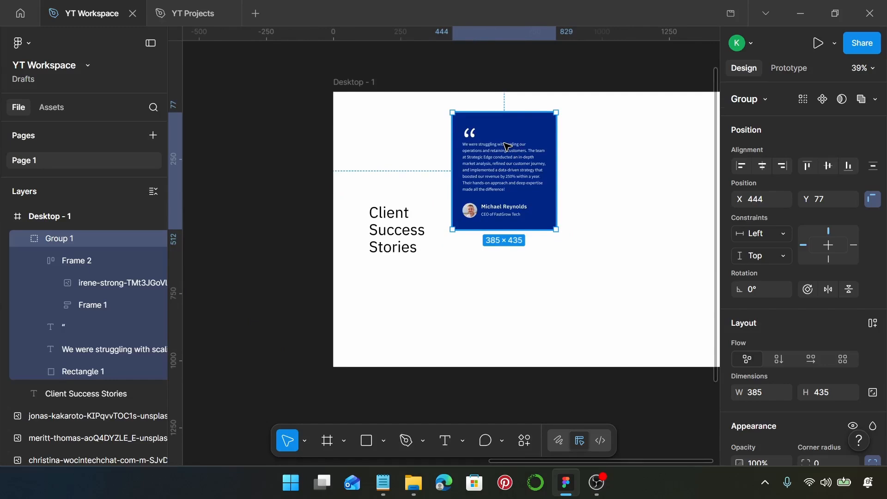
{"action": "scroll", "coordinate": [507, 147], "scroll_direction": "right", "scroll_amount": 2}
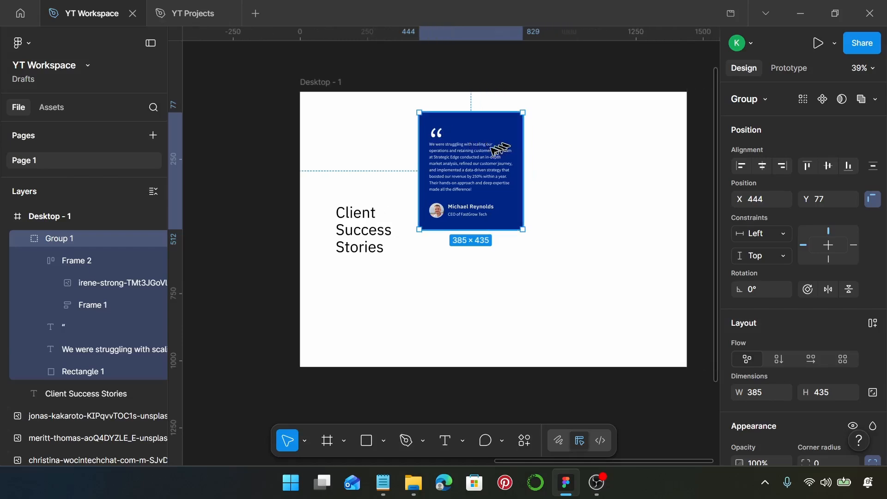
- Duplicate the card into a 2×2 grid of four cards spaced 24 apart
{"action": "left_click_drag", "start_coordinate": [462, 165], "coordinate": [572, 167]}
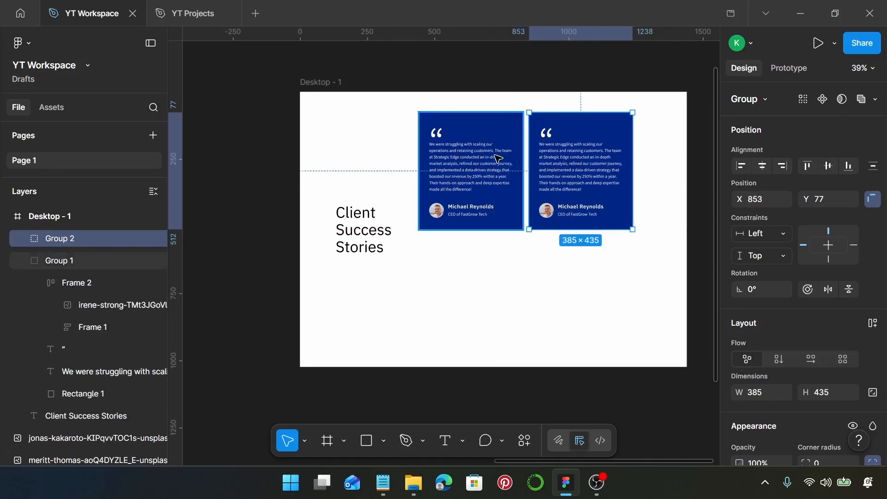
{"action": "left_click", "coordinate": [512, 172], "text": "shift"}
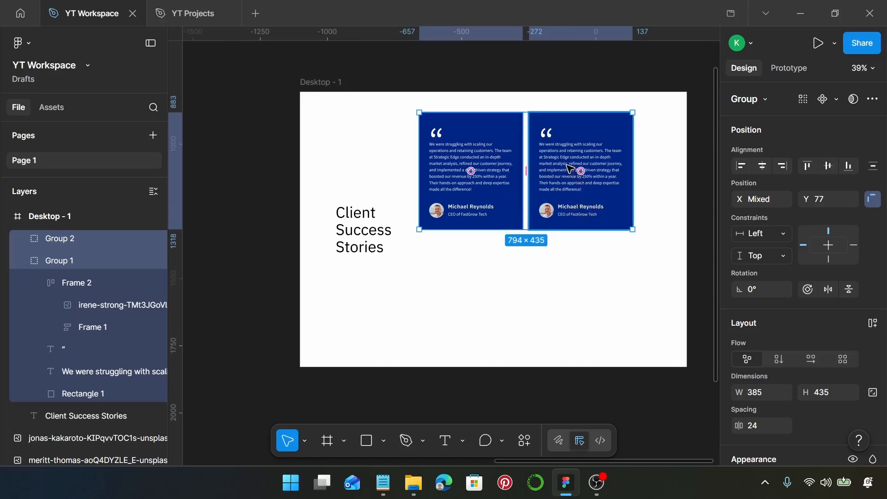
{"action": "left_click_drag", "start_coordinate": [580, 148], "coordinate": [591, 273]}
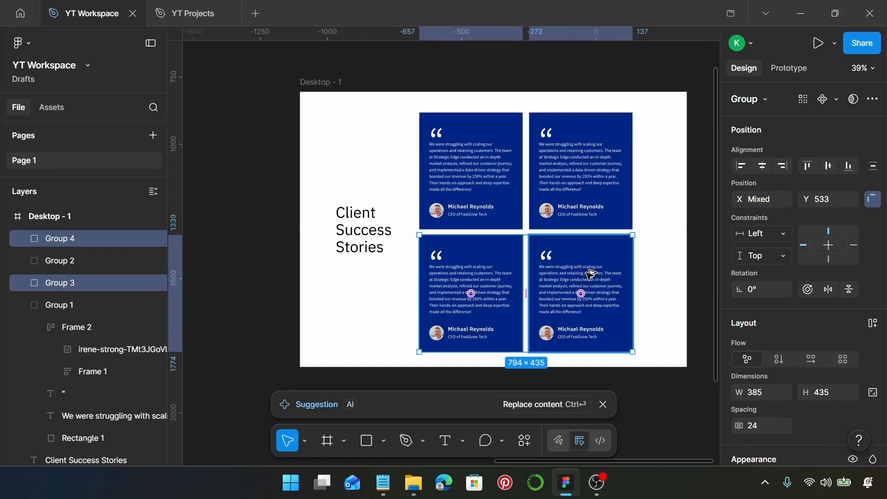
{"action": "left_click", "coordinate": [575, 217]}
{"action": "left_click", "coordinate": [571, 255], "text": "shift"}
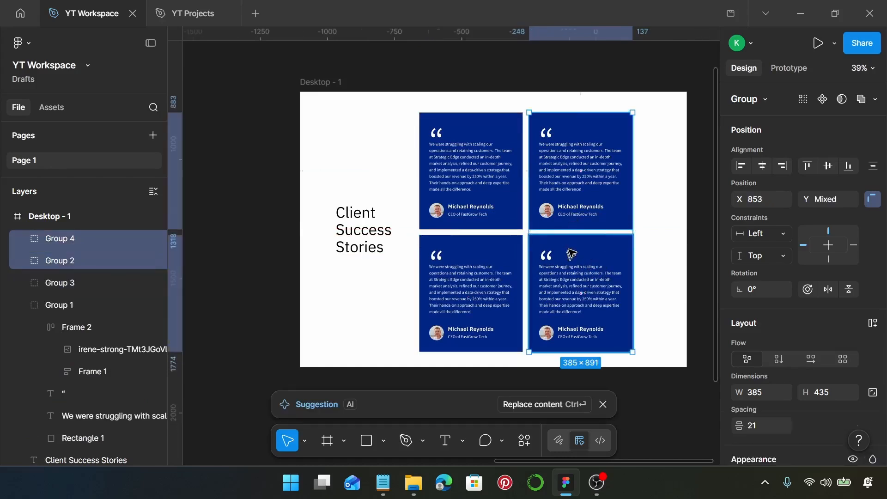
{"action": "left_click", "coordinate": [564, 248]}
{"action": "left_click", "coordinate": [487, 274], "text": "shift"}
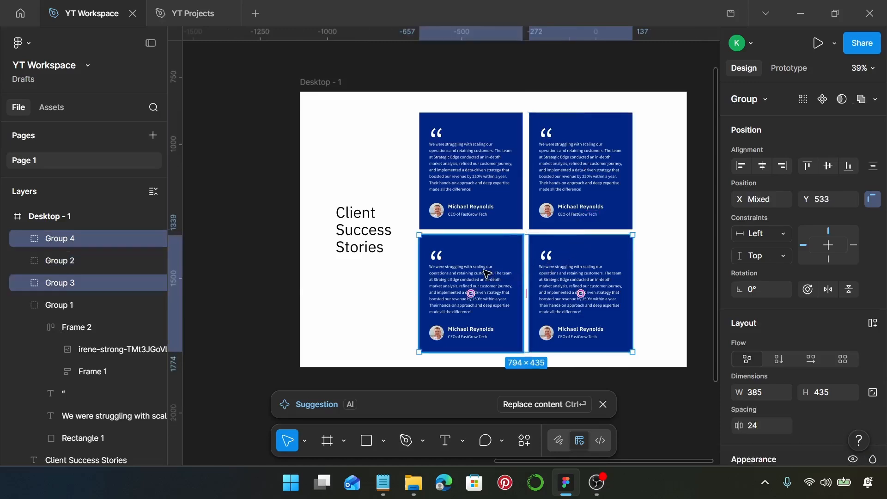
{"action": "key", "text": "Down"}
{"action": "key", "text": "Down"}
{"action": "key", "text": "Down"}
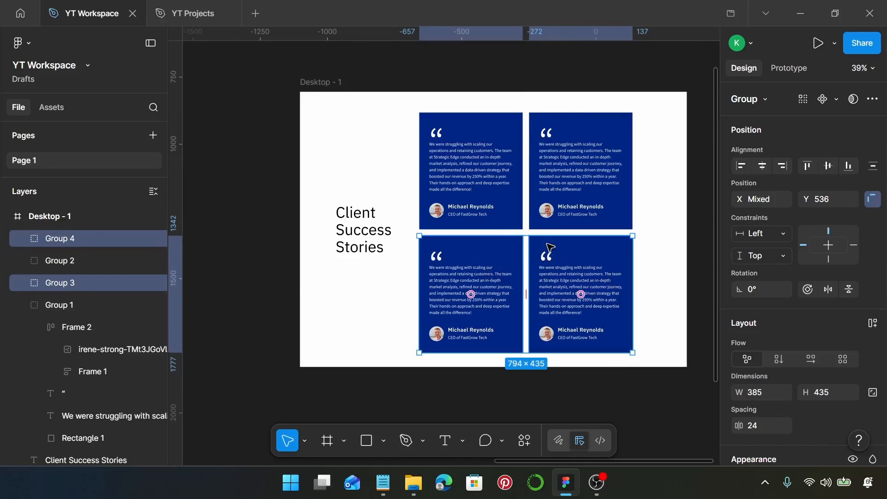
- Move the Client Success Stories heading to X 138, Y 434 beside the grid
{"action": "scroll", "coordinate": [550, 246], "scroll_direction": "down", "scroll_amount": 1}
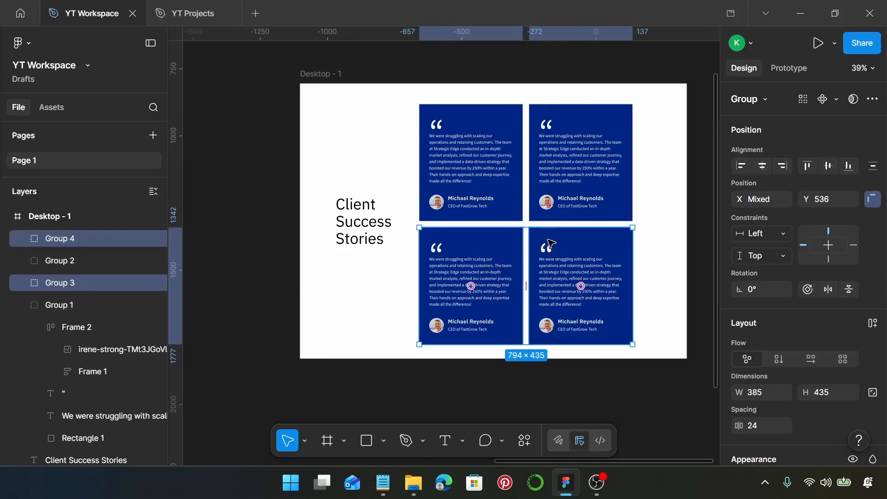
{"action": "left_click", "coordinate": [357, 224]}
{"action": "mouse_move", "coordinate": [360, 224]}
{"action": "left_mouse_down"}
{"action": "mouse_move", "coordinate": [347, 222]}
{"action": "mouse_move", "coordinate": [360, 227]}
{"action": "left_mouse_up"}
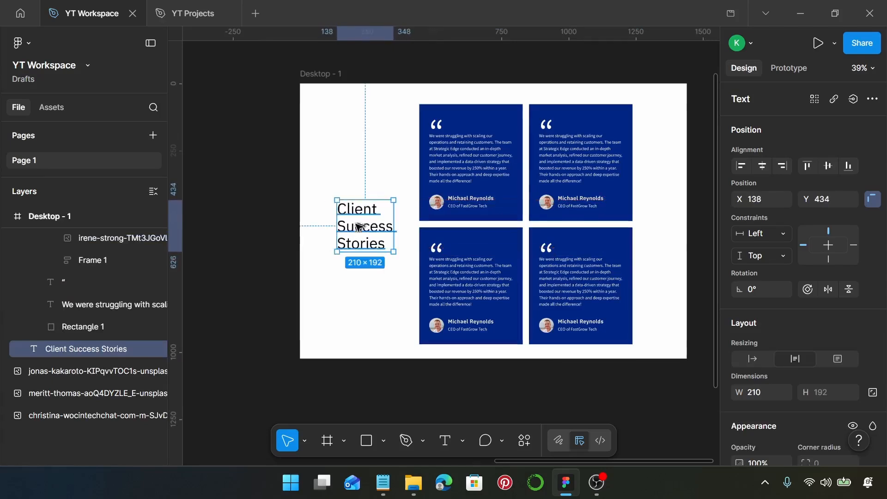
{"action": "left_click", "coordinate": [483, 198]}
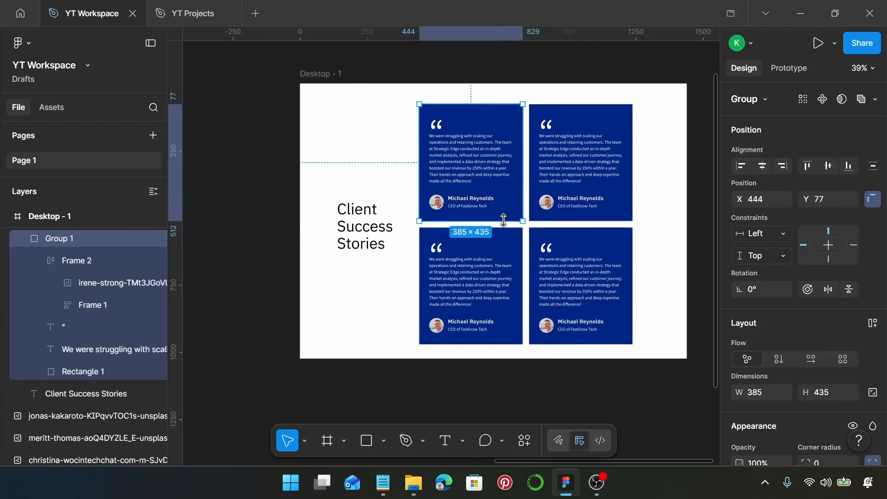
- Replace the top-right card's quote with the second testimonial paragraph from the notes
{"action": "scroll", "coordinate": [578, 142], "scroll_direction": "left", "scroll_amount": 2}
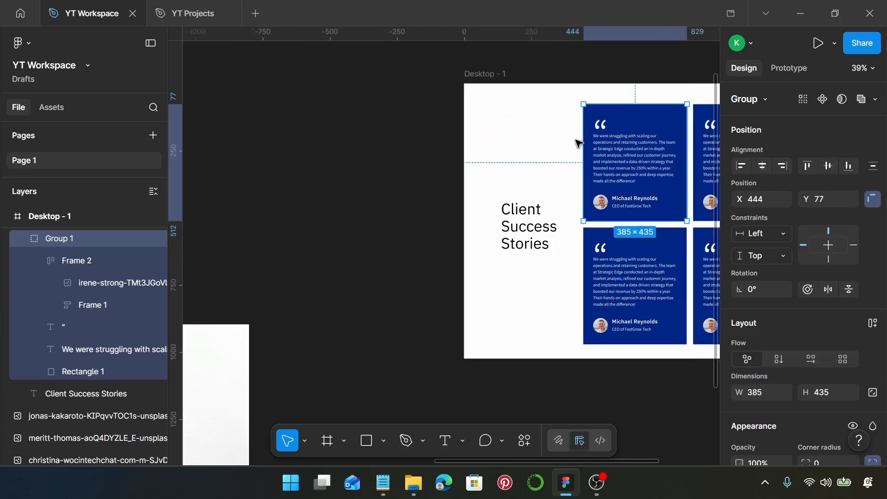
{"action": "scroll", "coordinate": [581, 162], "scroll_direction": "right", "scroll_amount": 4}
{"action": "scroll", "coordinate": [423, 149], "scroll_direction": "up", "scroll_amount": 2}
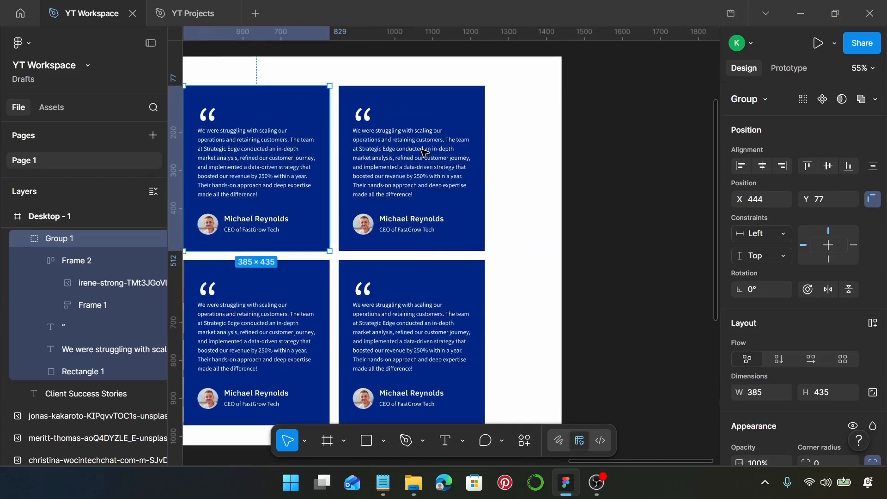
{"action": "scroll", "coordinate": [423, 152], "scroll_direction": "up", "scroll_amount": 2}
{"action": "left_click", "coordinate": [385, 489]}
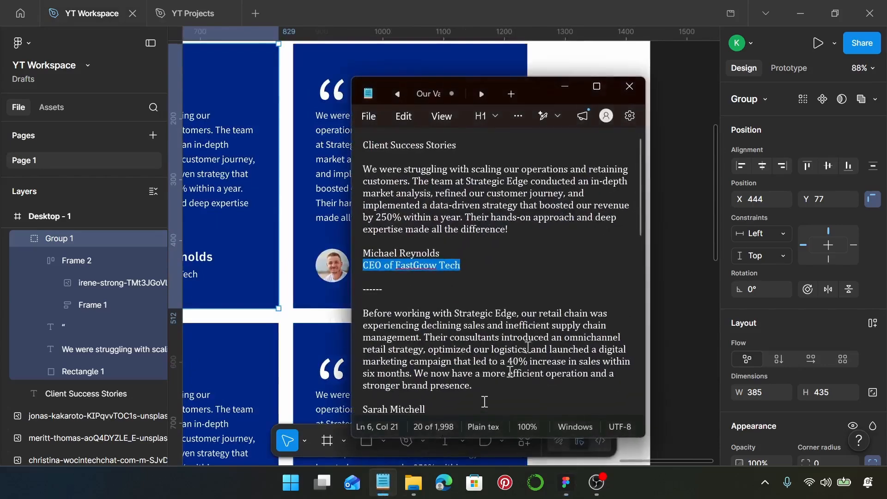
{"action": "scroll", "coordinate": [511, 258], "scroll_direction": "down", "scroll_amount": 3}
{"action": "left_click_drag", "start_coordinate": [492, 298], "coordinate": [361, 220]}
{"action": "key", "text": "ctrl+c"}
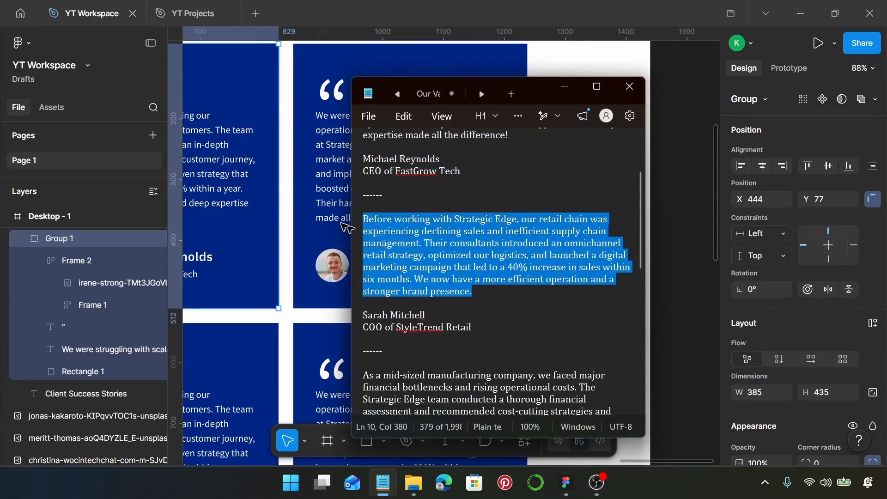
{"action": "left_click", "coordinate": [321, 185]}
{"action": "double_click", "coordinate": [321, 185]}
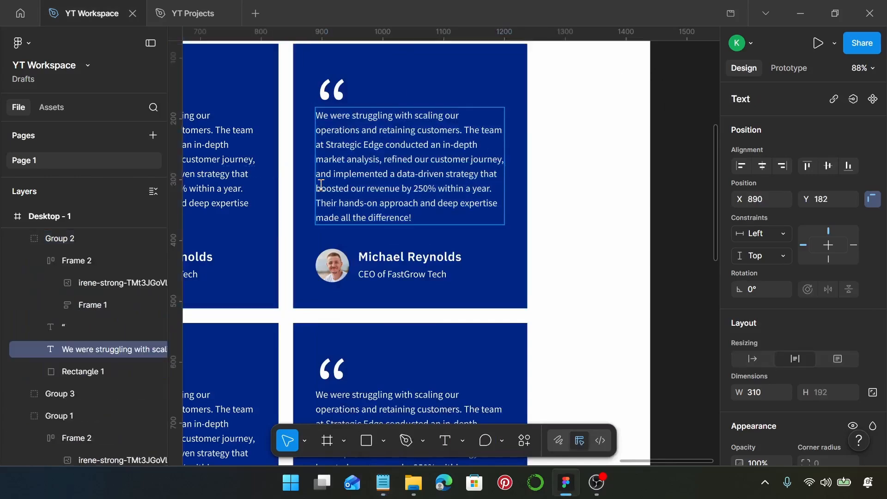
{"action": "key", "text": "Return"}
{"action": "key", "text": "ctrl+v"}
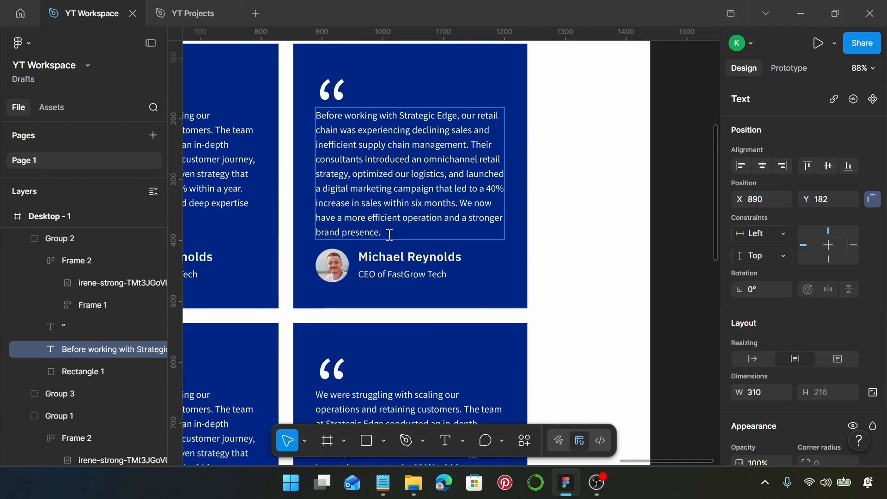
- Replace that card's author name with the second client's name
{"action": "left_click", "coordinate": [382, 480]}
{"action": "left_click_drag", "start_coordinate": [364, 314], "coordinate": [426, 315]}
{"action": "key", "text": "ctrl+c"}
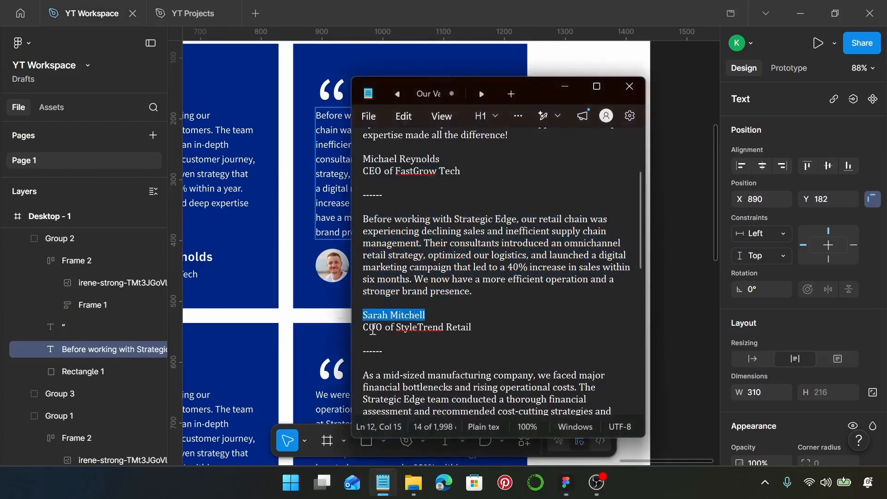
{"action": "left_click", "coordinate": [338, 283]}
{"action": "left_click", "coordinate": [377, 267]}
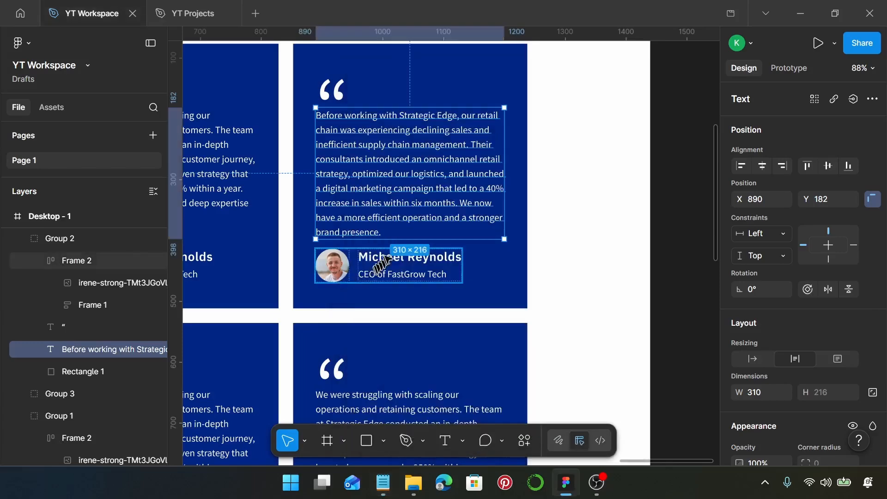
{"action": "double_click", "coordinate": [387, 258]}
{"action": "double_click", "coordinate": [387, 257]}
{"action": "key", "text": "ctrl+v"}
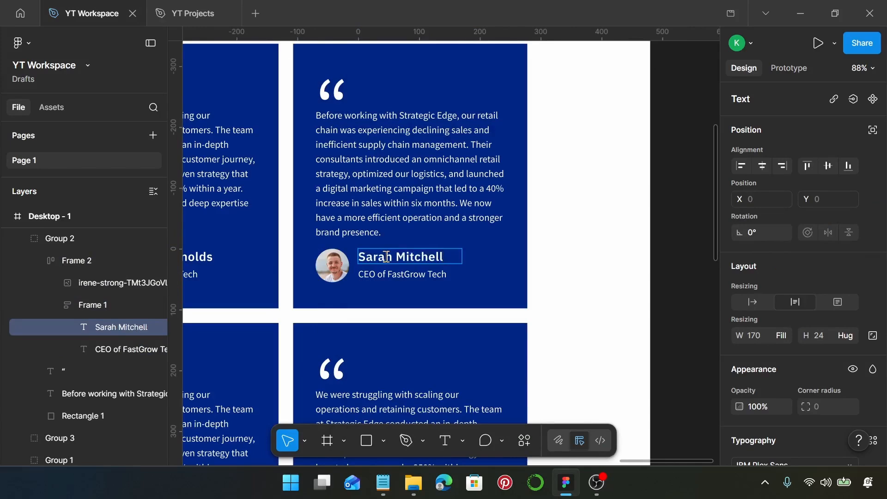
- Change the top-right card's job title to 'COO of StyleTrend Retail'
{"action": "left_click", "coordinate": [383, 483]}
{"action": "left_click", "coordinate": [487, 328]}
{"action": "left_click_drag", "start_coordinate": [488, 328], "coordinate": [360, 326]}
{"action": "key", "text": "ctrl+c"}
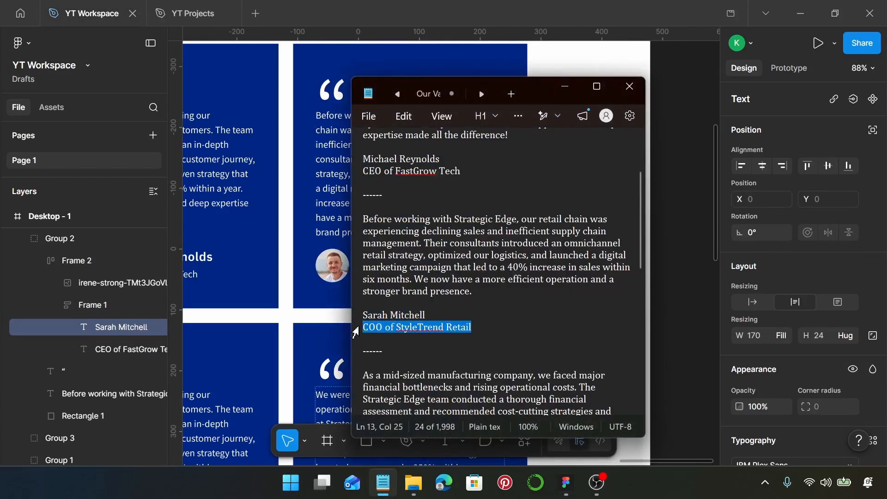
{"action": "left_click", "coordinate": [564, 87]}
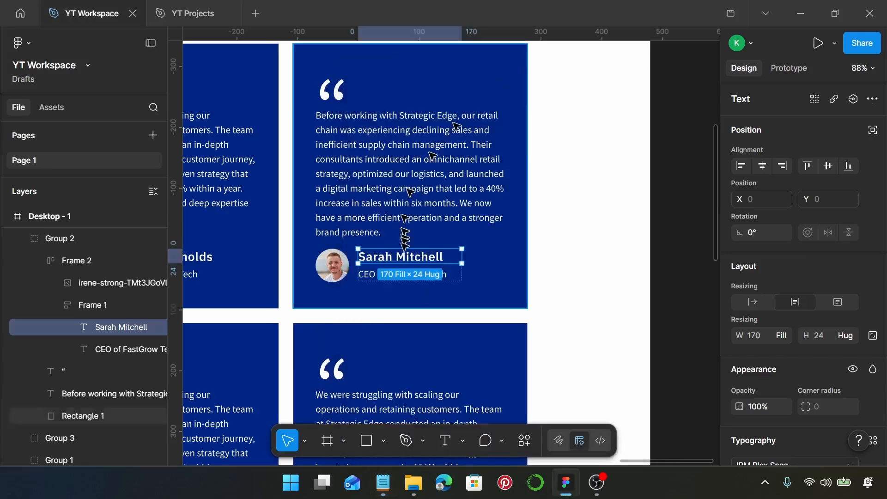
{"action": "double_click", "coordinate": [374, 274]}
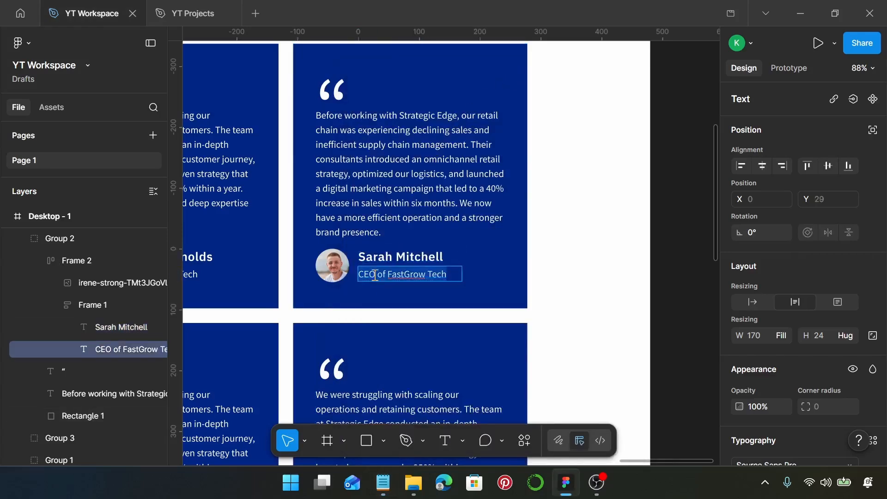
{"action": "key", "text": "ctrl+a"}
{"action": "key", "text": "ctrl+v"}
{"action": "scroll", "coordinate": [375, 274], "scroll_direction": "down", "scroll_amount": 4}
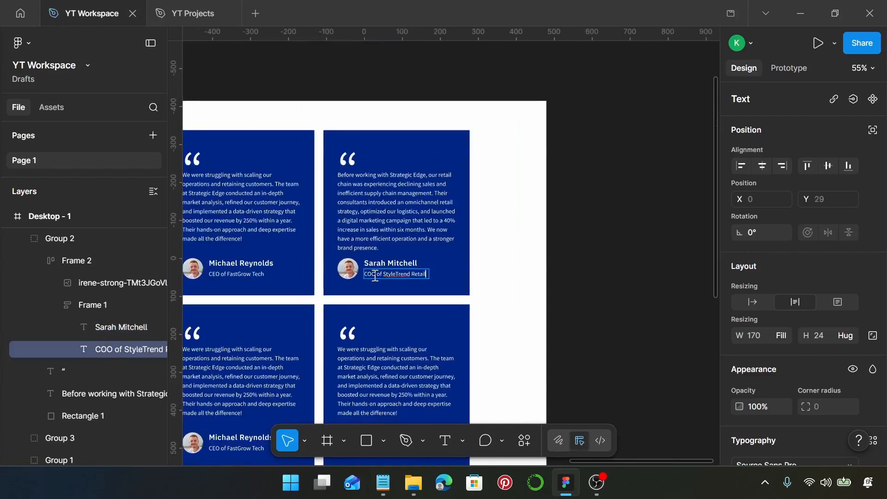
{"action": "scroll", "coordinate": [375, 276], "scroll_direction": "up", "scroll_amount": 3}
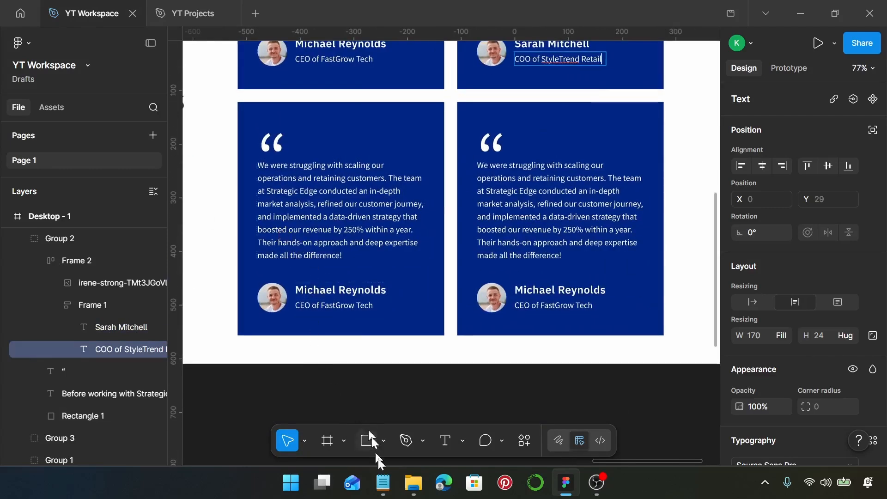
- Replace the lower-left card's quote with the third, manufacturing testimonial paragraph
{"action": "left_click", "coordinate": [389, 491]}
{"action": "scroll", "coordinate": [462, 323], "scroll_direction": "down", "scroll_amount": 3}
{"action": "left_click_drag", "start_coordinate": [549, 340], "coordinate": [351, 267]}
{"action": "key", "text": "ctrl+c"}
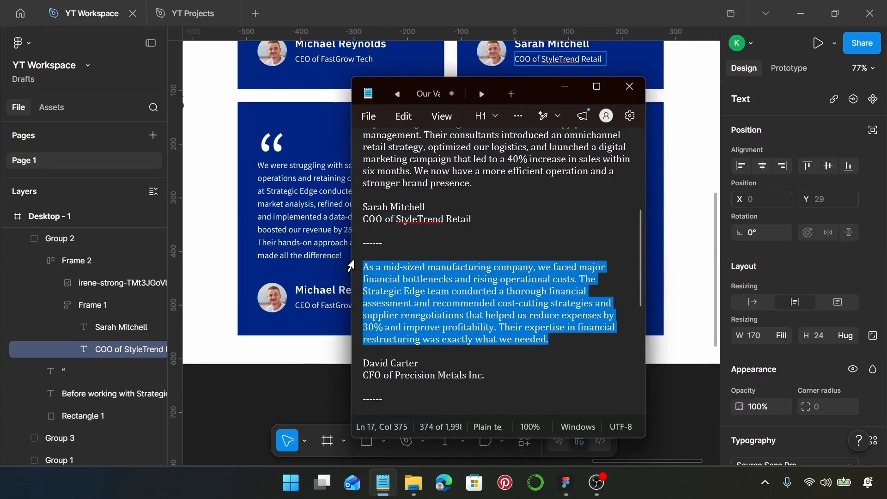
{"action": "left_click", "coordinate": [273, 209]}
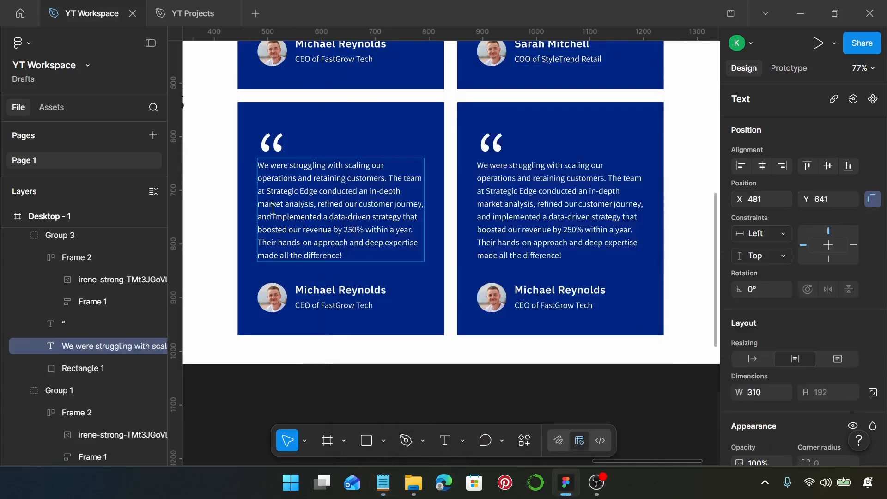
{"action": "key", "text": "Return"}
{"action": "key", "text": "ctrl+v"}
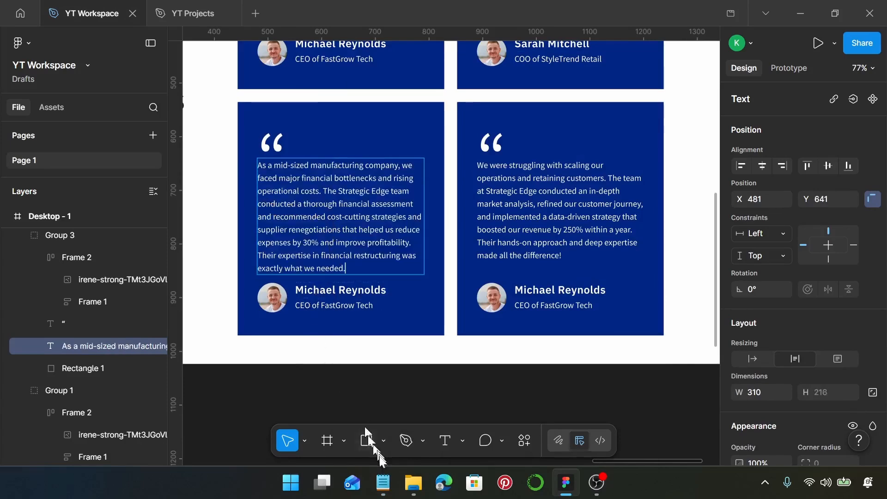
- Replace the lower-left card's author name with the third client's name from the notes
{"action": "left_click", "coordinate": [383, 482]}
{"action": "left_click_drag", "start_coordinate": [419, 363], "coordinate": [363, 363]}
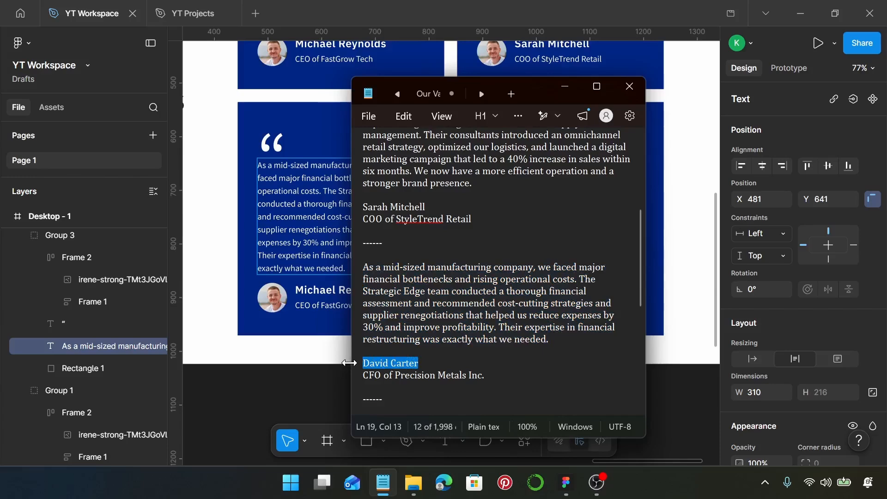
{"action": "left_click", "coordinate": [317, 287]}
{"action": "left_click", "coordinate": [318, 284]}
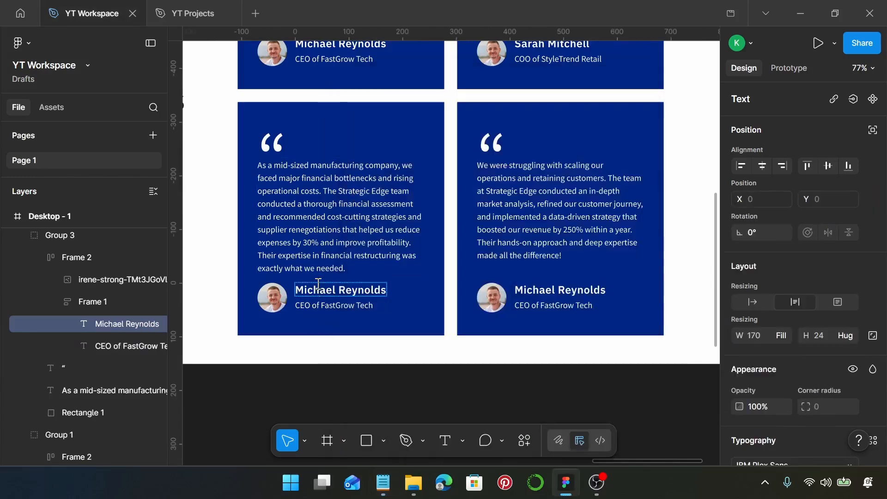
{"action": "key", "text": "ctrl+a"}
{"action": "type", "text": "David Carter"}
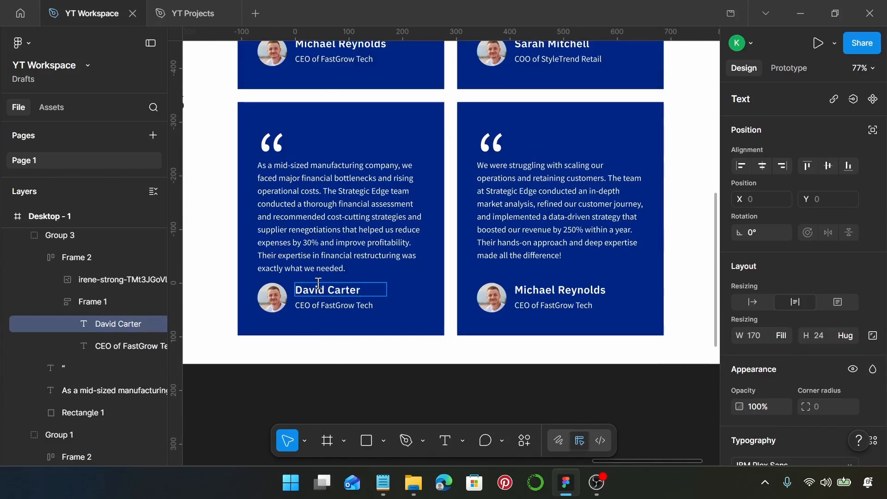
- Set the job title to 'CFO of Precision Metals Inc.' without a trailing empty line
{"action": "left_click", "coordinate": [383, 482]}
{"action": "left_click_drag", "start_coordinate": [486, 376], "coordinate": [358, 384]}
{"action": "key", "text": "ctrl+c"}
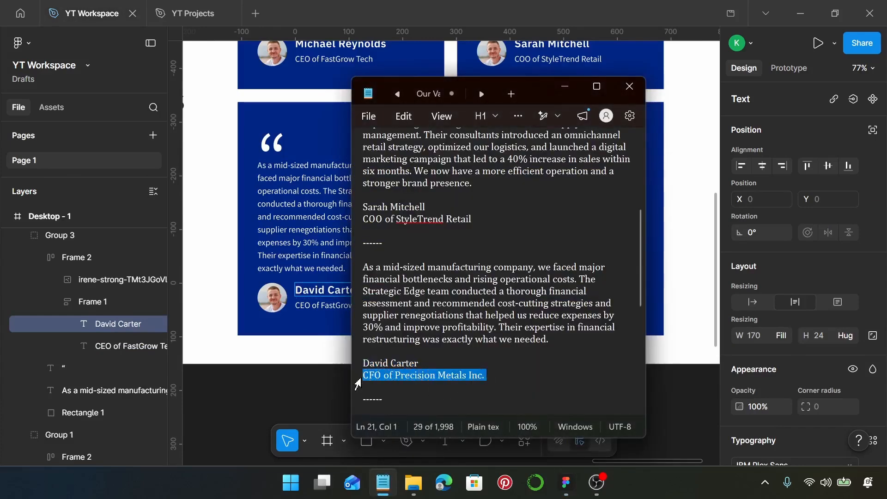
{"action": "left_click", "coordinate": [335, 306]}
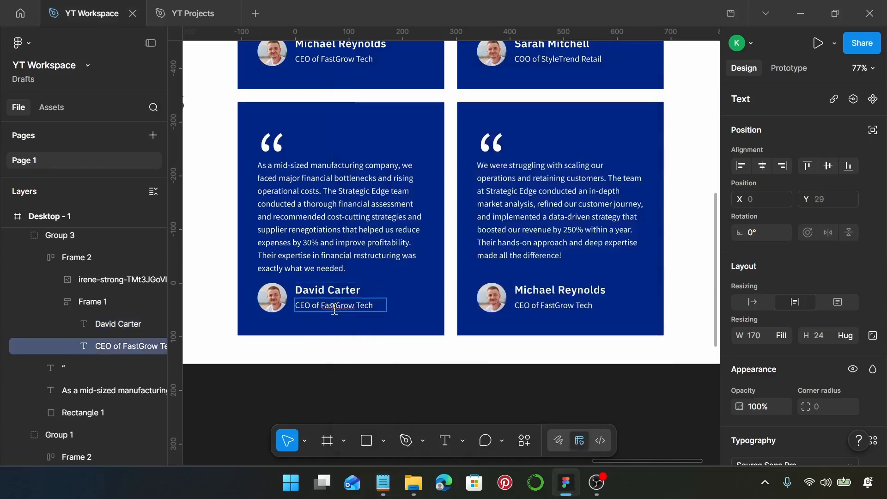
{"action": "key", "text": "ctrl+a"}
{"action": "key", "text": "ctrl+v"}
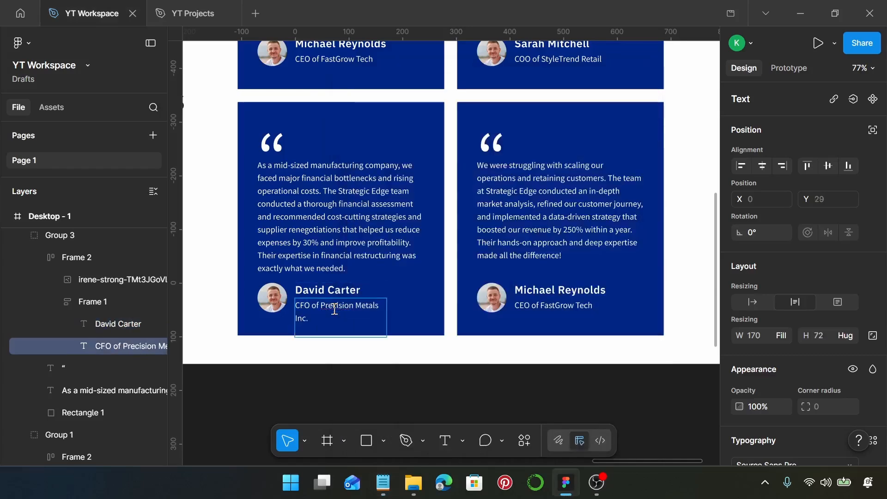
{"action": "key", "text": "BackSpace"}
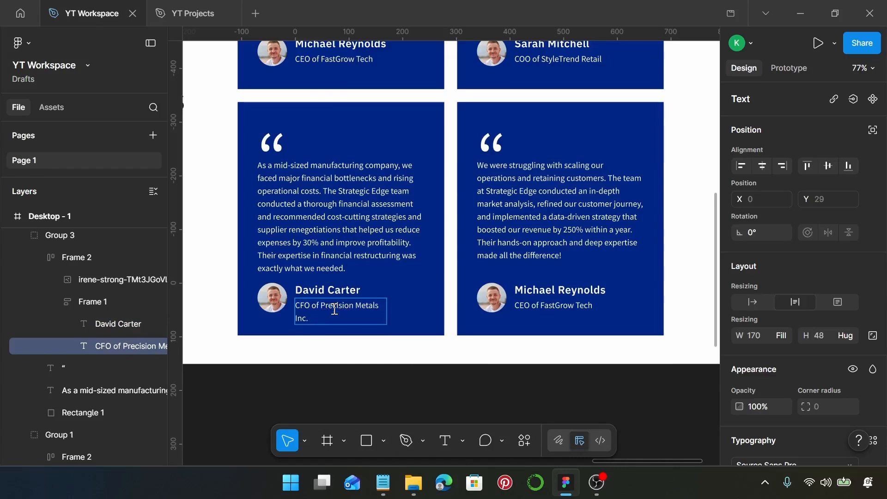
- Set the lower-left card's job title width to Hug contents so it fits on one line
{"action": "scroll", "coordinate": [336, 312], "scroll_direction": "up", "scroll_amount": 1}
{"action": "left_click", "coordinate": [386, 270]}
{"action": "scroll", "coordinate": [387, 272], "scroll_direction": "up", "scroll_amount": 1}
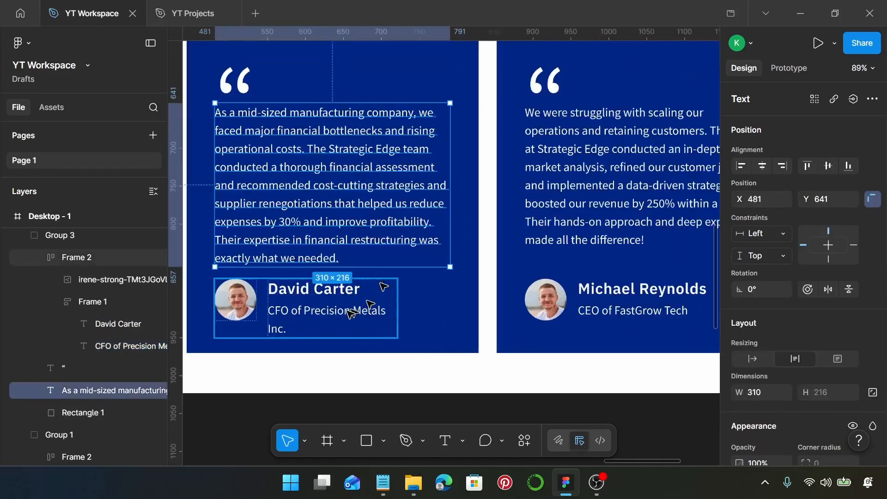
{"action": "left_click", "coordinate": [347, 310]}
{"action": "left_click", "coordinate": [348, 312]}
{"action": "left_click", "coordinate": [349, 314]}
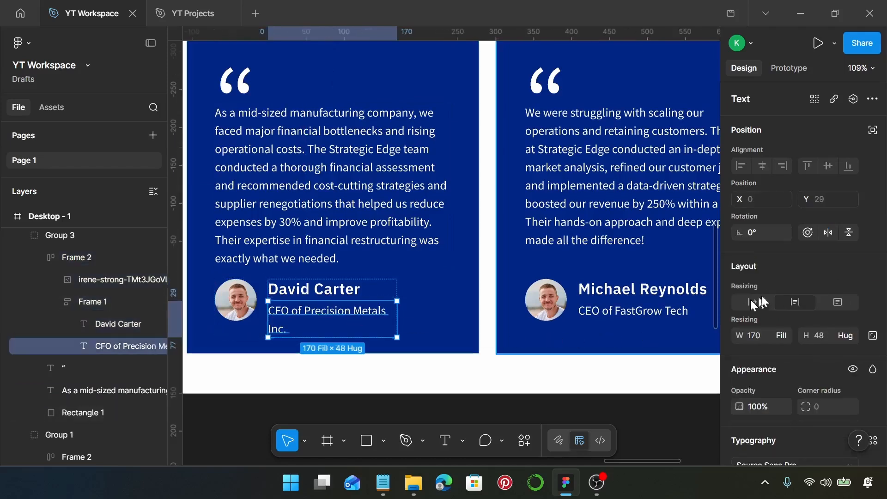
{"action": "left_click", "coordinate": [786, 337]}
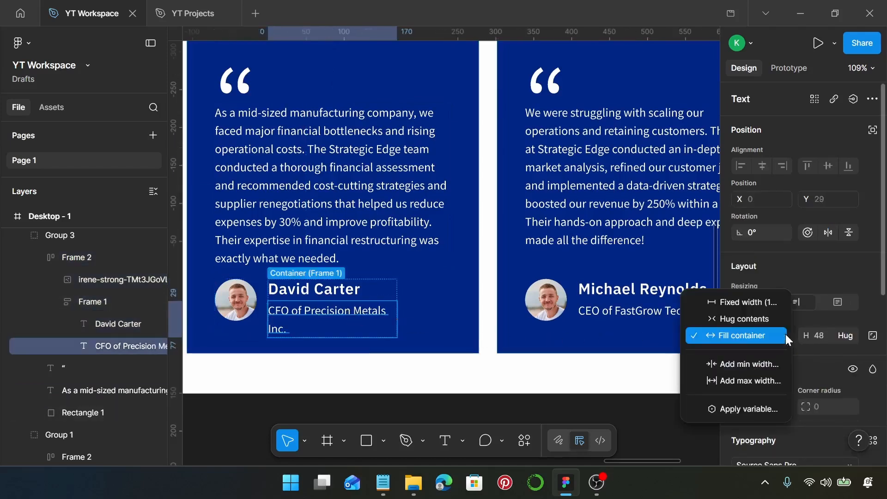
{"action": "left_click", "coordinate": [775, 317]}
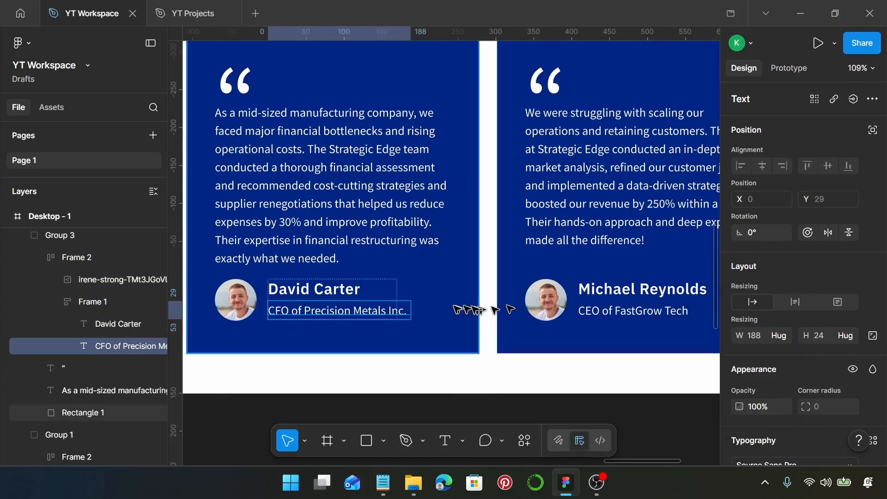
- Set the name-and-title group's width to Hug contents, resizing it to 188×53
{"action": "left_click", "coordinate": [351, 284]}
{"action": "left_click", "coordinate": [95, 303]}
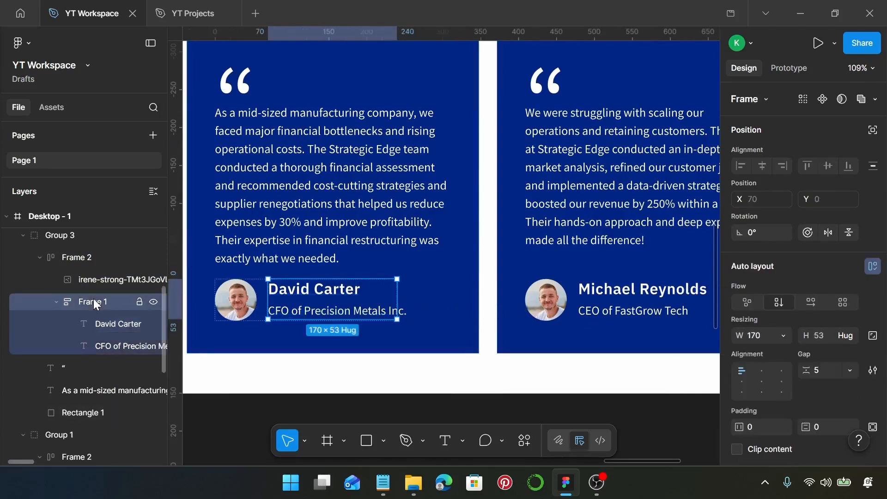
{"action": "left_click", "coordinate": [784, 335]}
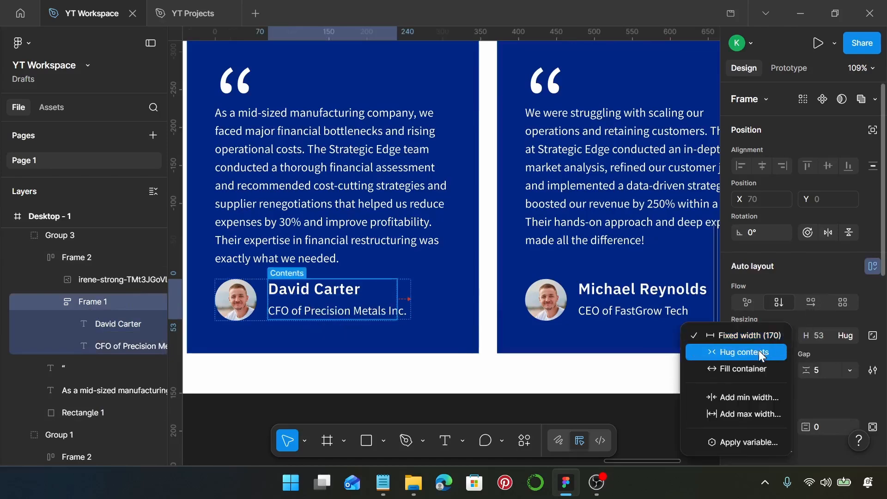
{"action": "left_click", "coordinate": [758, 350]}
{"action": "scroll", "coordinate": [431, 293], "scroll_direction": "down", "scroll_amount": 1}
{"action": "scroll", "coordinate": [430, 291], "scroll_direction": "down", "scroll_amount": 4}
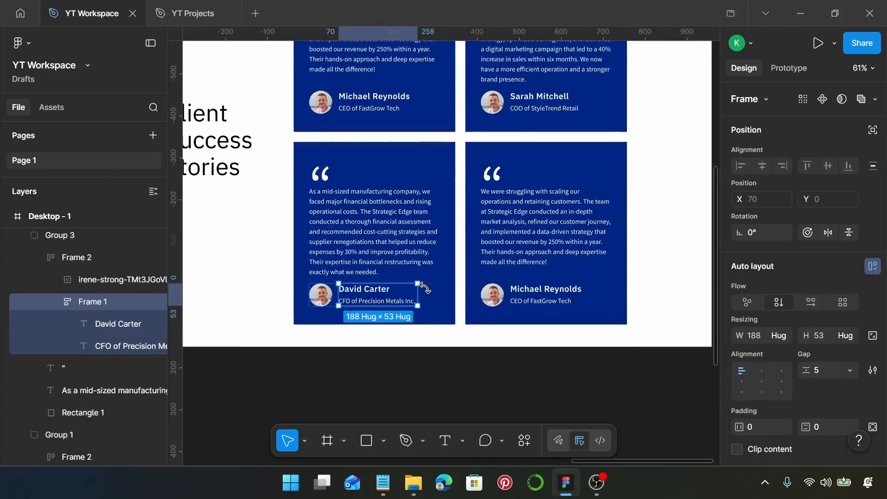
{"action": "scroll", "coordinate": [424, 288], "scroll_direction": "right", "scroll_amount": 5}
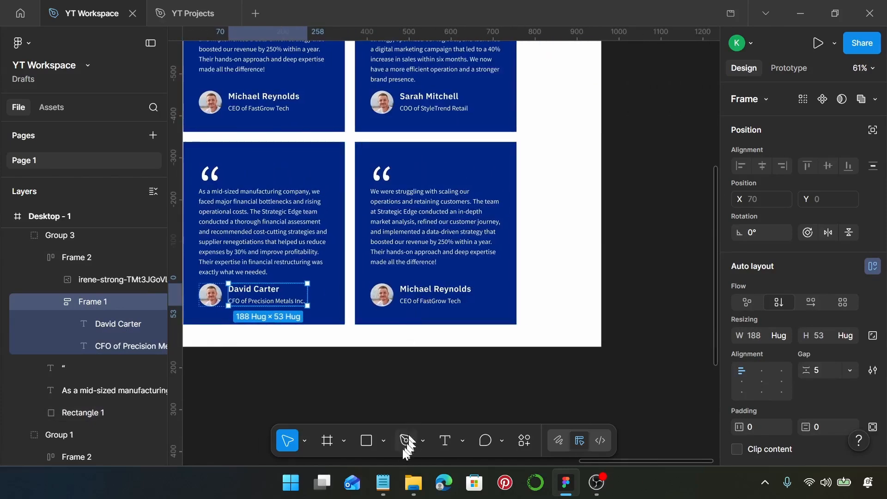
- Replace the lower-right card's quote with the healthcare testimonial paragraph from the notes
{"action": "left_click", "coordinate": [383, 482]}
{"action": "scroll", "coordinate": [513, 342], "scroll_direction": "down", "scroll_amount": 5}
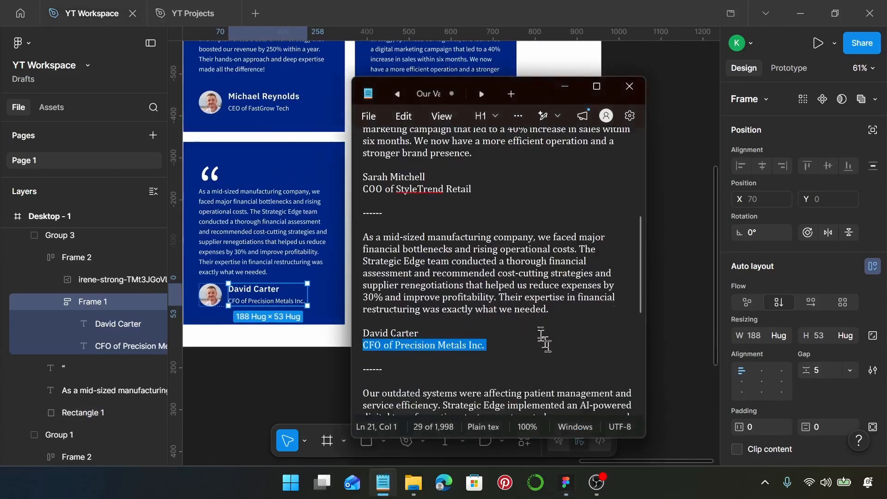
{"action": "left_click_drag", "start_coordinate": [499, 318], "coordinate": [365, 248]}
{"action": "key", "text": "ctrl+c"}
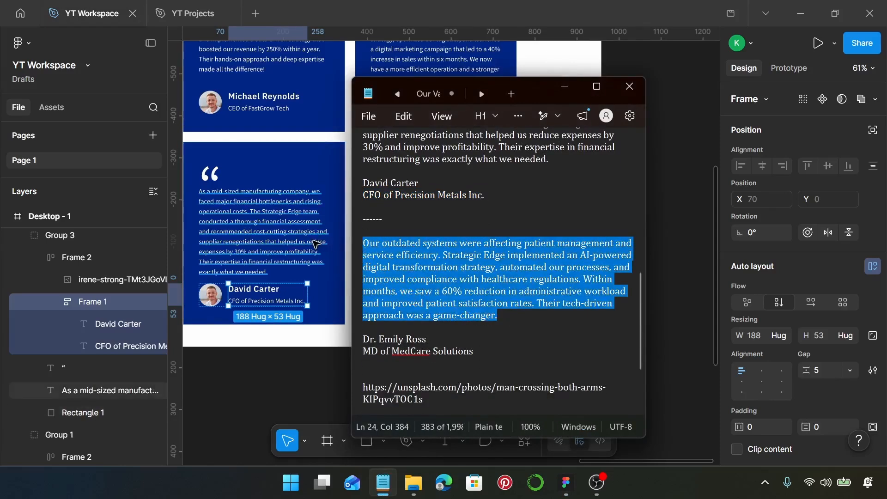
{"action": "scroll", "coordinate": [314, 238], "scroll_direction": "right", "scroll_amount": 2}
{"action": "left_click", "coordinate": [313, 234]}
{"action": "double_click", "coordinate": [313, 233]}
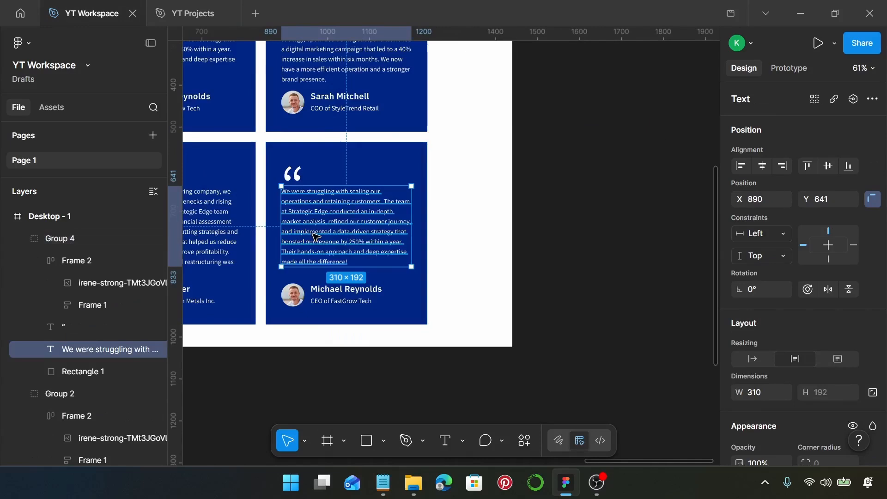
{"action": "key", "text": "Return"}
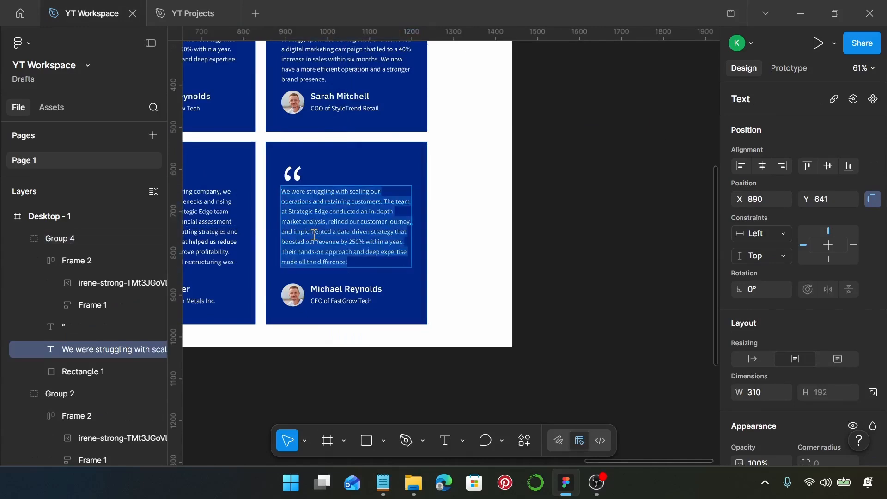
{"action": "key", "text": "ctrl+v"}
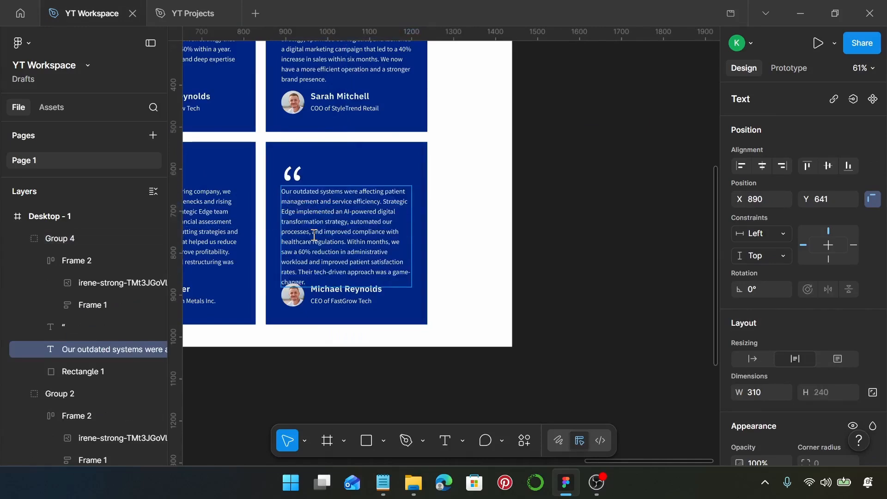
{"action": "scroll", "coordinate": [314, 236], "scroll_direction": "up", "scroll_amount": 3}
{"action": "scroll", "coordinate": [322, 234], "scroll_direction": "down", "scroll_amount": 1}
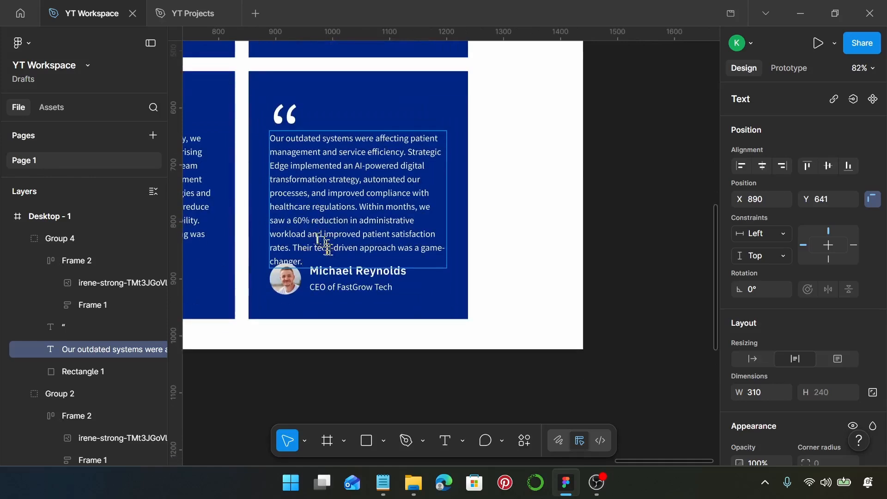
{"action": "key", "text": "Escape"}
- Move the lower-right card's profile group lower beneath the testimonial paragraph
{"action": "scroll", "coordinate": [342, 318], "scroll_direction": "left", "scroll_amount": 1}
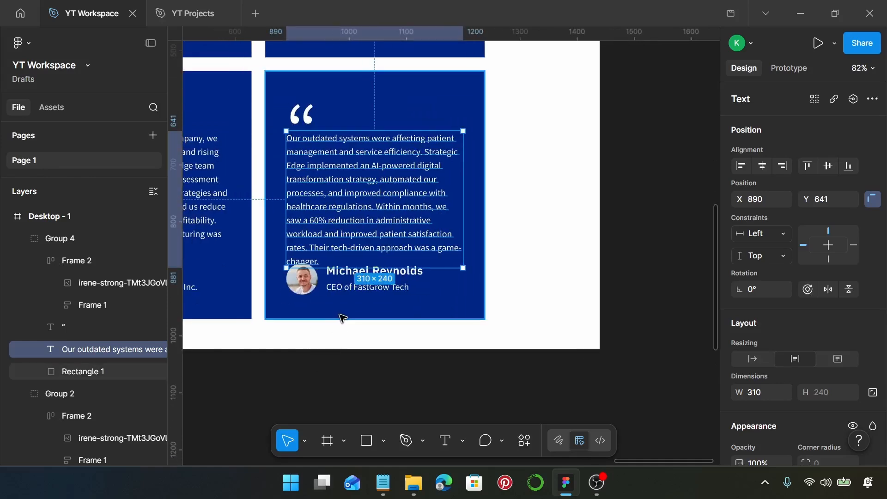
{"action": "scroll", "coordinate": [341, 318], "scroll_direction": "up", "scroll_amount": 1}
{"action": "scroll", "coordinate": [342, 319], "scroll_direction": "down", "scroll_amount": 2}
{"action": "scroll", "coordinate": [343, 319], "scroll_direction": "up", "scroll_amount": 2}
{"action": "scroll", "coordinate": [344, 320], "scroll_direction": "up", "scroll_amount": 4}
{"action": "left_click", "coordinate": [308, 287]}
{"action": "left_click_drag", "start_coordinate": [313, 287], "coordinate": [313, 297]}
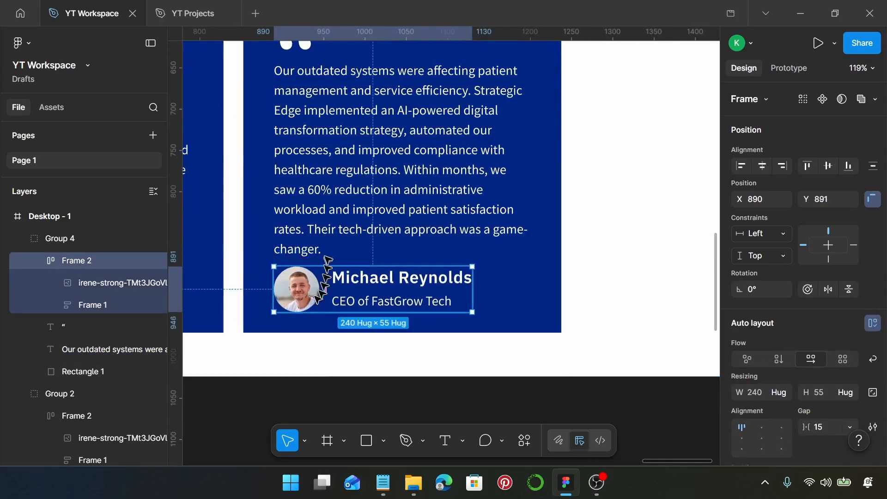
{"action": "left_click", "coordinate": [321, 261], "text": "shift"}
{"action": "left_click", "coordinate": [306, 248]}
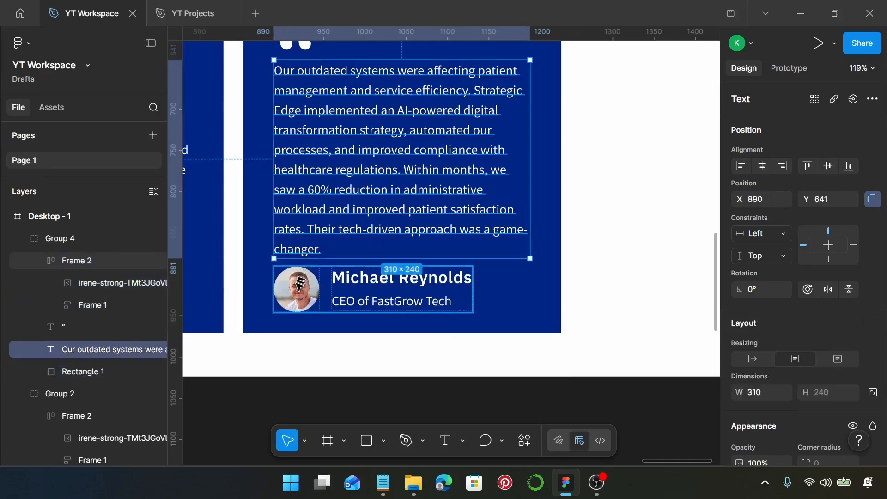
{"action": "left_click", "coordinate": [304, 284], "text": "shift"}
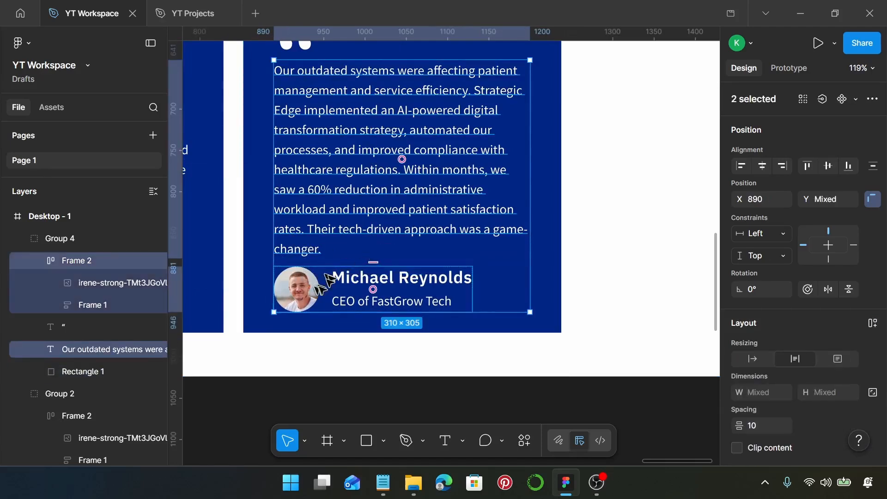
{"action": "scroll", "coordinate": [326, 277], "scroll_direction": "down", "scroll_amount": 5}
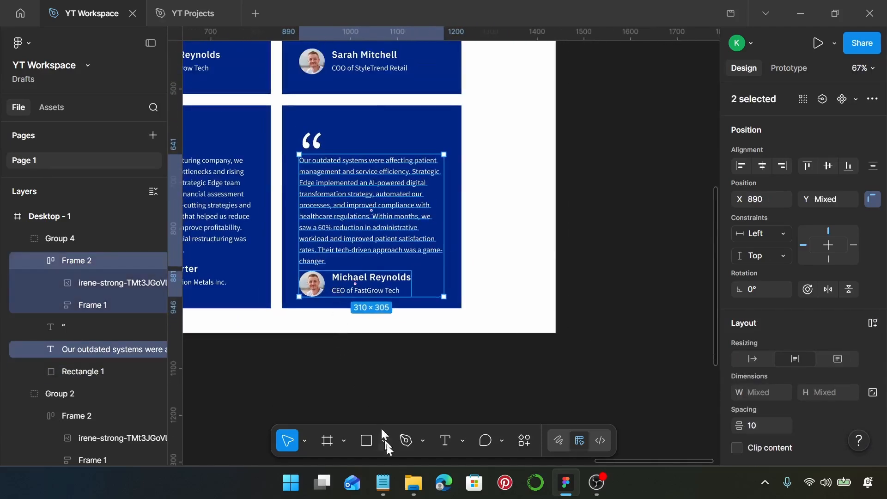
- Replace the lower-right card's reviewer name with the next client's name copied from the notes
{"action": "left_click", "coordinate": [383, 482]}
{"action": "left_click_drag", "start_coordinate": [378, 339], "coordinate": [429, 337]}
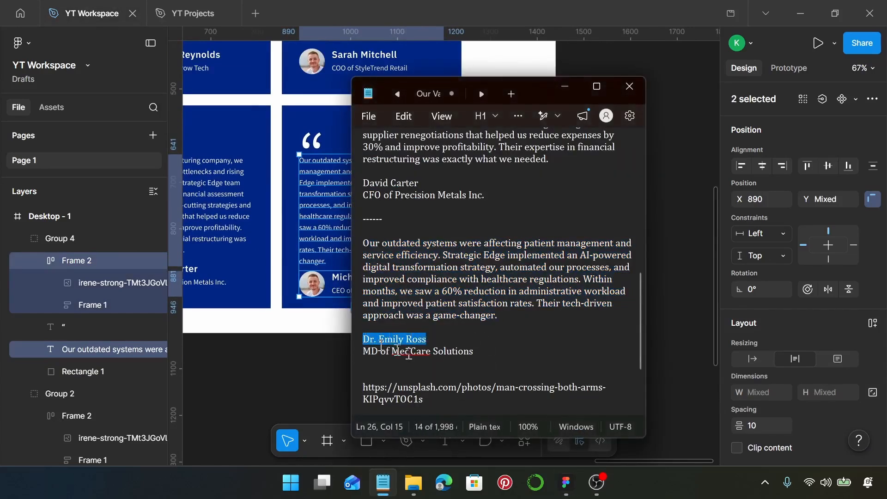
{"action": "key", "text": "ctrl+f"}
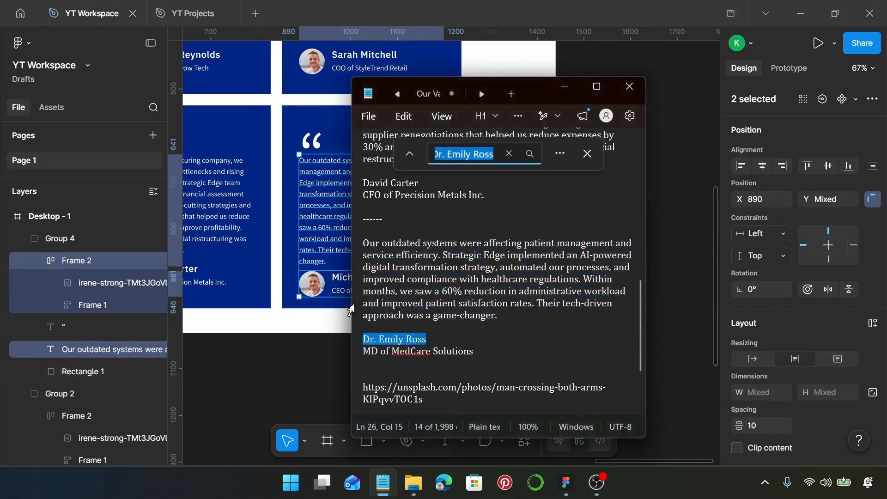
{"action": "key", "text": "Escape"}
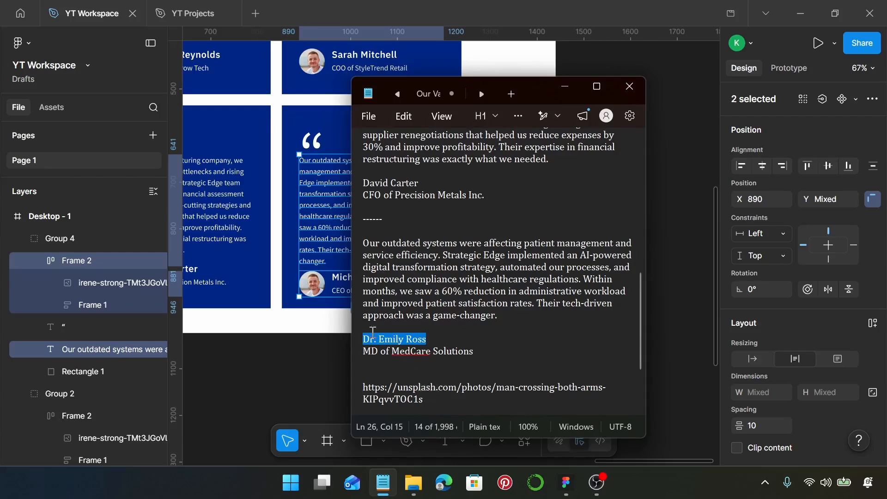
{"action": "left_click", "coordinate": [333, 290]}
{"action": "scroll", "coordinate": [334, 291], "scroll_direction": "up", "scroll_amount": 3}
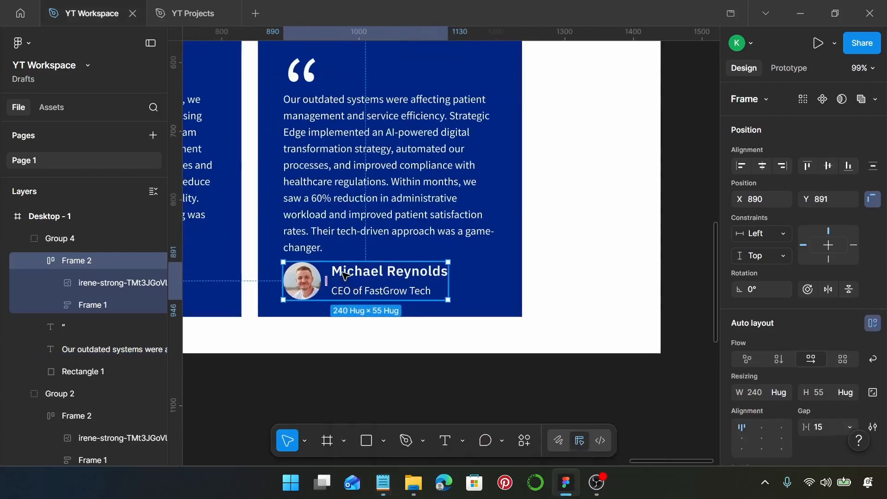
{"action": "double_click", "coordinate": [345, 276]}
{"action": "double_click", "coordinate": [344, 272]}
{"action": "key", "text": "ctrl+a"}
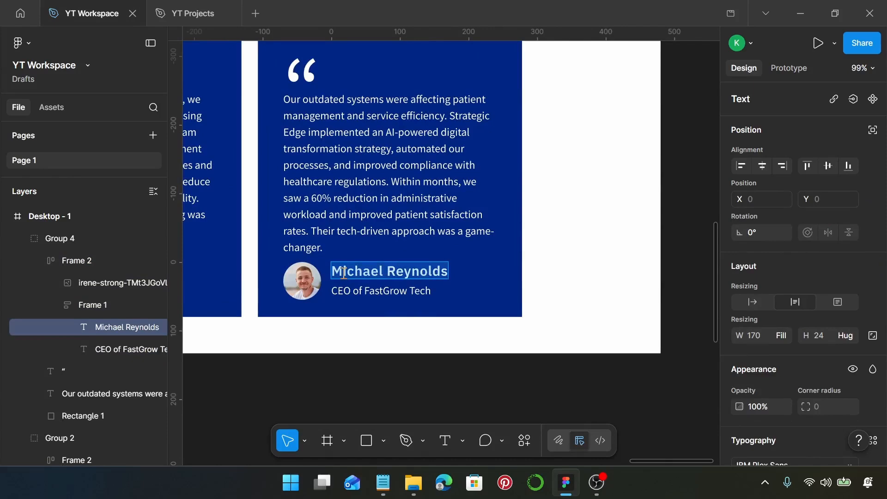
{"action": "type", "text": "Dr. Emily Ross"}
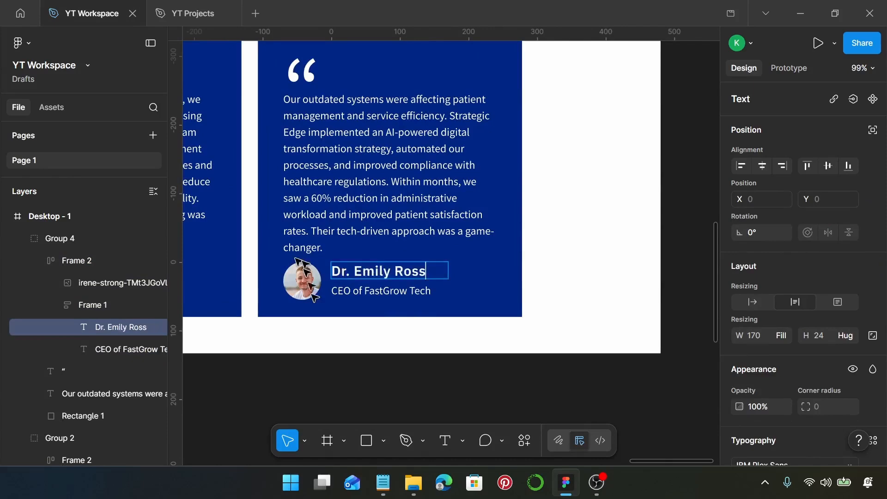
- Change the lower-right card's job title to 'MD of MedCare Solutions'
{"action": "left_click", "coordinate": [390, 485]}
{"action": "left_click_drag", "start_coordinate": [495, 351], "coordinate": [369, 353]}
{"action": "key", "text": "ctrl+c"}
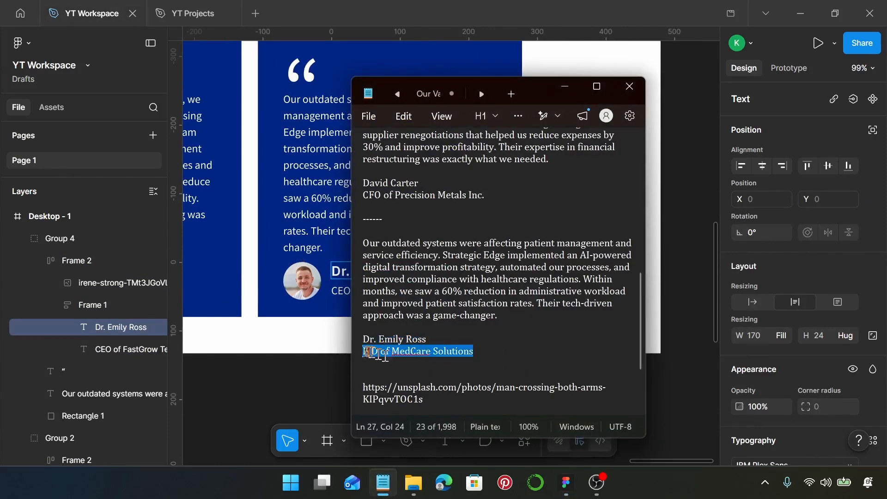
{"action": "double_click", "coordinate": [338, 295]}
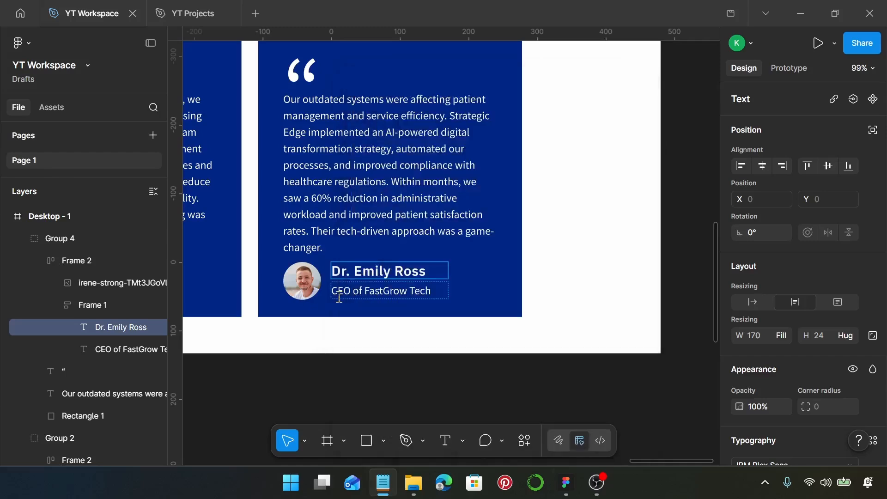
{"action": "key", "text": "ctrl+a"}
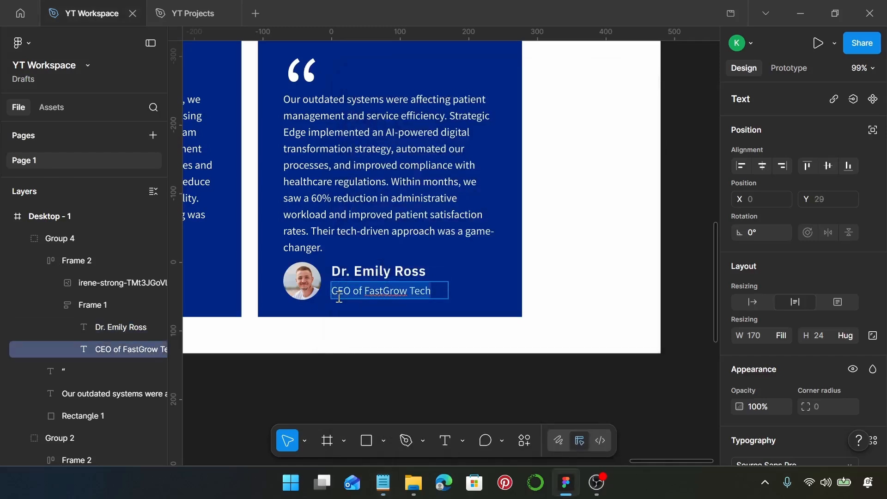
{"action": "key", "text": "ctrl+v"}
{"action": "scroll", "coordinate": [342, 291], "scroll_direction": "down", "scroll_amount": 4}
{"action": "scroll", "coordinate": [342, 291], "scroll_direction": "left", "scroll_amount": 4}
{"action": "scroll", "coordinate": [342, 291], "scroll_direction": "down", "scroll_amount": 5}
{"action": "scroll", "coordinate": [397, 284], "scroll_direction": "left", "scroll_amount": 5}
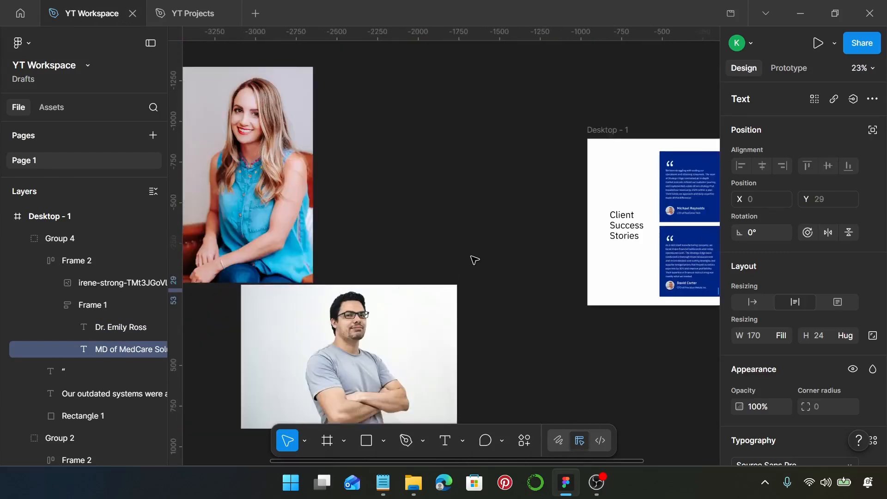
- Place the man's photo beside the others and set all three portrait photos to 55 wide
{"action": "scroll", "coordinate": [471, 258], "scroll_direction": "down", "scroll_amount": 3}
{"action": "left_click_drag", "start_coordinate": [445, 285], "coordinate": [478, 207]}
{"action": "left_click_drag", "start_coordinate": [269, 138], "coordinate": [495, 297]}
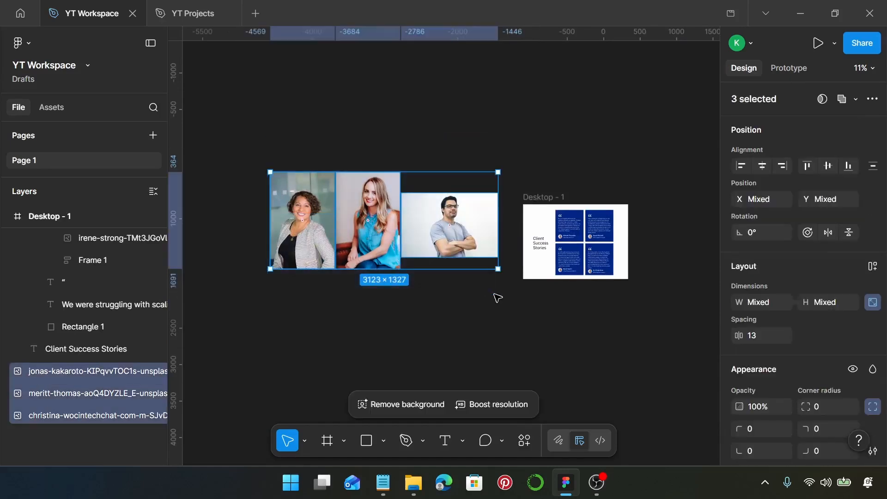
{"action": "left_click", "coordinate": [765, 310]}
{"action": "type", "text": "55"}
{"action": "key", "text": "Return"}
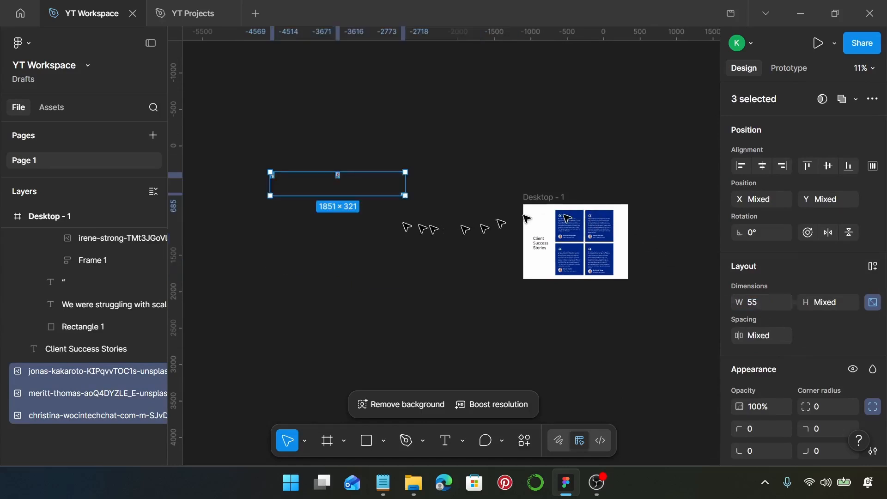
- Space the three photos 20 apart and move the row beside Desktop - 1
{"action": "type", "text": "20"}
{"action": "key", "text": "Return"}
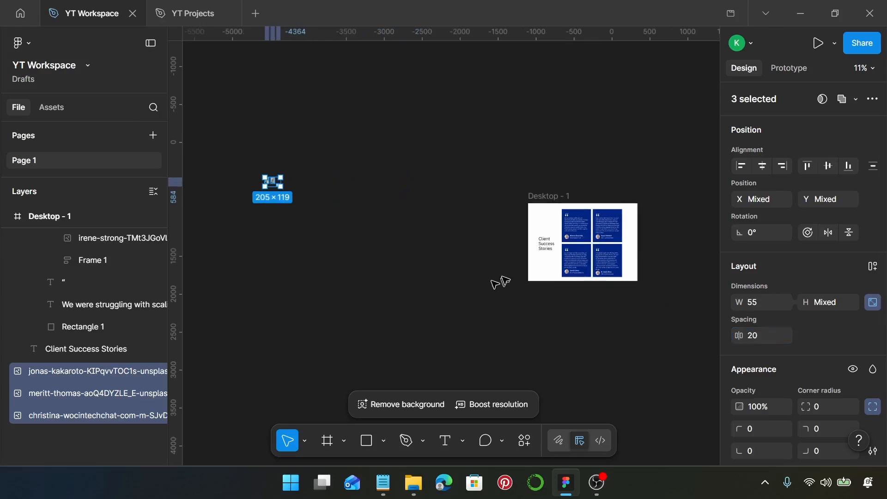
{"action": "left_click_drag", "start_coordinate": [273, 183], "coordinate": [511, 247]}
{"action": "scroll", "coordinate": [511, 247], "scroll_direction": "up", "scroll_amount": 10}
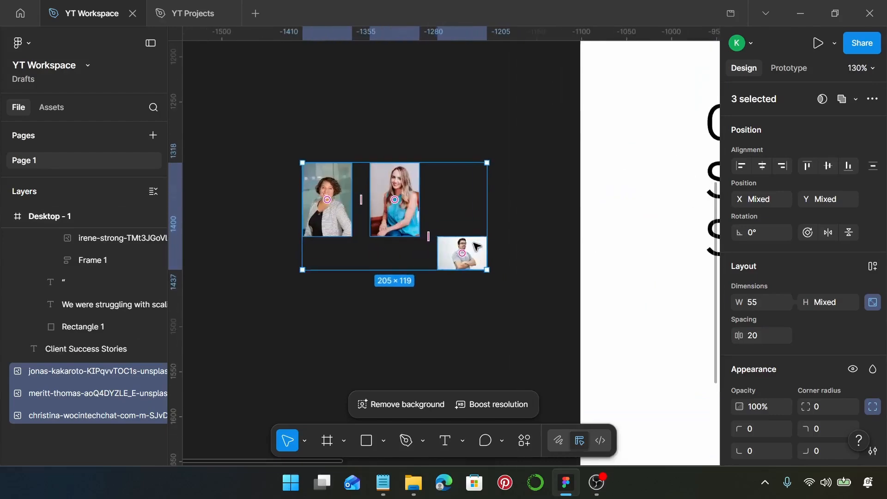
{"action": "scroll", "coordinate": [476, 246], "scroll_direction": "up", "scroll_amount": 3}
{"action": "scroll", "coordinate": [296, 189], "scroll_direction": "up", "scroll_amount": 6}
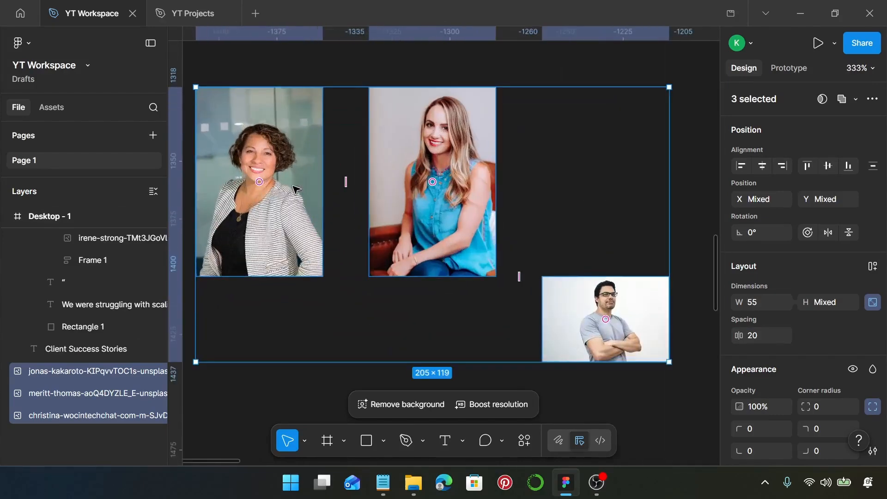
- Crop the first woman's photo to a 55×55 square and round it into a circle
{"action": "double_click", "coordinate": [309, 206]}
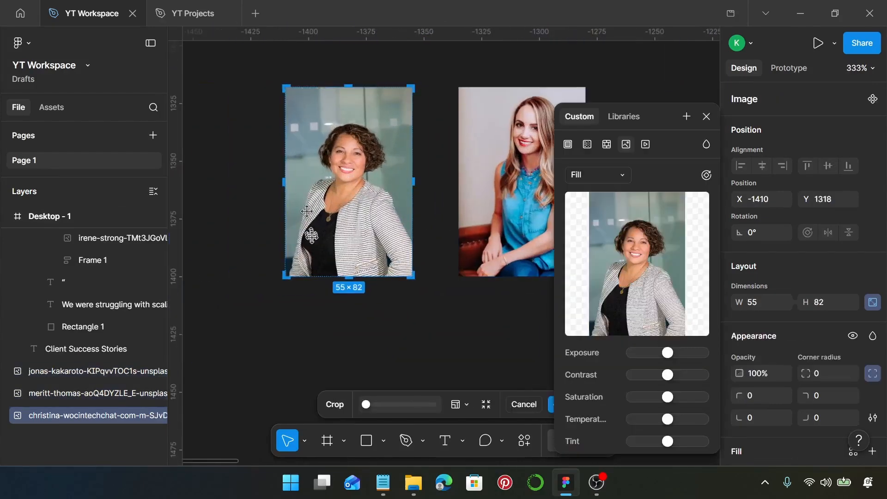
{"action": "left_click_drag", "start_coordinate": [350, 277], "coordinate": [356, 155]}
{"action": "scroll", "coordinate": [354, 222], "scroll_direction": "up", "scroll_amount": 10}
{"action": "scroll", "coordinate": [356, 156], "scroll_direction": "down", "scroll_amount": 10}
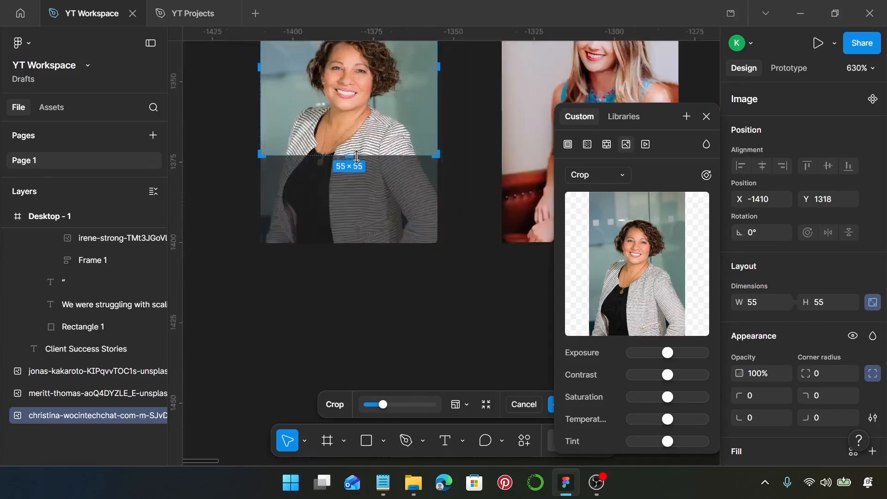
{"action": "left_click_drag", "start_coordinate": [357, 157], "coordinate": [361, 134]}
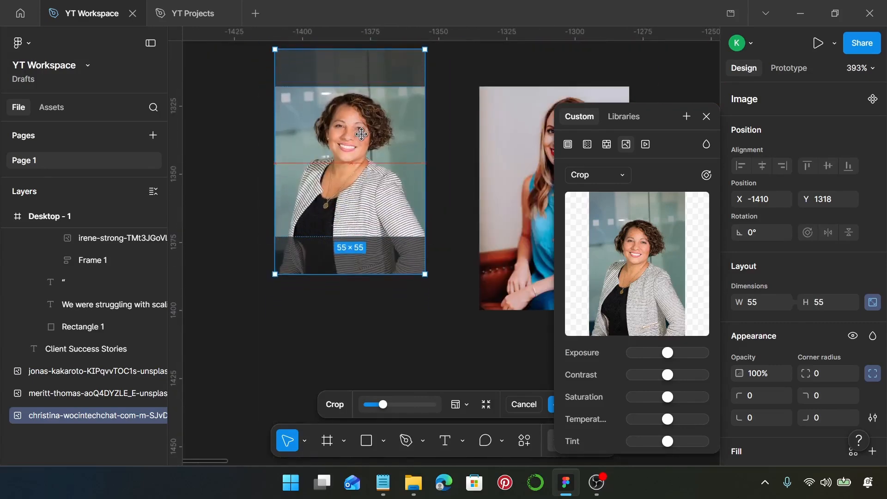
{"action": "key", "text": "Return"}
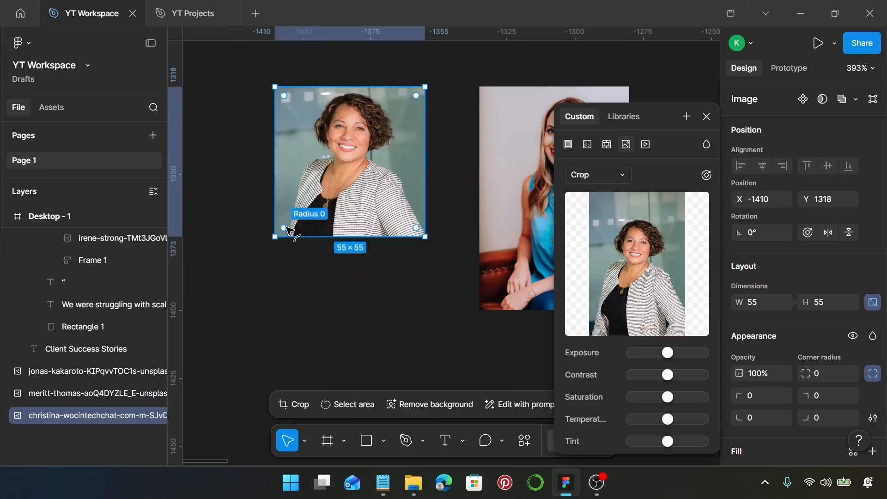
{"action": "left_click_drag", "start_coordinate": [288, 229], "coordinate": [360, 124]}
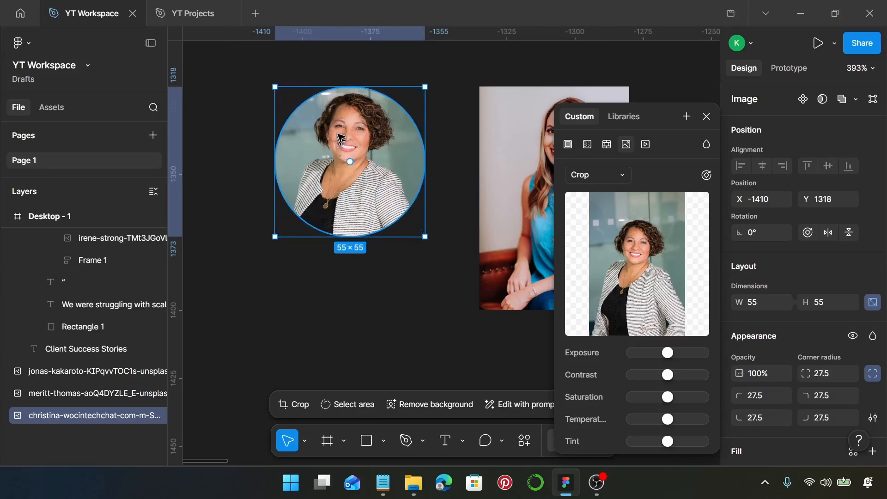
{"action": "scroll", "coordinate": [330, 189], "scroll_direction": "right", "scroll_amount": 5}
- Crop the blue-shirt woman's photo to a centred 55×55 square with 27.5 corner radius
{"action": "double_click", "coordinate": [318, 188]}
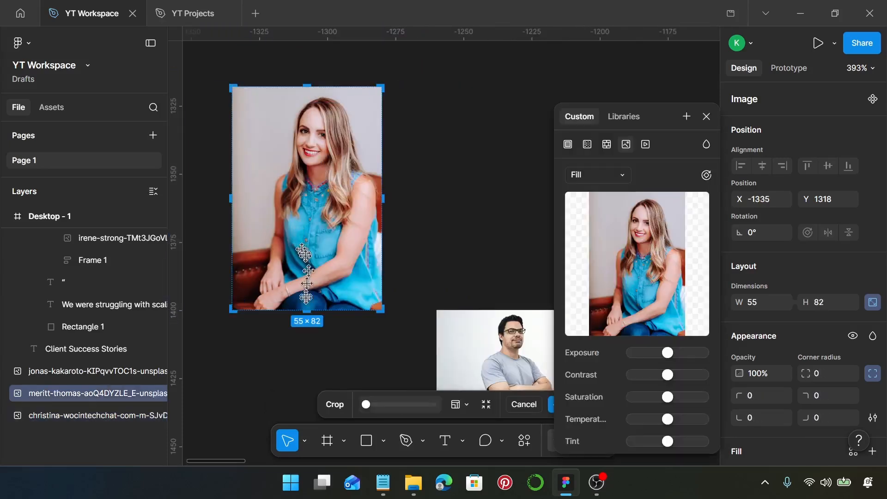
{"action": "left_click_drag", "start_coordinate": [308, 310], "coordinate": [305, 239]}
{"action": "left_click_drag", "start_coordinate": [327, 209], "coordinate": [329, 200]}
{"action": "key", "text": "Return"}
{"action": "left_click_drag", "start_coordinate": [249, 227], "coordinate": [342, 152]}
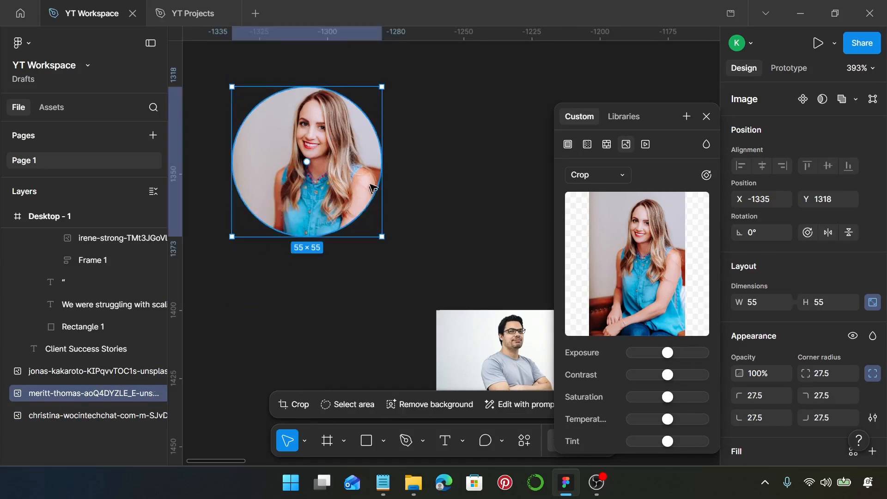
{"action": "scroll", "coordinate": [341, 222], "scroll_direction": "right", "scroll_amount": 5}
{"action": "scroll", "coordinate": [324, 286], "scroll_direction": "down", "scroll_amount": 3}
{"action": "scroll", "coordinate": [351, 286], "scroll_direction": "left", "scroll_amount": 4}
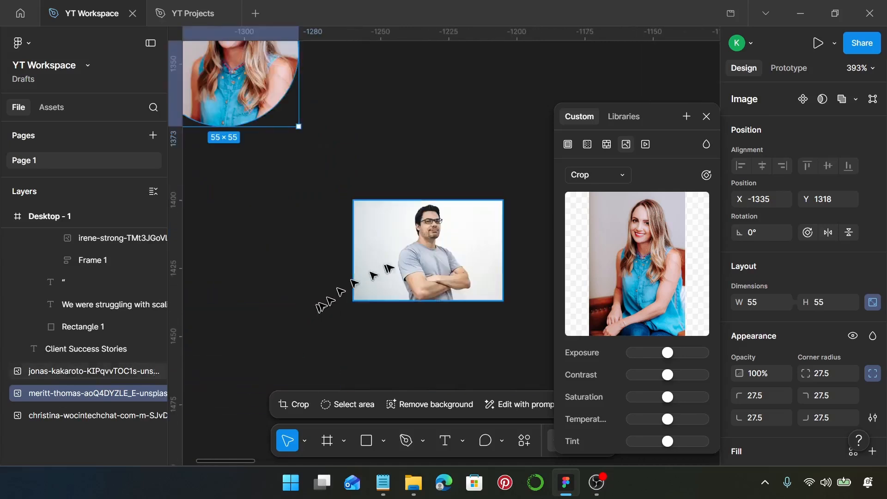
- Crop the man-with-glasses photo to a 55×55 square and round it to 27.5 radius
{"action": "double_click", "coordinate": [425, 261]}
{"action": "left_click_drag", "start_coordinate": [428, 301], "coordinate": [430, 349]}
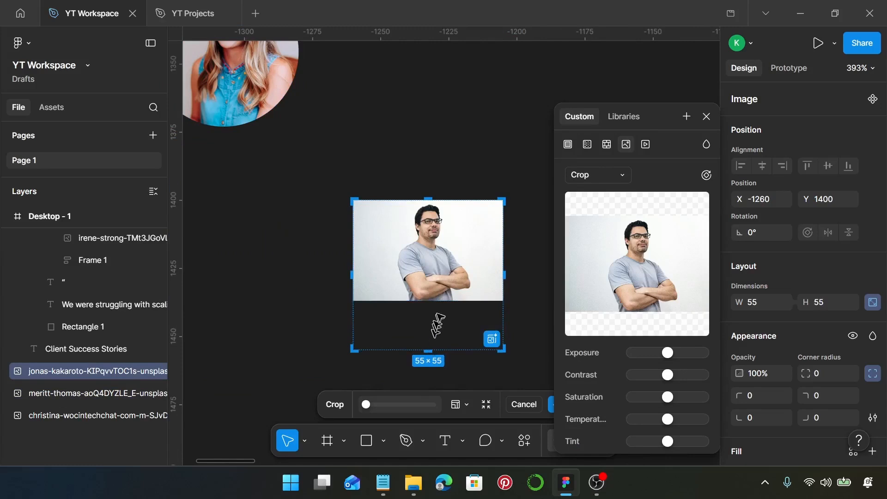
{"action": "left_click_drag", "start_coordinate": [443, 303], "coordinate": [448, 350]}
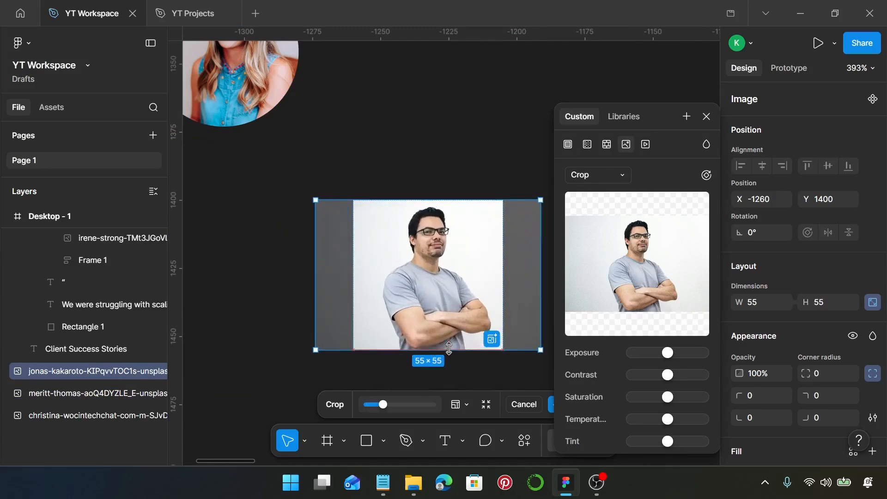
{"action": "key", "text": "Return"}
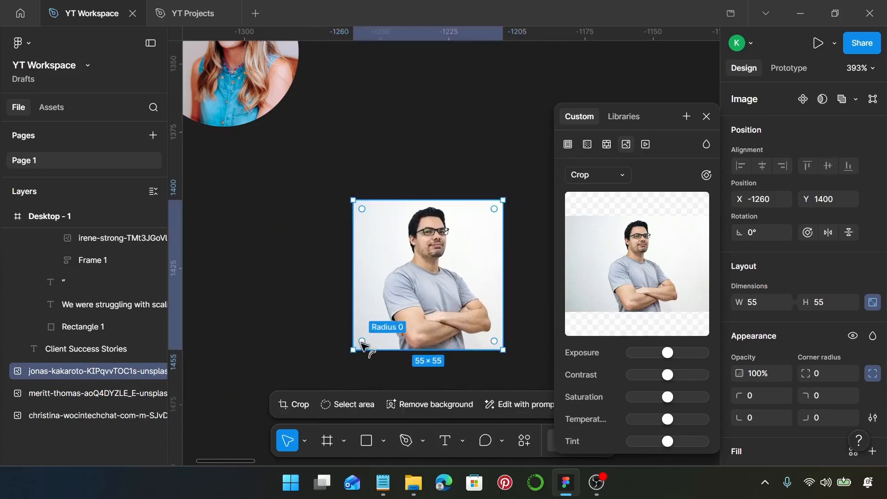
{"action": "left_click_drag", "start_coordinate": [364, 346], "coordinate": [457, 270]}
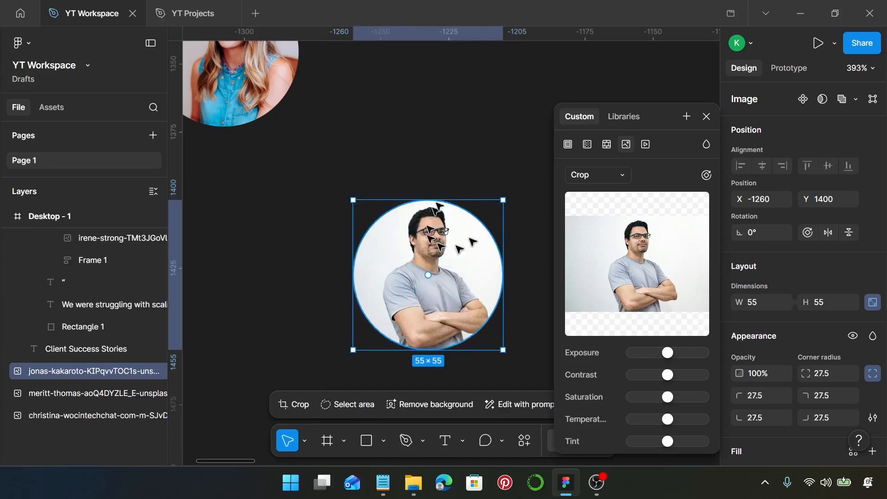
- Swap the first round portrait into the StyleTrend testimonial card's avatar
{"action": "left_click", "coordinate": [706, 117]}
{"action": "scroll", "coordinate": [606, 238], "scroll_direction": "down", "scroll_amount": 5}
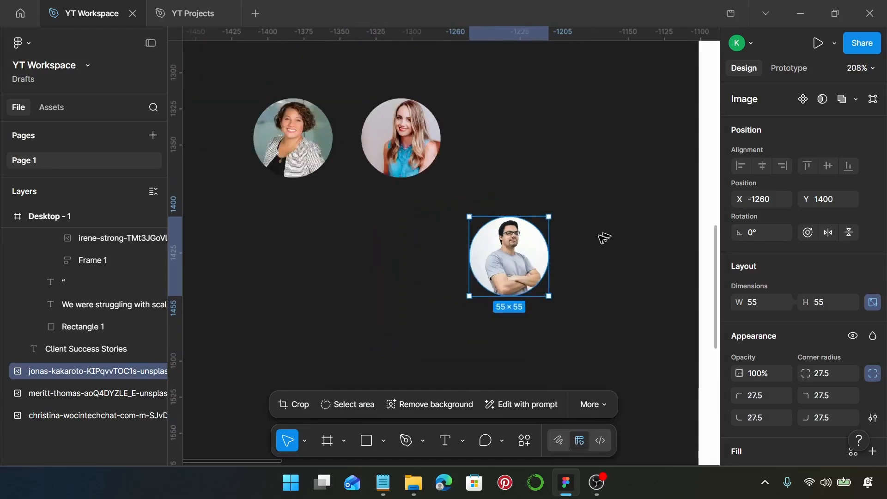
{"action": "left_click", "coordinate": [373, 162]}
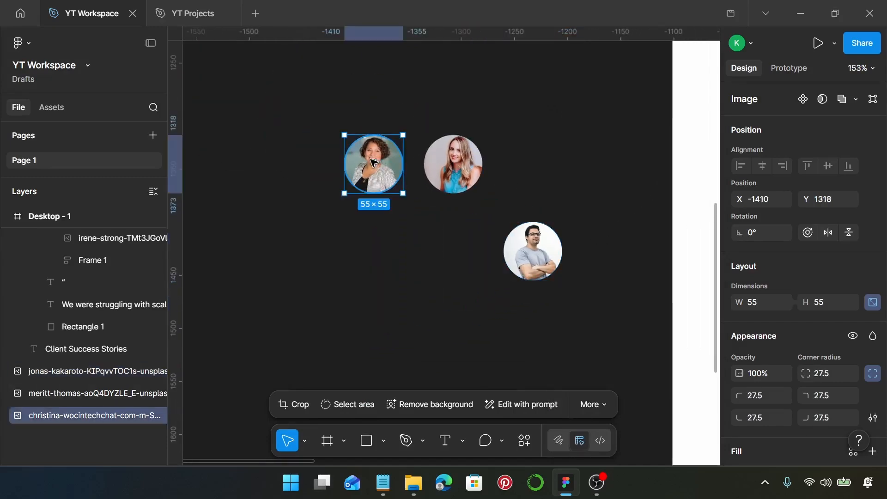
{"action": "key", "text": "Delete"}
{"action": "scroll", "coordinate": [373, 162], "scroll_direction": "down", "scroll_amount": 3}
{"action": "scroll", "coordinate": [373, 162], "scroll_direction": "right", "scroll_amount": 5}
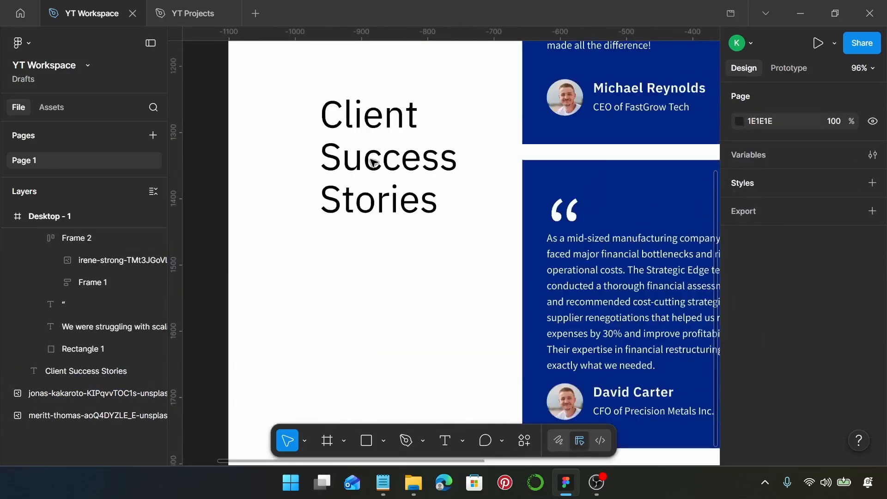
{"action": "scroll", "coordinate": [374, 162], "scroll_direction": "down", "scroll_amount": 5}
{"action": "scroll", "coordinate": [505, 97], "scroll_direction": "up", "scroll_amount": 4}
{"action": "left_click", "coordinate": [536, 106]}
{"action": "key", "text": "ctrl+shift+r"}
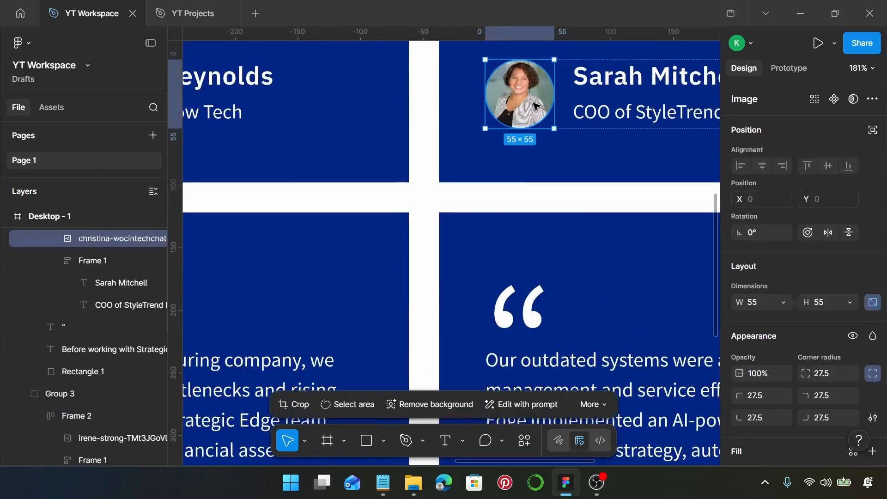
- Replace the manufacturing card's reviewer avatar with the man's round portrait
{"action": "scroll", "coordinate": [536, 106], "scroll_direction": "down", "scroll_amount": 9}
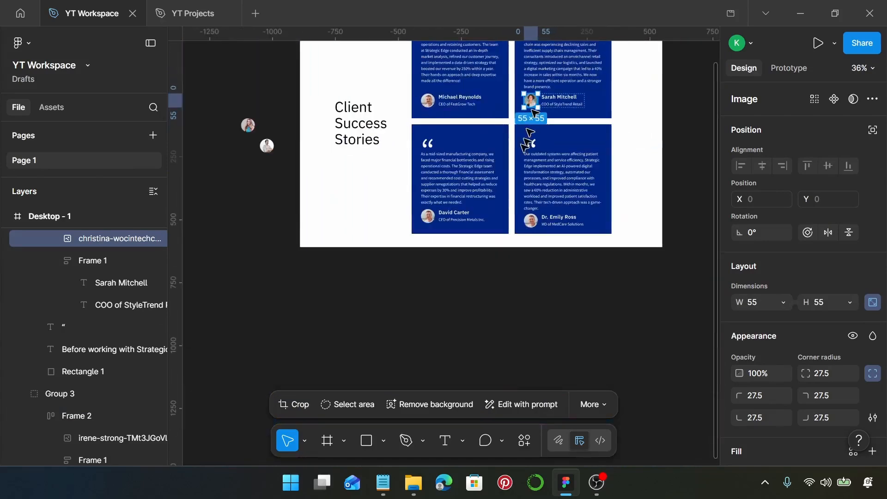
{"action": "left_click", "coordinate": [271, 148]}
{"action": "scroll", "coordinate": [273, 149], "scroll_direction": "up", "scroll_amount": 7}
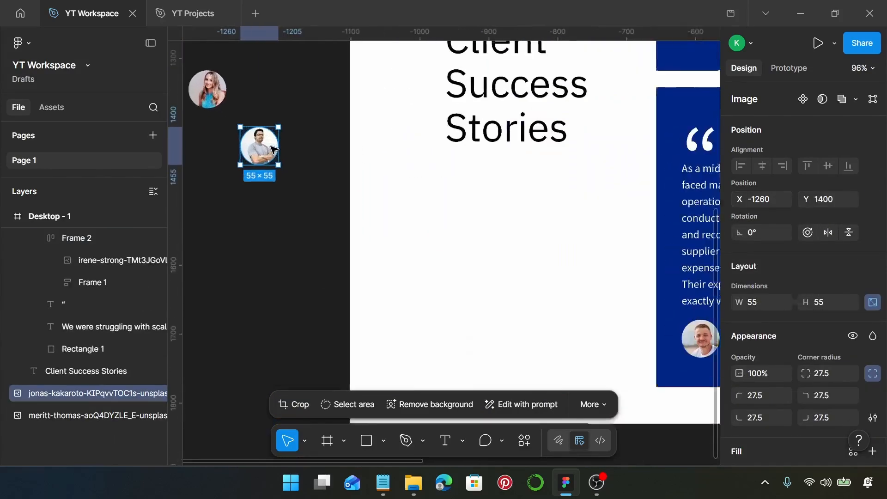
{"action": "scroll", "coordinate": [272, 147], "scroll_direction": "down", "scroll_amount": 2}
{"action": "key", "text": "ctrl+x"}
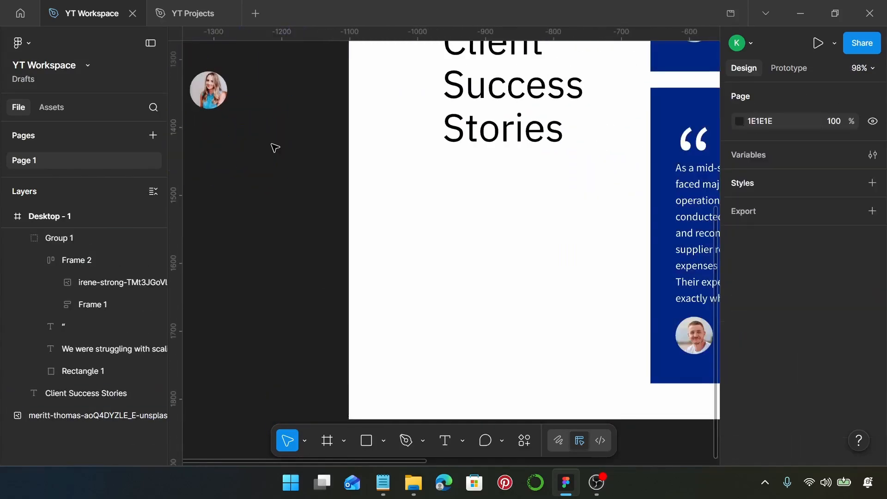
{"action": "scroll", "coordinate": [273, 147], "scroll_direction": "right", "scroll_amount": 5}
{"action": "left_click", "coordinate": [461, 343]}
{"action": "left_click", "coordinate": [458, 343]}
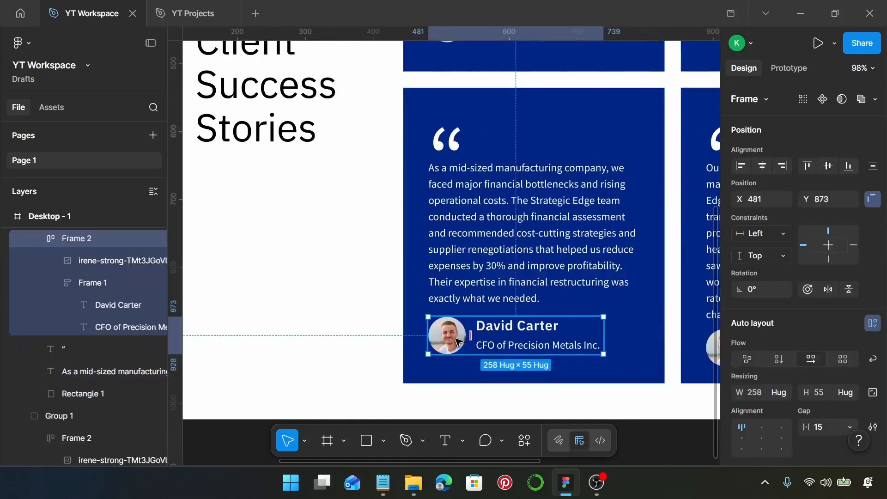
{"action": "left_click", "coordinate": [458, 343]}
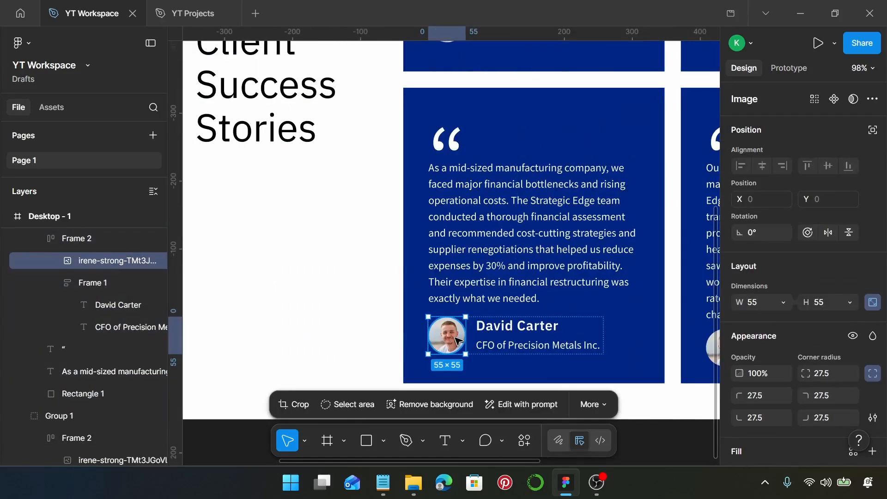
{"action": "key", "text": "ctrl+shift+r"}
- Delete the spare portrait and give the other lower card's reviewer a new avatar photo
{"action": "scroll", "coordinate": [457, 341], "scroll_direction": "down", "scroll_amount": 5}
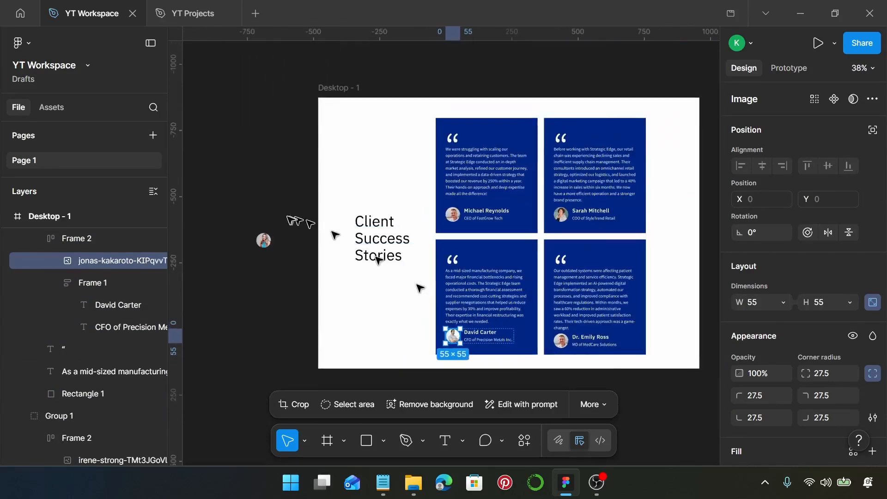
{"action": "left_click", "coordinate": [262, 242]}
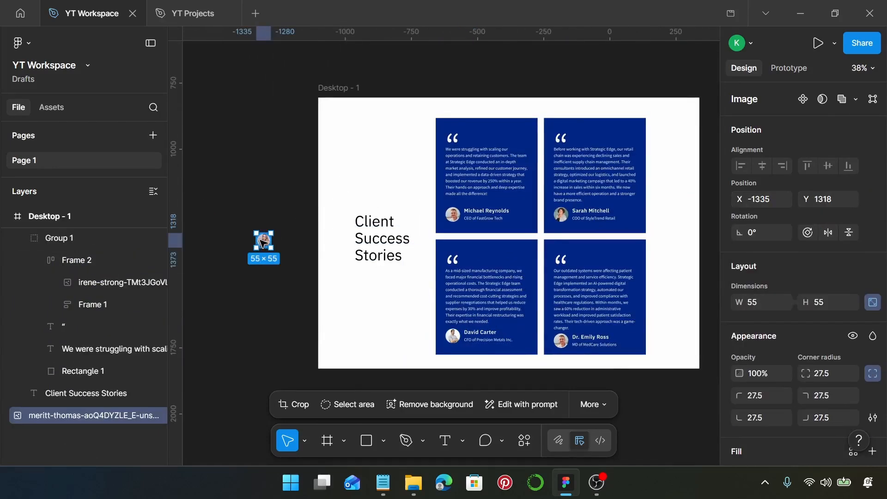
{"action": "key", "text": "Delete"}
{"action": "scroll", "coordinate": [600, 339], "scroll_direction": "up", "scroll_amount": 5}
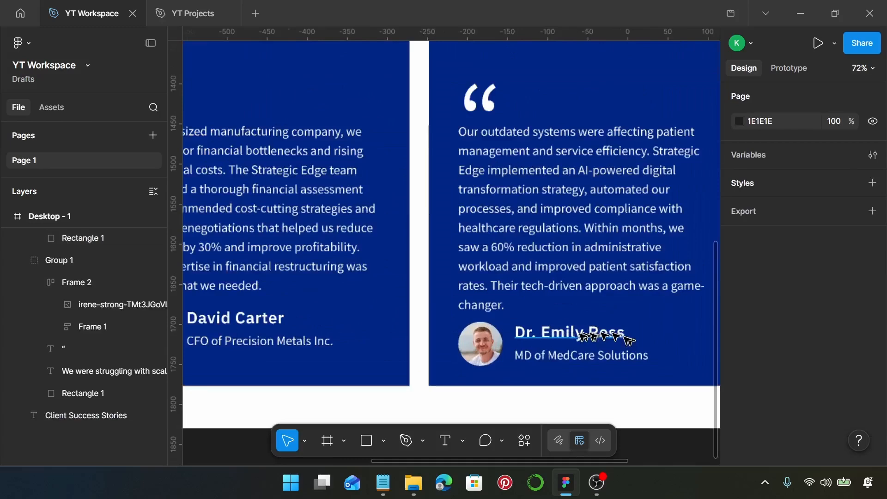
{"action": "left_click", "coordinate": [490, 351]}
{"action": "left_click", "coordinate": [489, 351]}
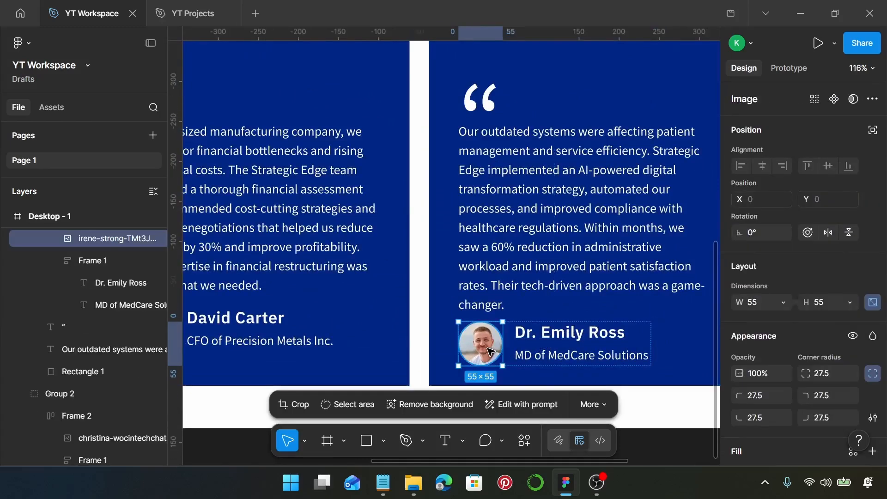
{"action": "key", "text": "ctrl+shift+r"}
{"action": "scroll", "coordinate": [489, 351], "scroll_direction": "down", "scroll_amount": 5}
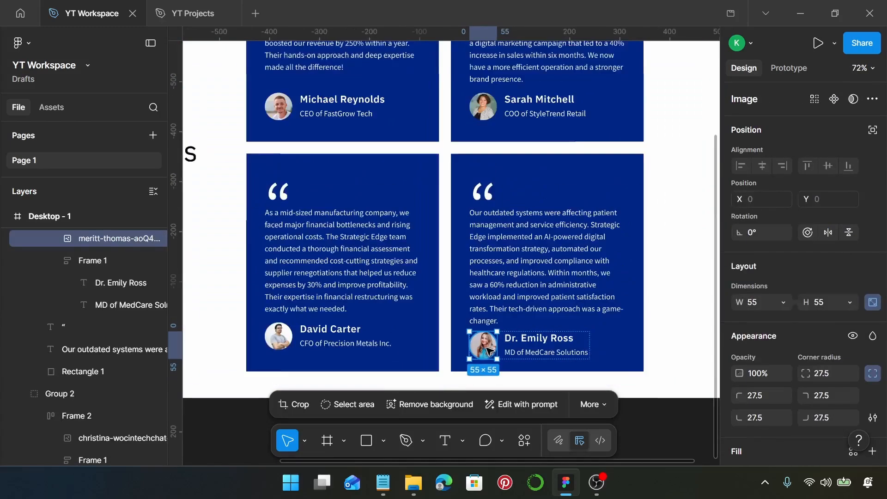
{"action": "scroll", "coordinate": [350, 260], "scroll_direction": "down", "scroll_amount": 1}
- Group the four testimonial cards together
{"action": "left_click", "coordinate": [349, 259]}
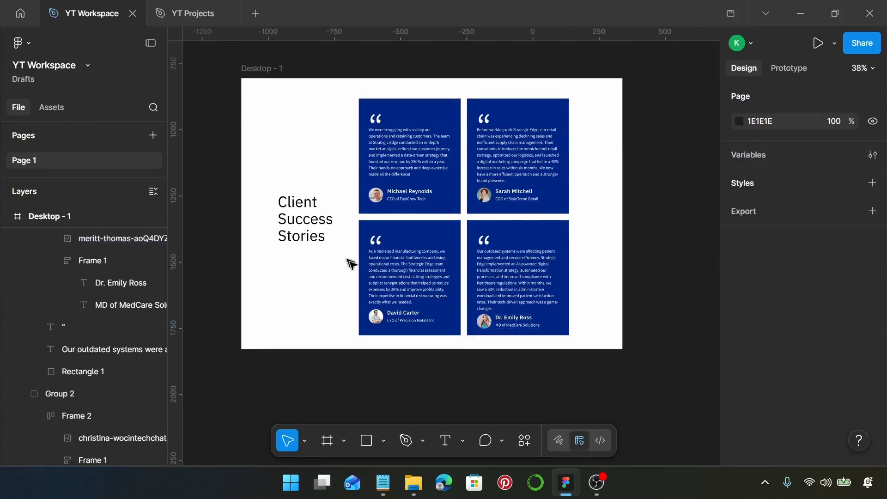
{"action": "left_click", "coordinate": [409, 273]}
{"action": "left_click", "coordinate": [410, 156], "text": "shift"}
{"action": "left_click", "coordinate": [506, 173], "text": "shift"}
{"action": "left_click", "coordinate": [522, 250], "text": "shift"}
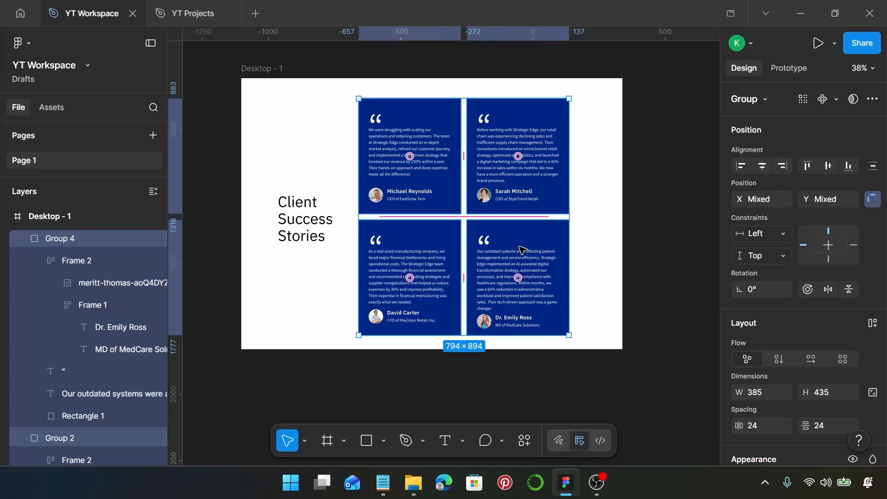
{"action": "key", "text": "ctrl+g"}
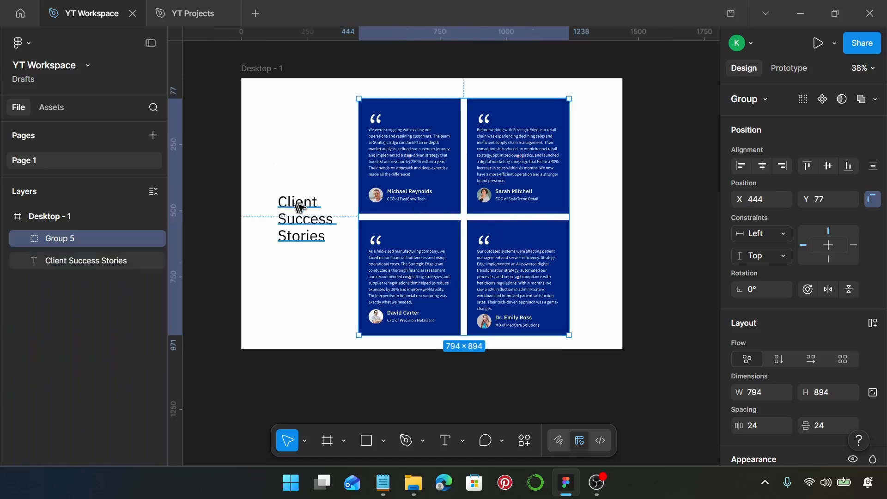
- Align the Client Success Stories heading with the card group, 60 apart, centred in Desktop - 1
{"action": "left_click", "coordinate": [299, 205], "text": "shift"}
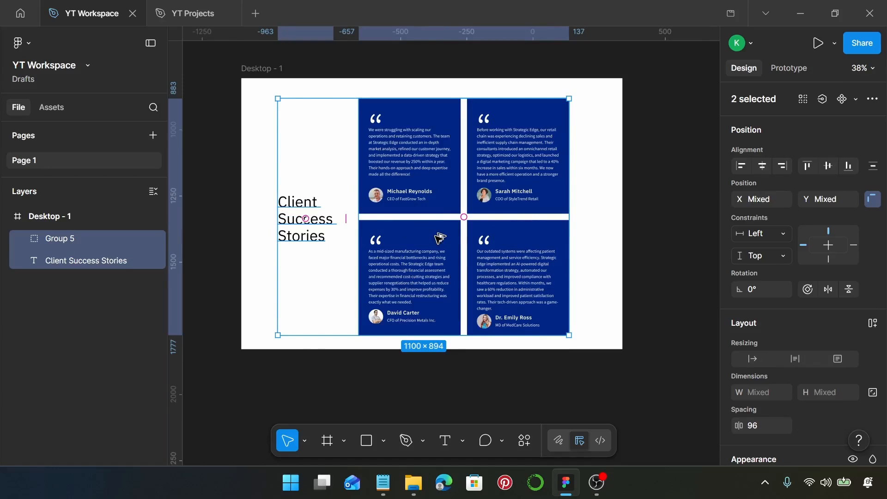
{"action": "key", "text": "alt+v"}
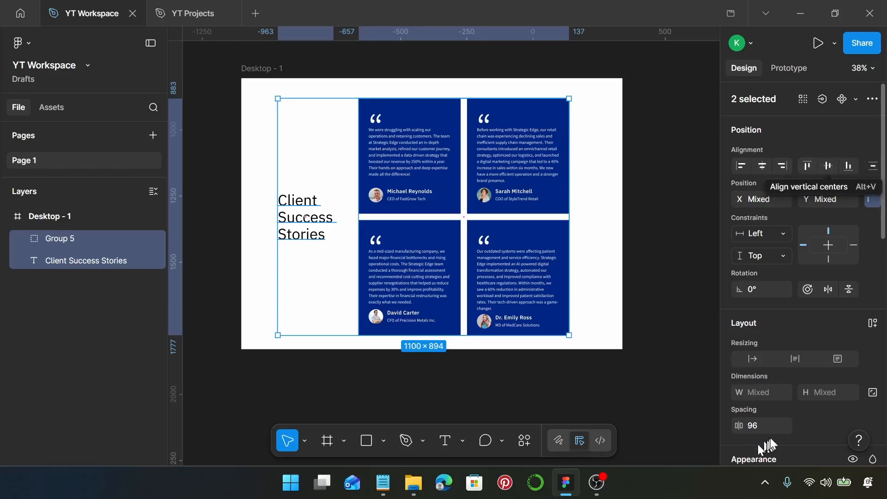
{"action": "left_click", "coordinate": [775, 431]}
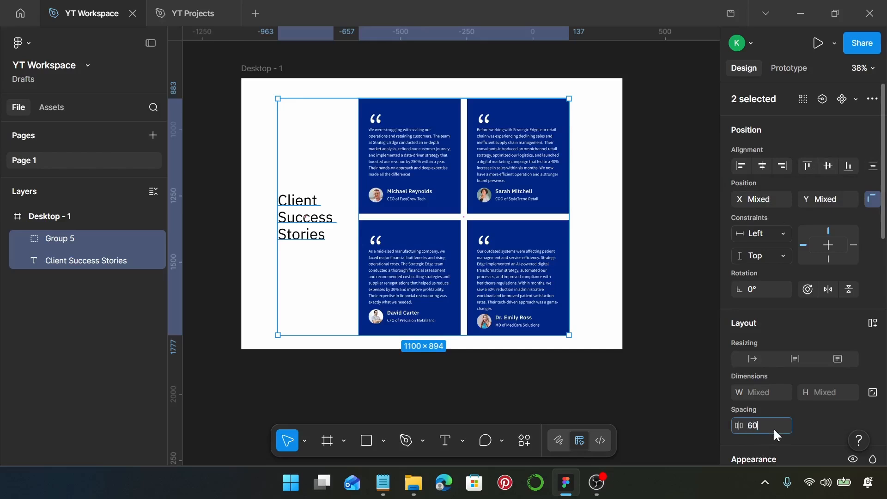
{"action": "type", "text": "60"}
{"action": "key", "text": "Return"}
{"action": "left_click_drag", "start_coordinate": [416, 281], "coordinate": [430, 281]}
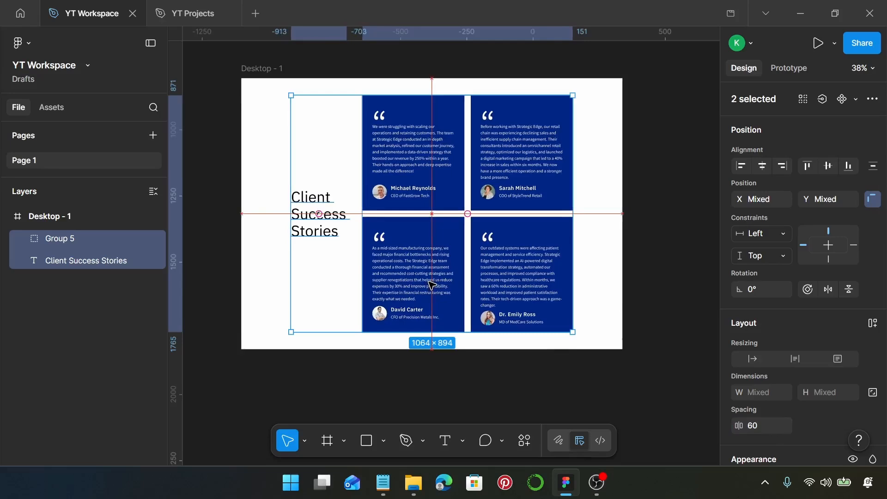
{"action": "left_click", "coordinate": [618, 262]}
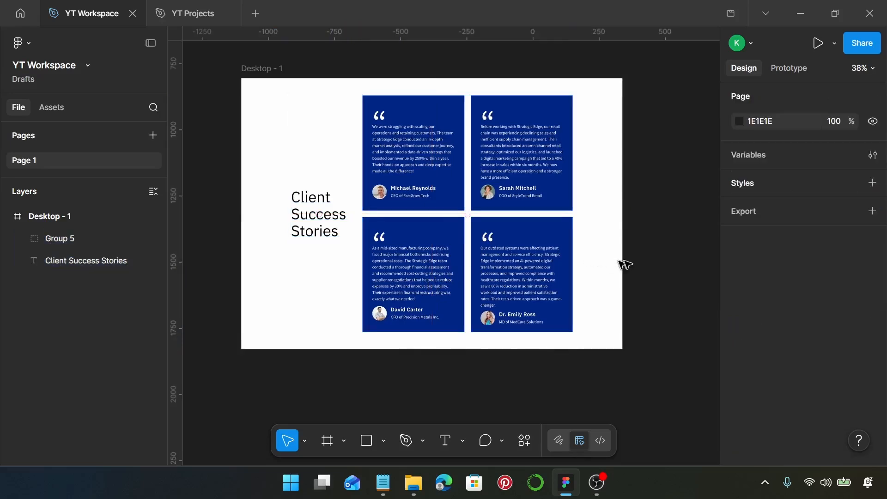
{"action": "scroll", "coordinate": [622, 267], "scroll_direction": "up", "scroll_amount": 2}
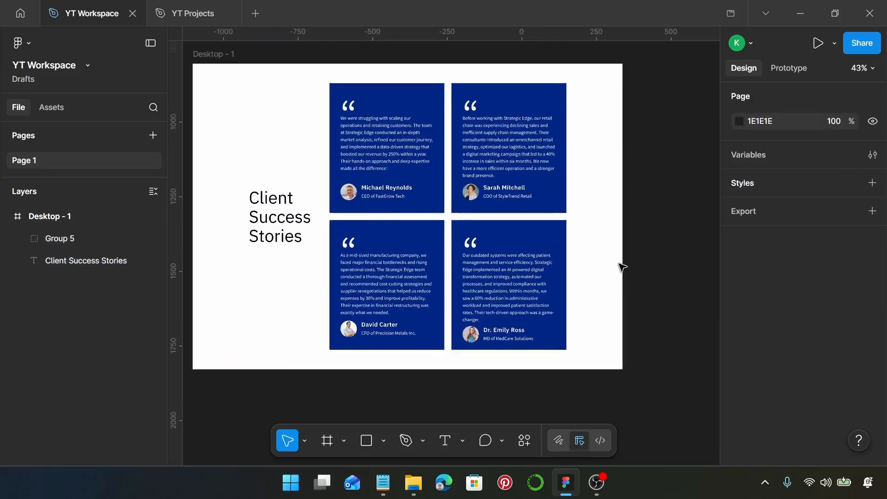
{"action": "scroll", "coordinate": [620, 266], "scroll_direction": "left", "scroll_amount": 1}
{"action": "scroll", "coordinate": [635, 262], "scroll_direction": "left", "scroll_amount": 1}
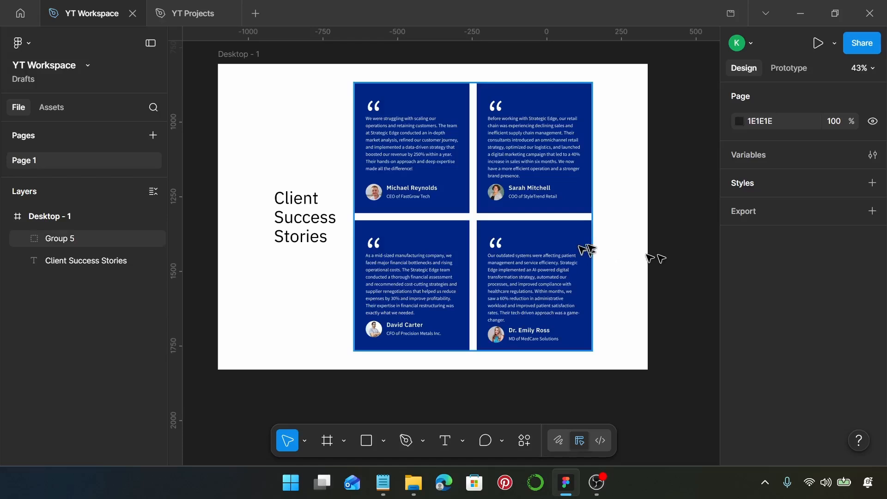
- Change the top-right testimonial card's blue 012583 fill to yellow FFC061
{"action": "left_click", "coordinate": [586, 211]}
{"action": "double_click", "coordinate": [586, 211]}
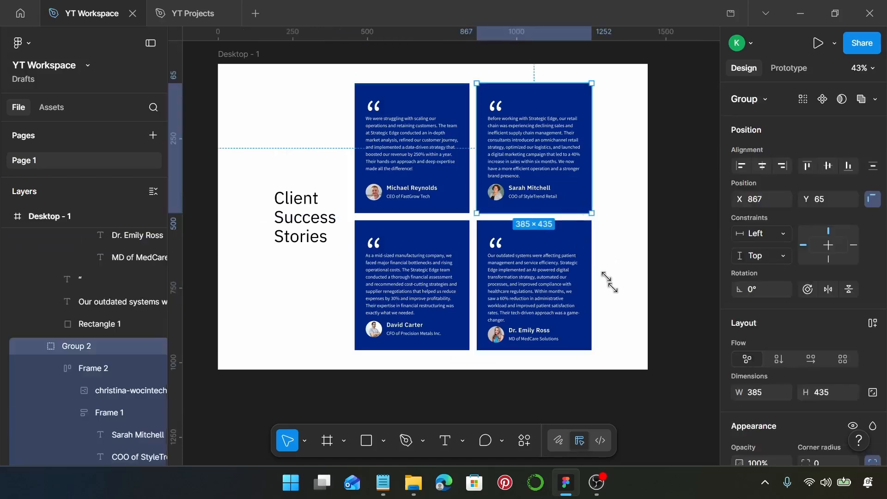
{"action": "scroll", "coordinate": [782, 329], "scroll_direction": "down", "scroll_amount": 5}
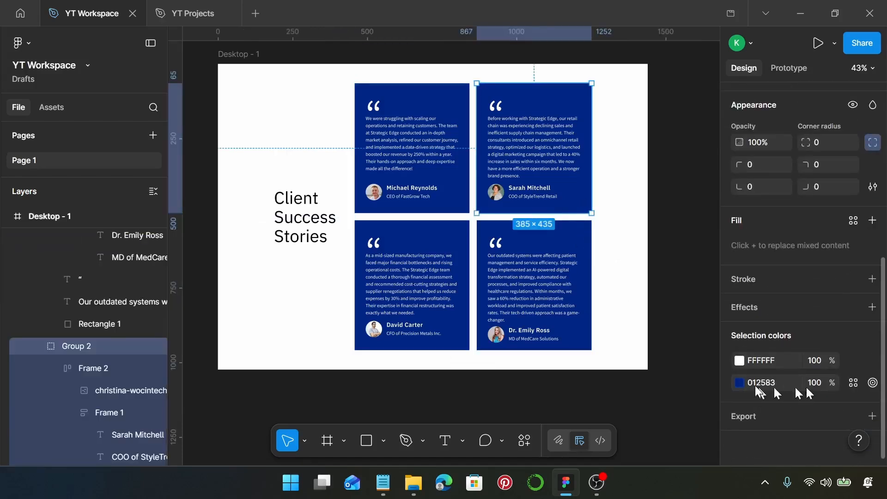
{"action": "left_click", "coordinate": [739, 383]}
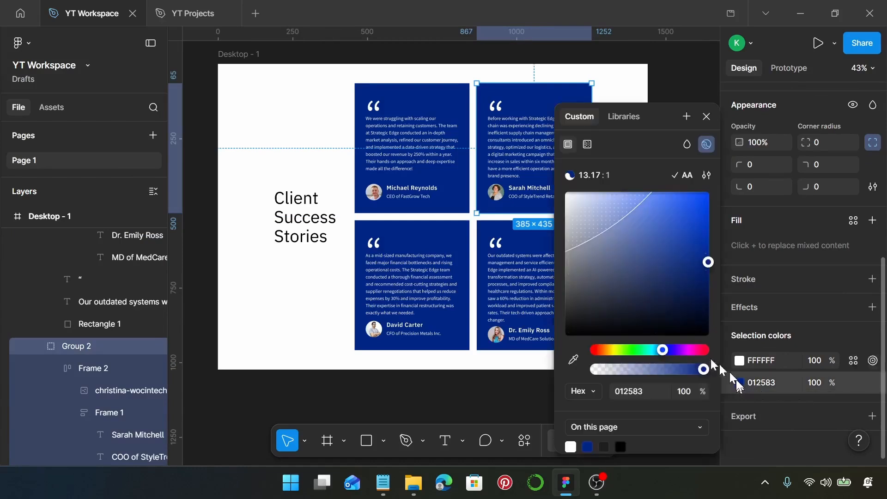
{"action": "left_click_drag", "start_coordinate": [614, 349], "coordinate": [654, 191]}
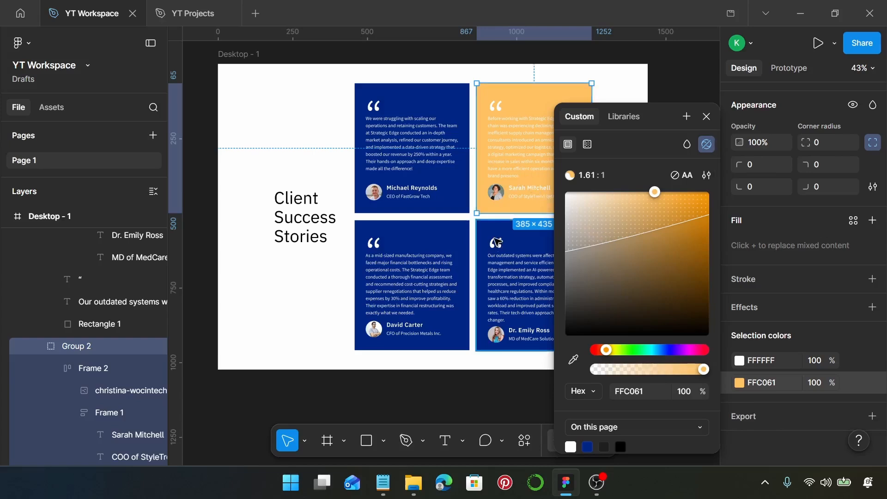
- Change the bottom-right card's blue fill to black 000000
{"action": "left_click", "coordinate": [495, 241]}
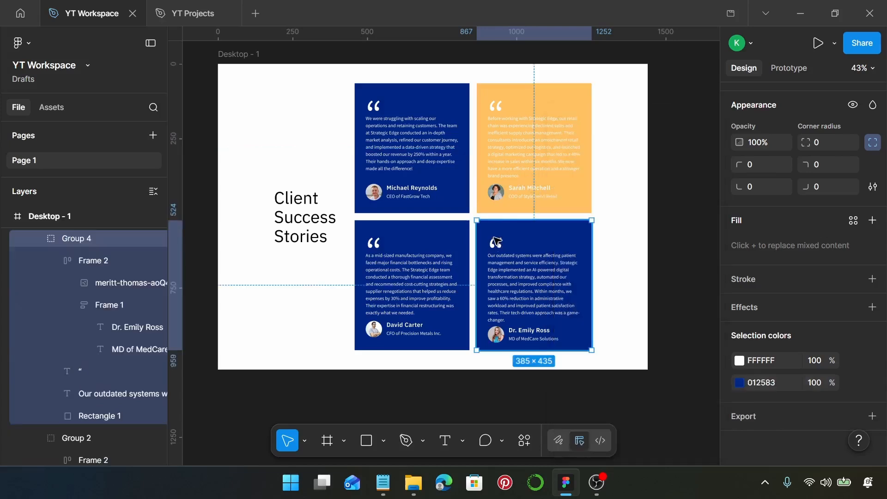
{"action": "left_click", "coordinate": [739, 383]}
{"action": "left_click_drag", "start_coordinate": [659, 317], "coordinate": [508, 378]}
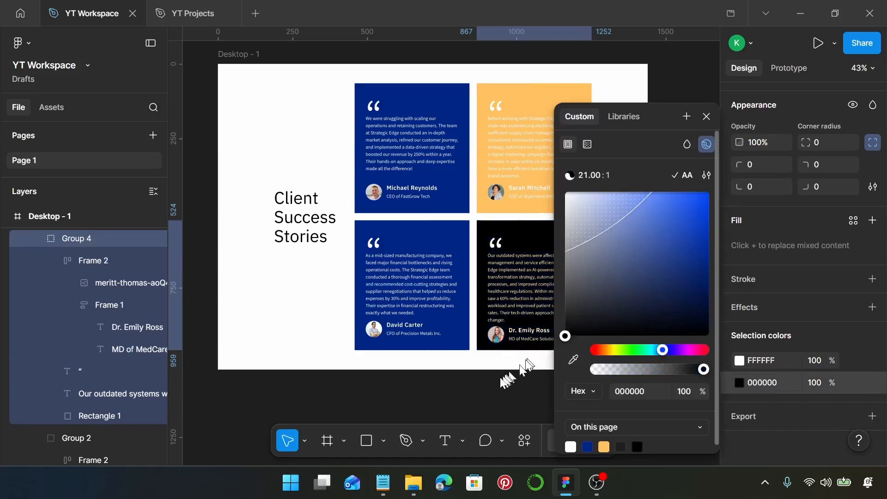
{"action": "left_click", "coordinate": [476, 366]}
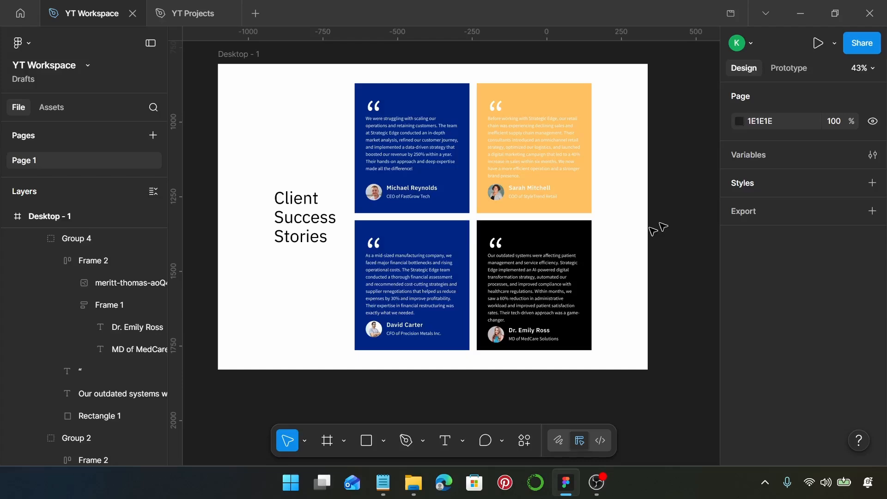
- Give the black card's background rectangle a 30 corner radius
{"action": "double_click", "coordinate": [483, 247]}
{"action": "scroll", "coordinate": [608, 253], "scroll_direction": "down", "scroll_amount": 4}
{"action": "scroll", "coordinate": [605, 231], "scroll_direction": "up", "scroll_amount": 1}
{"action": "scroll", "coordinate": [872, 337], "scroll_direction": "down", "scroll_amount": 7}
{"action": "scroll", "coordinate": [656, 251], "scroll_direction": "up", "scroll_amount": 1}
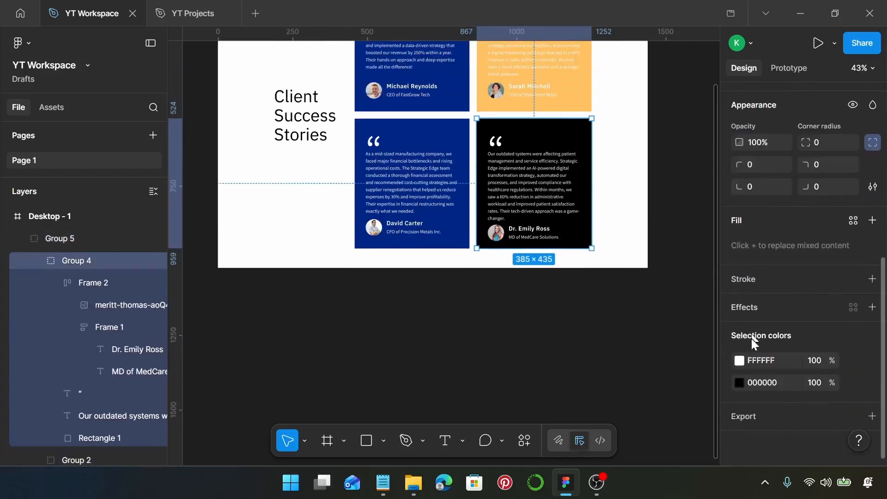
{"action": "scroll", "coordinate": [758, 330], "scroll_direction": "up", "scroll_amount": 3}
{"action": "left_click", "coordinate": [819, 282]}
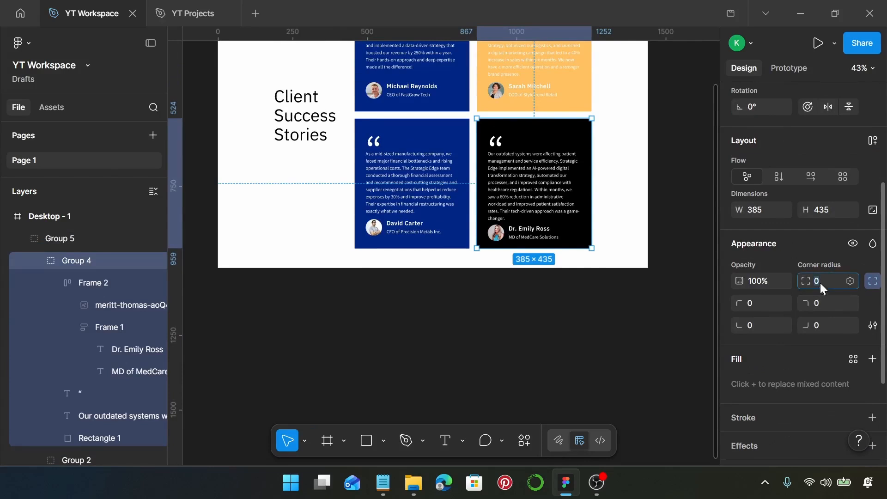
{"action": "double_click", "coordinate": [585, 240]}
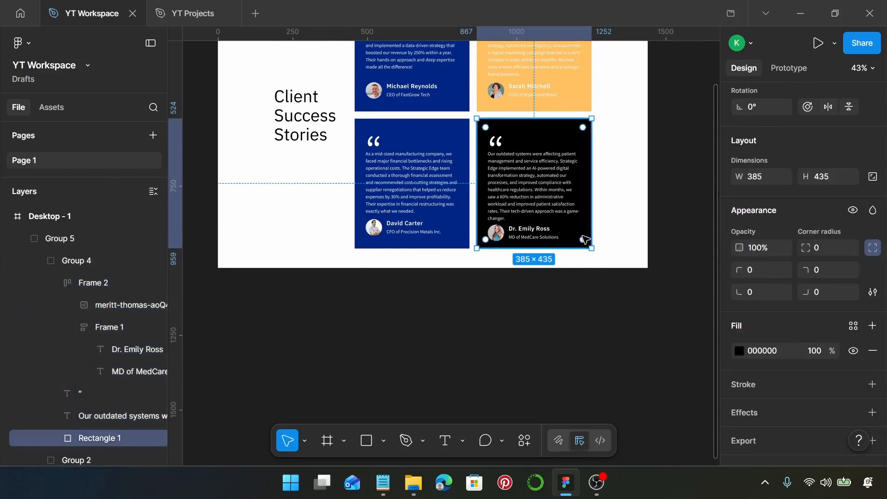
{"action": "left_click", "coordinate": [827, 248]}
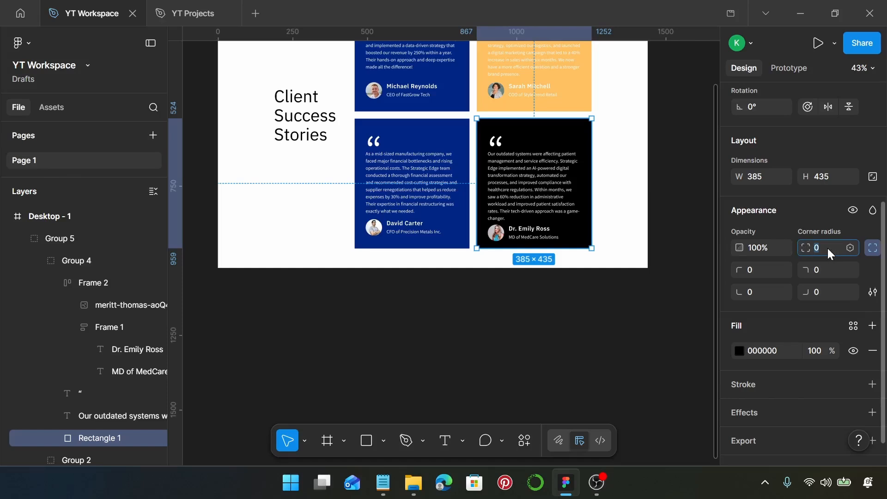
{"action": "type", "text": "30"}
{"action": "key", "text": "Return"}
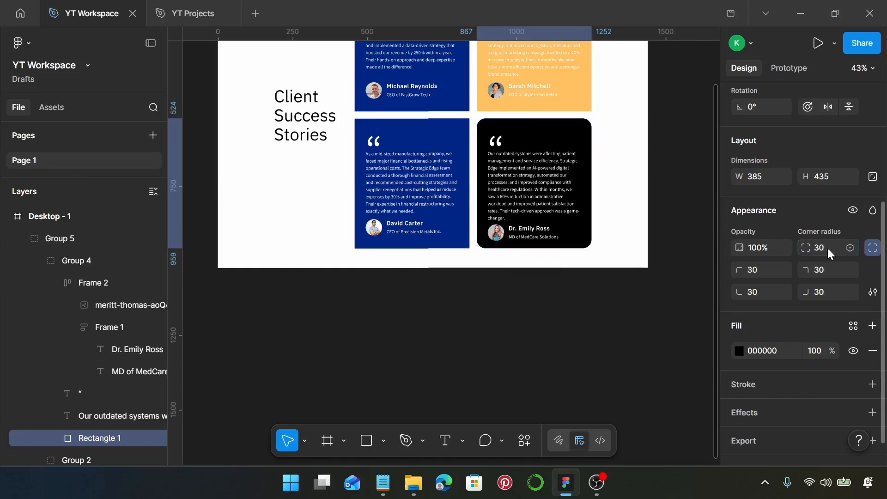
- Set the black card rectangle's top-left corner radius to 0
{"action": "left_click", "coordinate": [620, 216]}
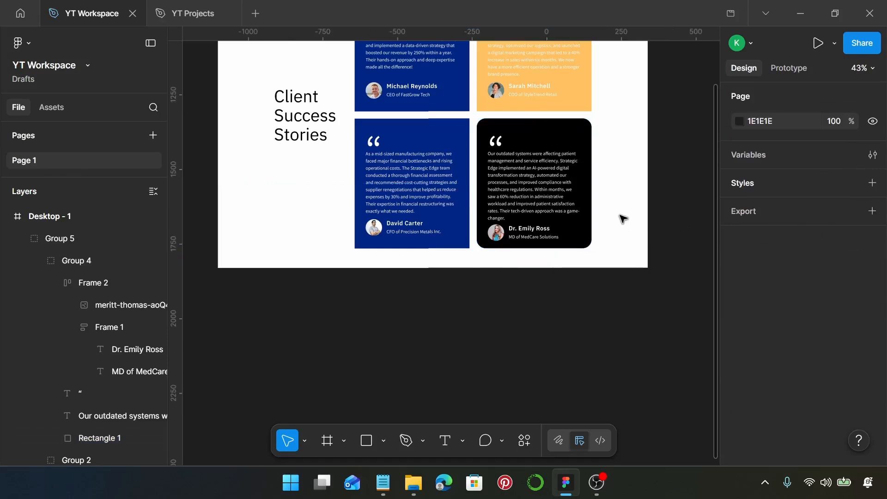
{"action": "scroll", "coordinate": [623, 219], "scroll_direction": "up", "scroll_amount": 1}
{"action": "scroll", "coordinate": [615, 217], "scroll_direction": "up", "scroll_amount": 1}
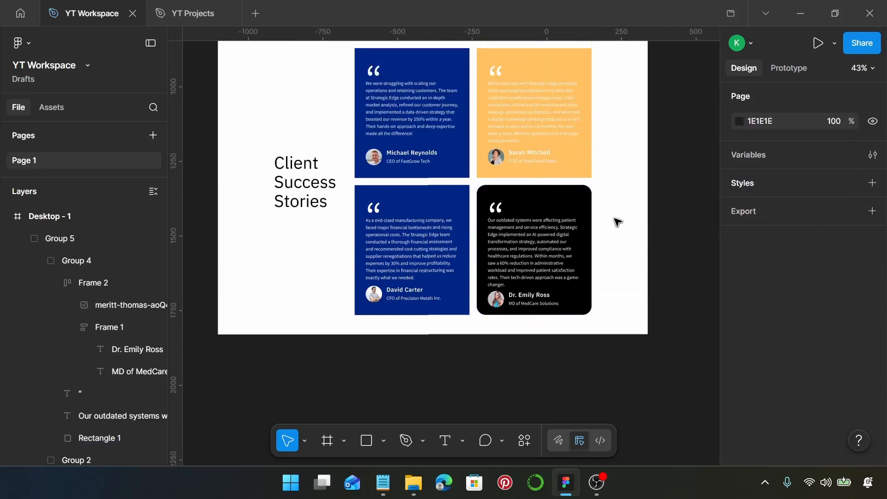
{"action": "scroll", "coordinate": [619, 223], "scroll_direction": "up", "scroll_amount": 1}
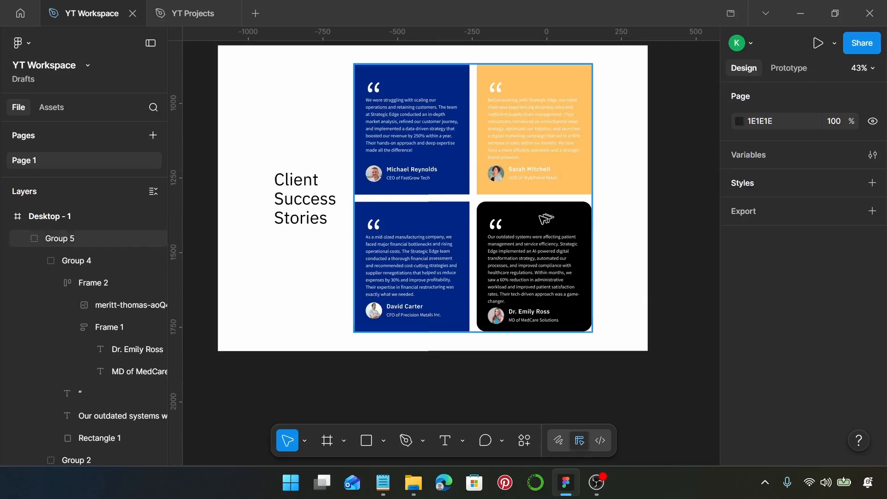
{"action": "left_click", "coordinate": [542, 219]}
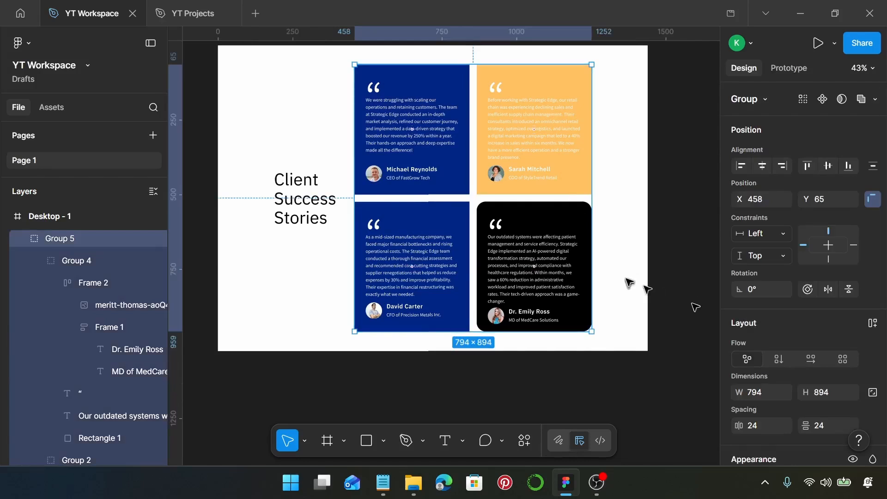
{"action": "double_click", "coordinate": [551, 223]}
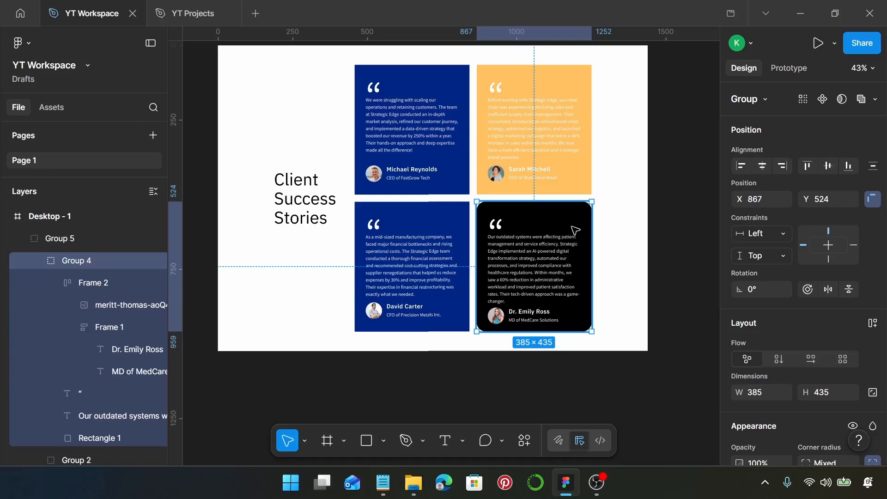
{"action": "scroll", "coordinate": [117, 351], "scroll_direction": "down", "scroll_amount": 3}
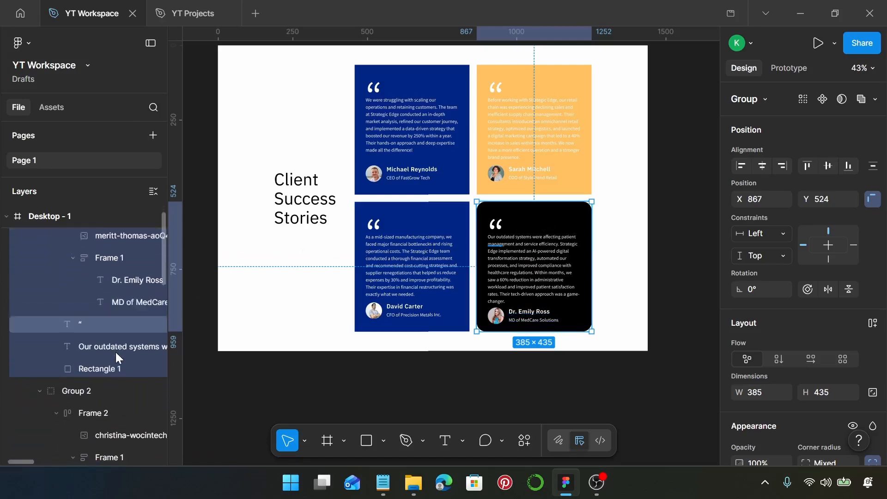
{"action": "left_click", "coordinate": [109, 367]}
{"action": "scroll", "coordinate": [792, 394], "scroll_direction": "down", "scroll_amount": 3}
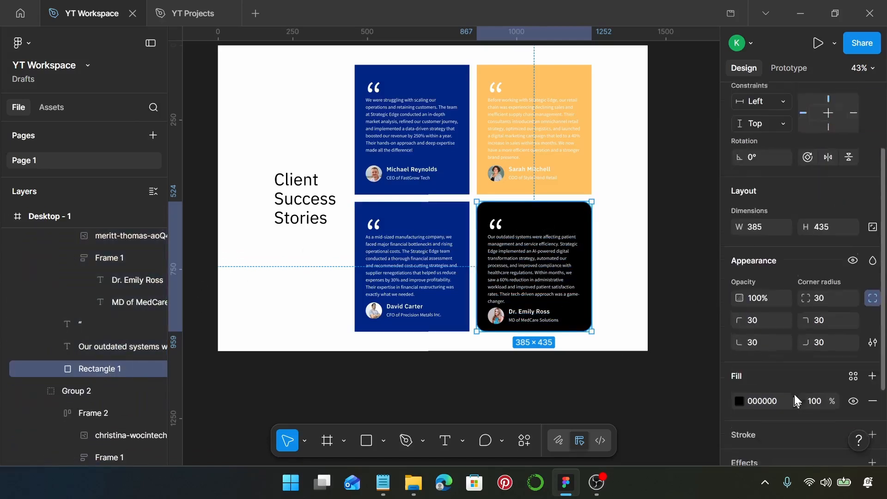
{"action": "left_click", "coordinate": [768, 317]}
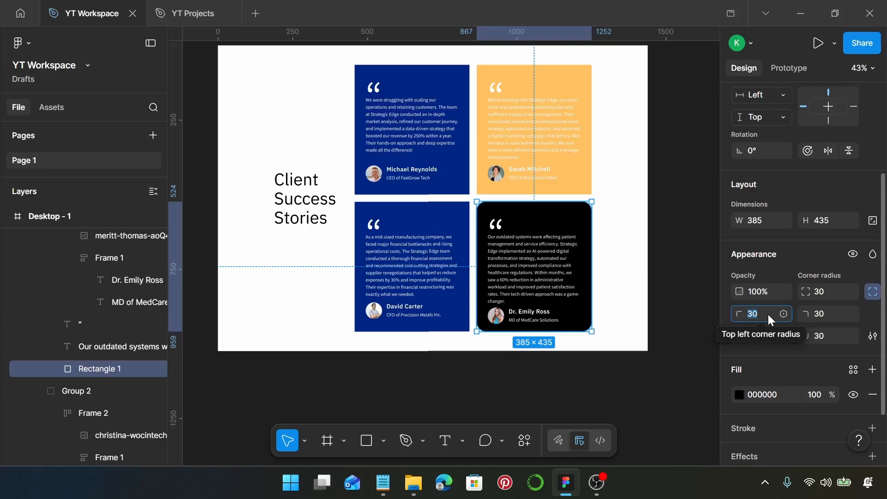
{"action": "type", "text": "0"}
{"action": "key", "text": "Return"}
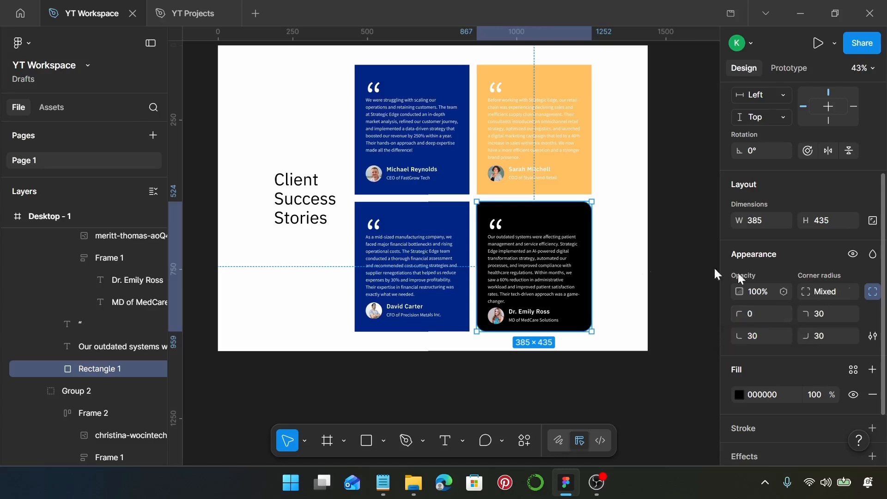
{"action": "left_click", "coordinate": [462, 313]}
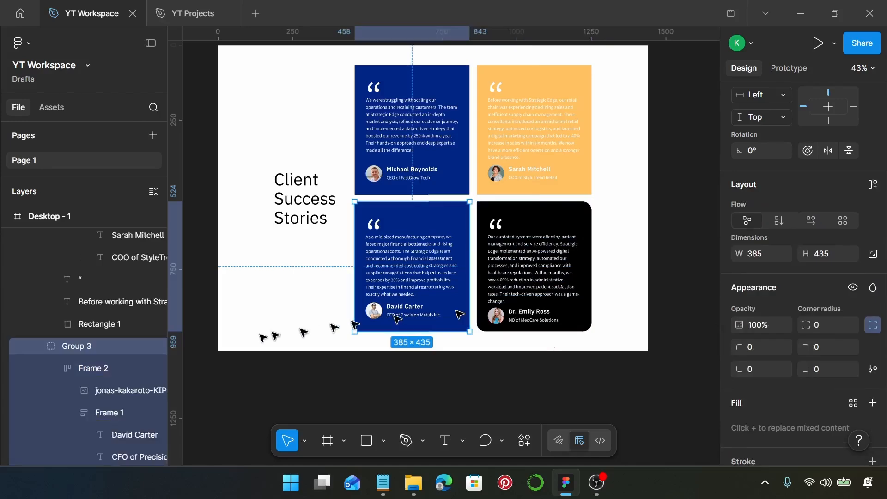
- Round the bottom-left blue card's rectangle to 30 with a 0 top-right corner
{"action": "scroll", "coordinate": [124, 376], "scroll_direction": "down", "scroll_amount": 3}
{"action": "left_click", "coordinate": [113, 384]}
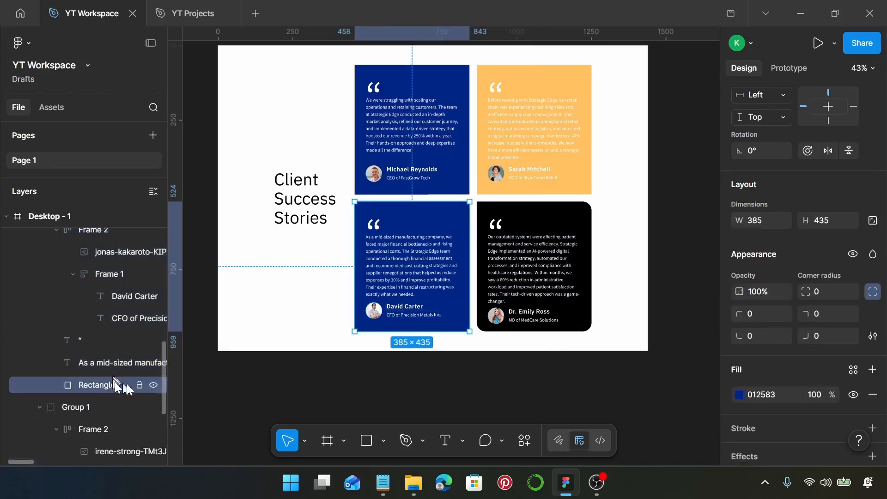
{"action": "left_click", "coordinate": [821, 292]}
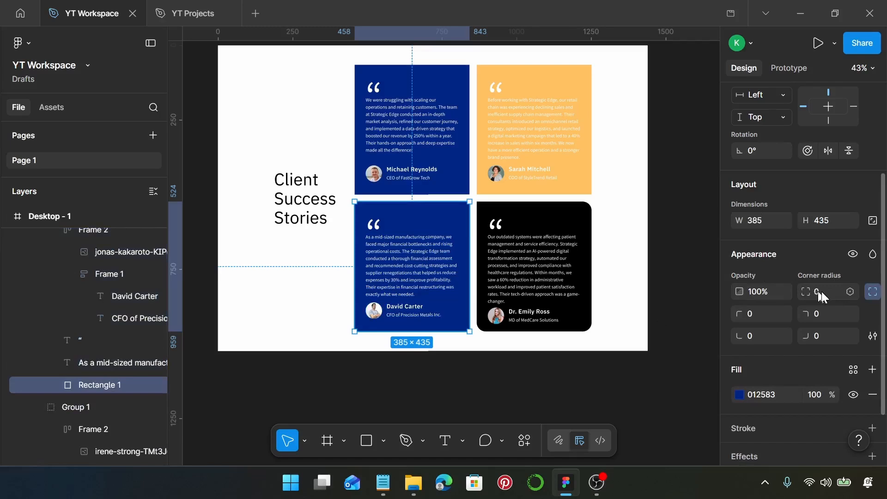
{"action": "type", "text": "30"}
{"action": "key", "text": "Return"}
{"action": "left_click", "coordinate": [767, 312]}
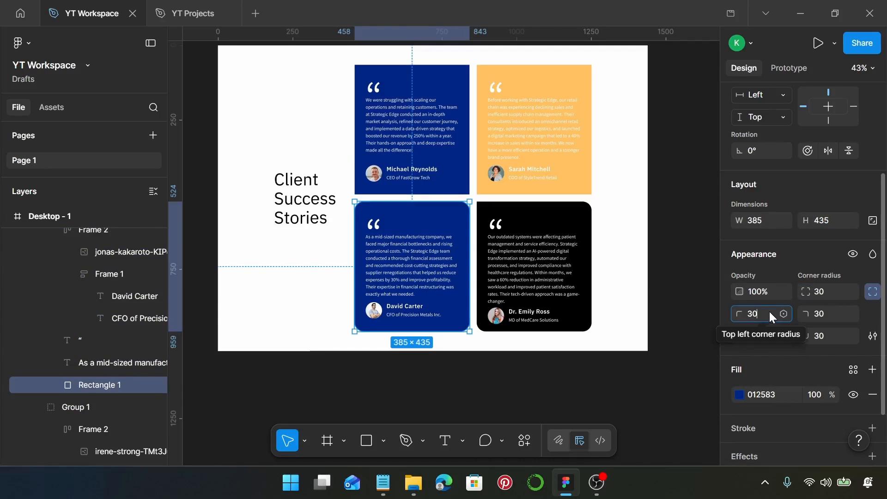
{"action": "key", "text": "Return"}
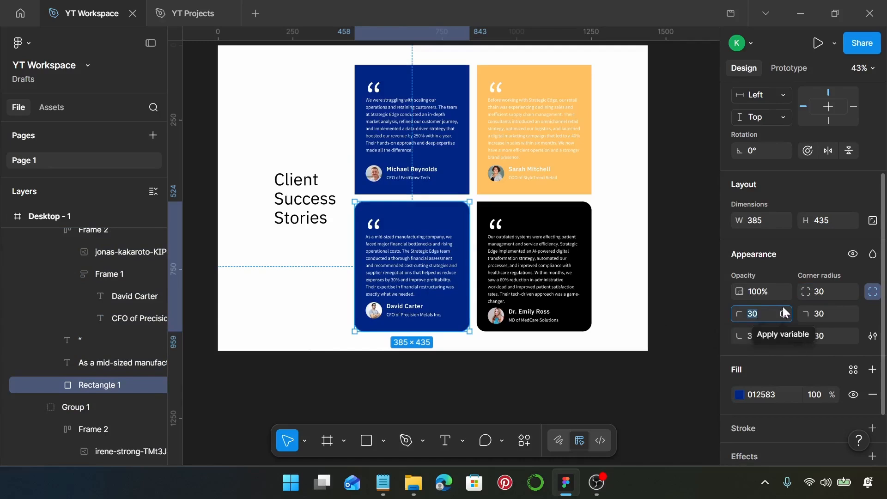
{"action": "left_click", "coordinate": [826, 316]}
{"action": "type", "text": "0"}
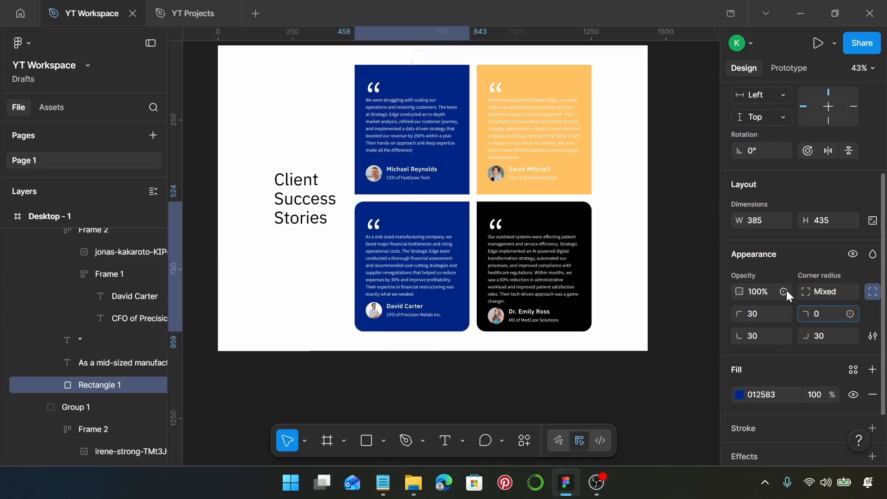
{"action": "scroll", "coordinate": [781, 291], "scroll_direction": "up", "scroll_amount": 3}
{"action": "scroll", "coordinate": [518, 237], "scroll_direction": "up", "scroll_amount": 1}
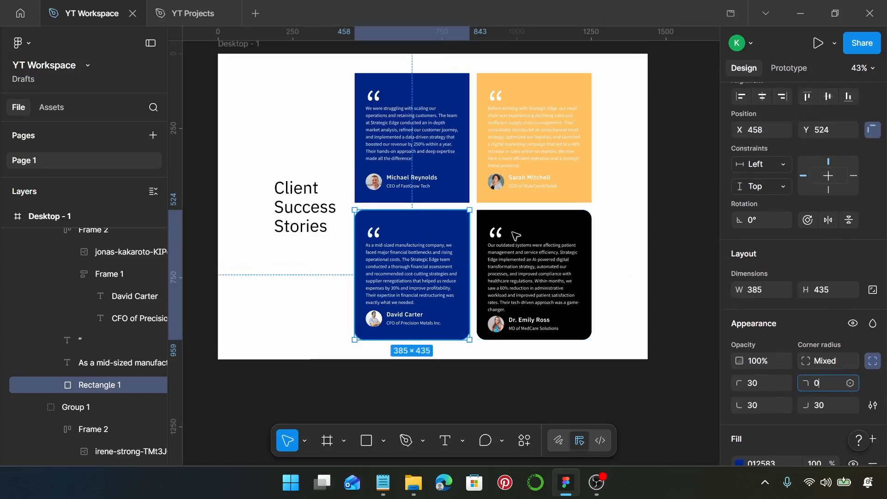
{"action": "left_click", "coordinate": [634, 216]}
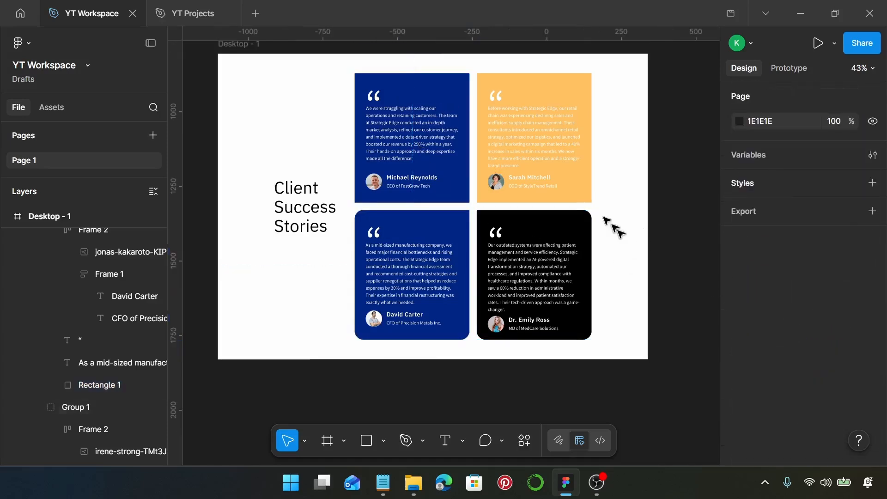
- Round the top-left blue card's rectangle to 30 with a 0 bottom-right corner
{"action": "left_click", "coordinate": [456, 189]}
{"action": "left_click", "coordinate": [456, 189]}
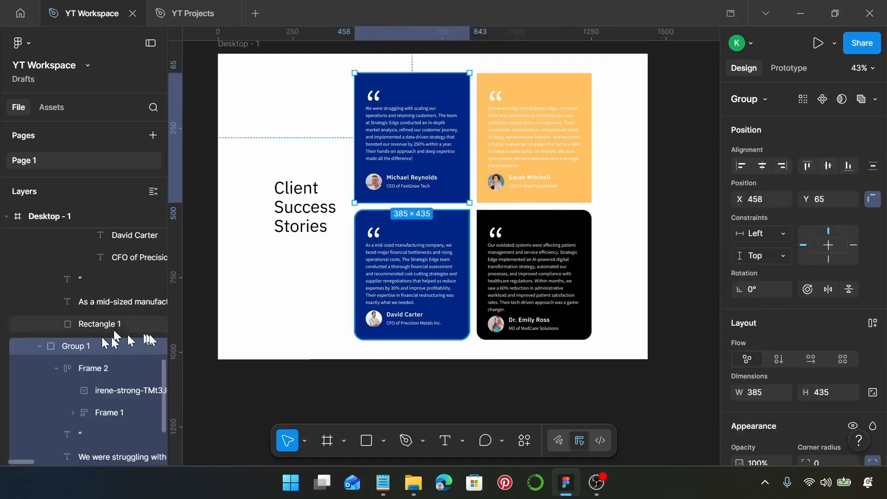
{"action": "scroll", "coordinate": [146, 319], "scroll_direction": "down", "scroll_amount": 3}
{"action": "left_click", "coordinate": [114, 393]}
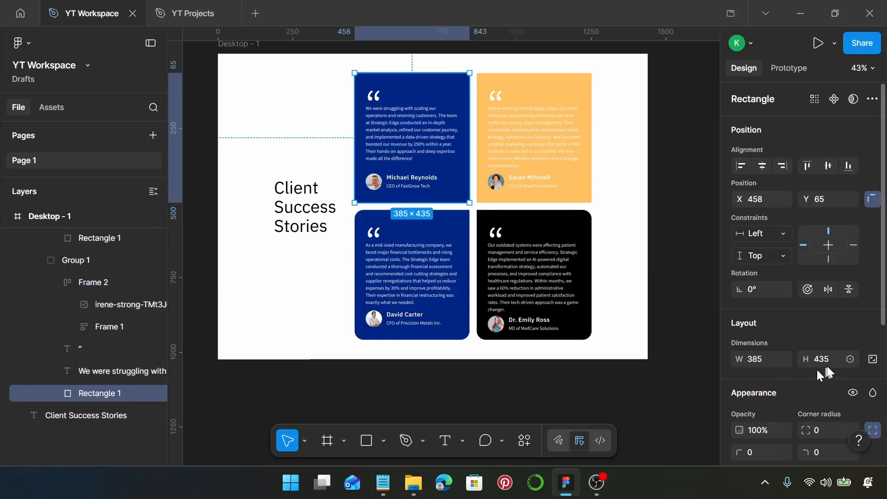
{"action": "scroll", "coordinate": [777, 377], "scroll_direction": "down", "scroll_amount": 3}
{"action": "left_click", "coordinate": [832, 287]}
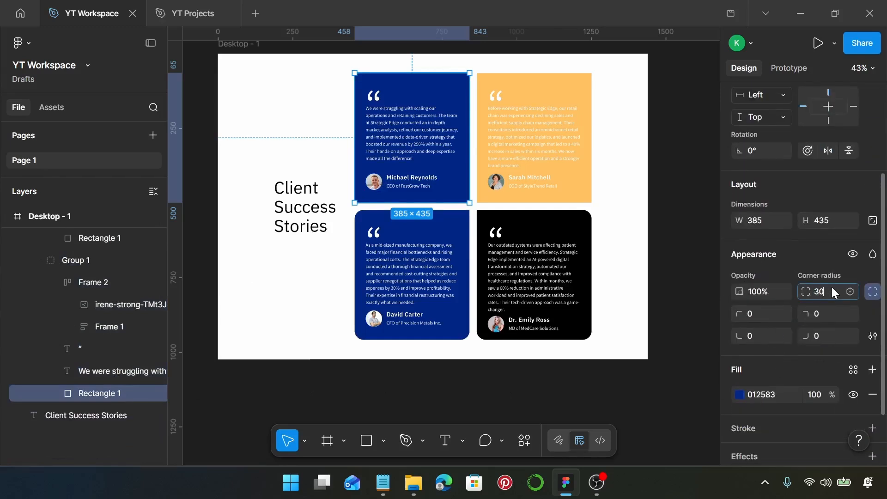
{"action": "key", "text": "Return"}
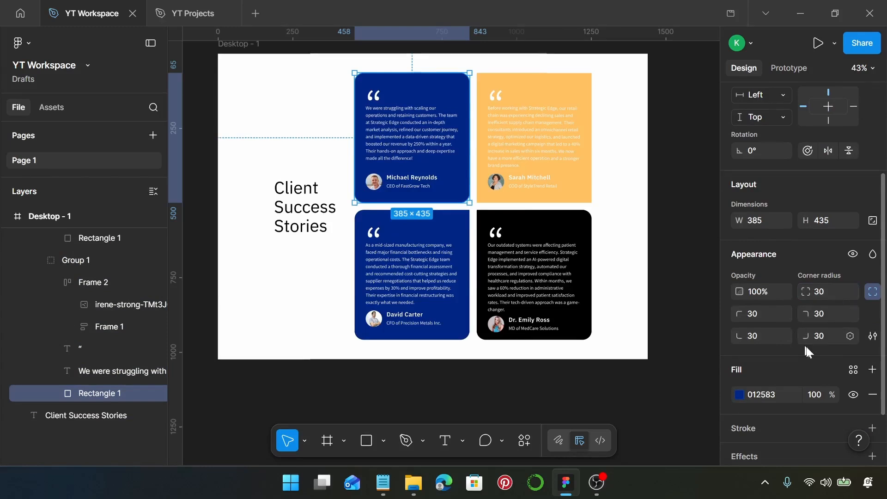
{"action": "left_click", "coordinate": [834, 335]}
{"action": "type", "text": "0"}
{"action": "key", "text": "Return"}
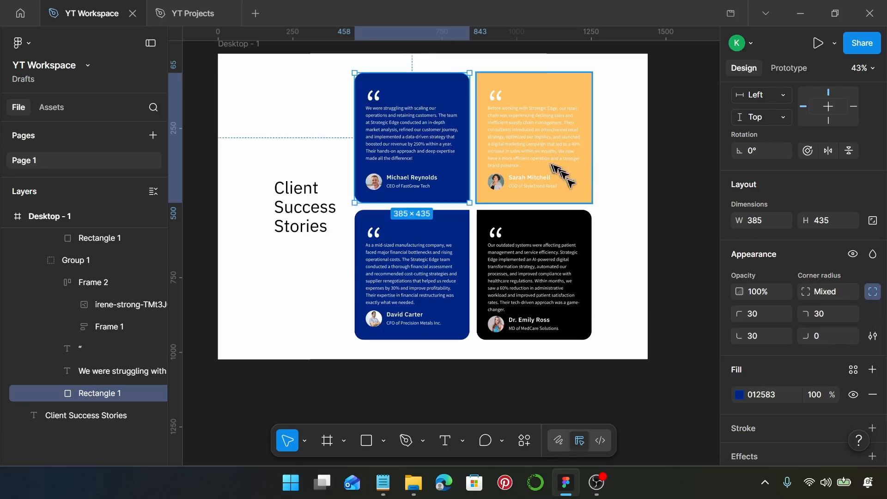
- Round the yellow card's rectangle to 30 with a 0 bottom-left corner
{"action": "left_click", "coordinate": [568, 179]}
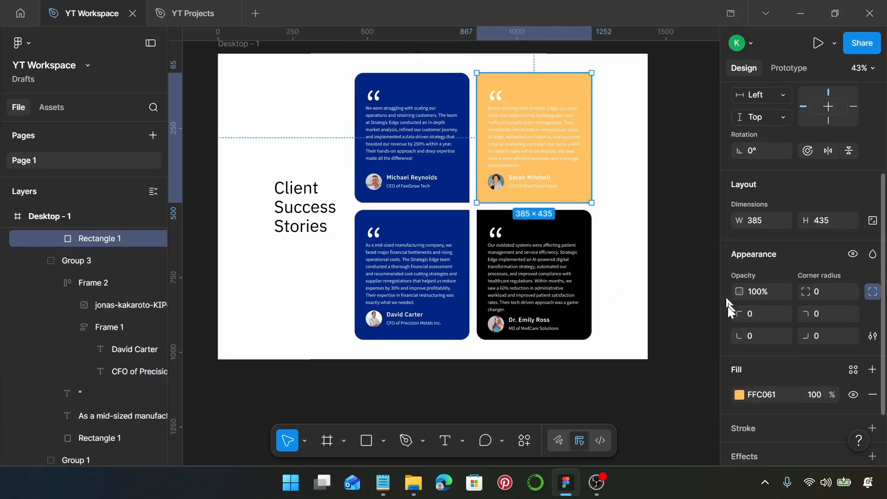
{"action": "left_click", "coordinate": [835, 292]}
{"action": "type", "text": "30"}
{"action": "key", "text": "Return"}
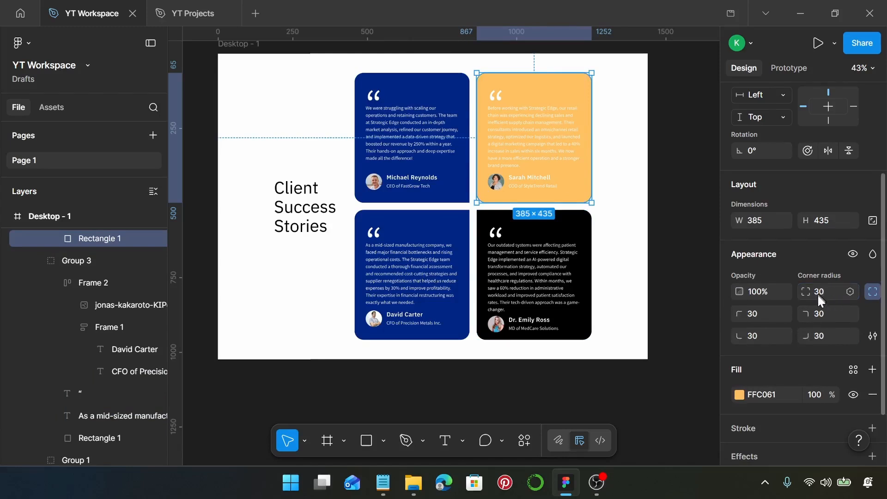
{"action": "left_click", "coordinate": [769, 336]}
{"action": "type", "text": "0"}
{"action": "key", "text": "Return"}
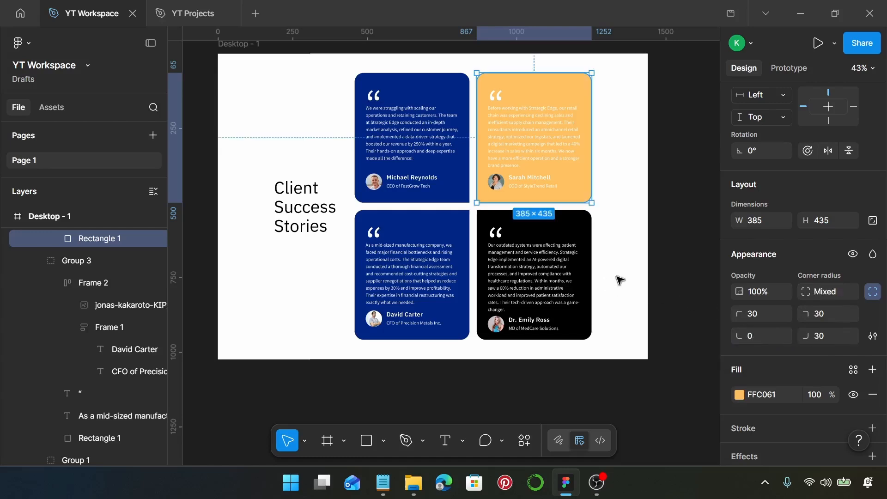
{"action": "scroll", "coordinate": [656, 273], "scroll_direction": "down", "scroll_amount": 2, "text": "ctrl"}
{"action": "left_click", "coordinate": [664, 268]}
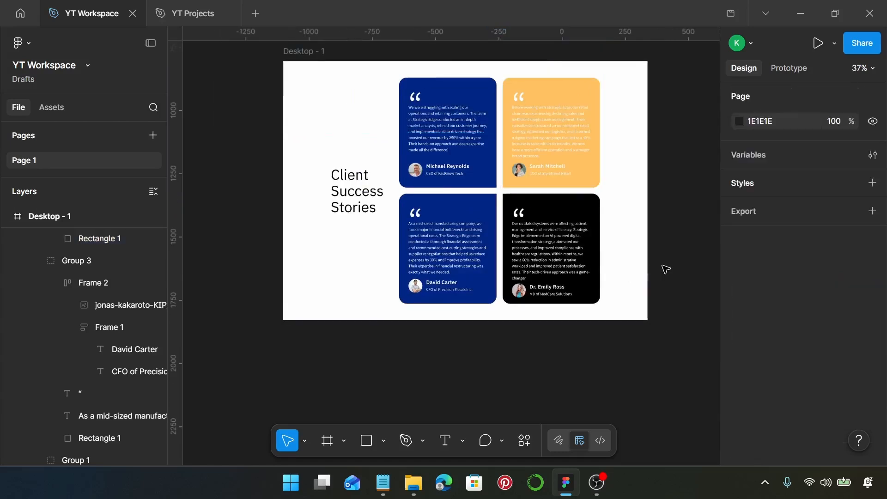